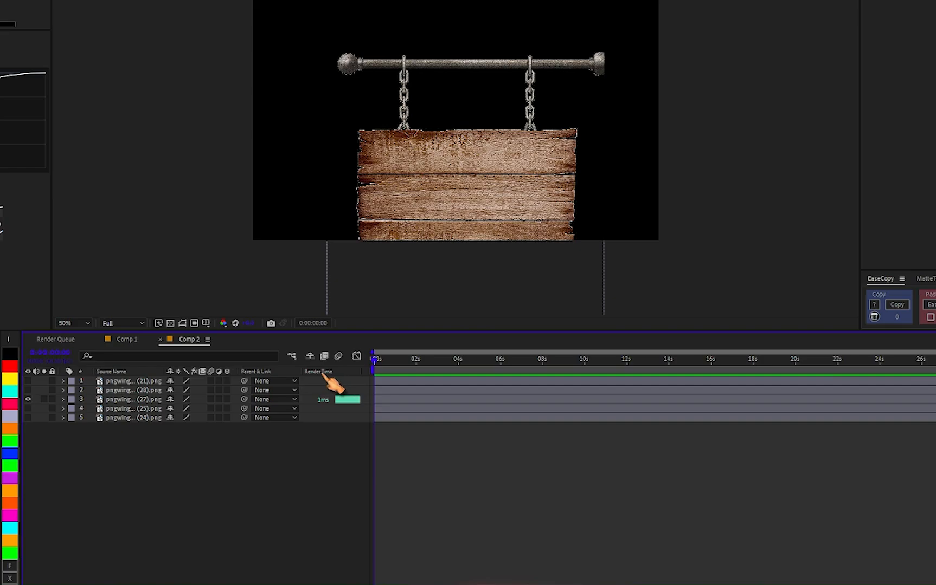
Toggle the Render Time column in the timeline's layer list
right_click(279, 373)
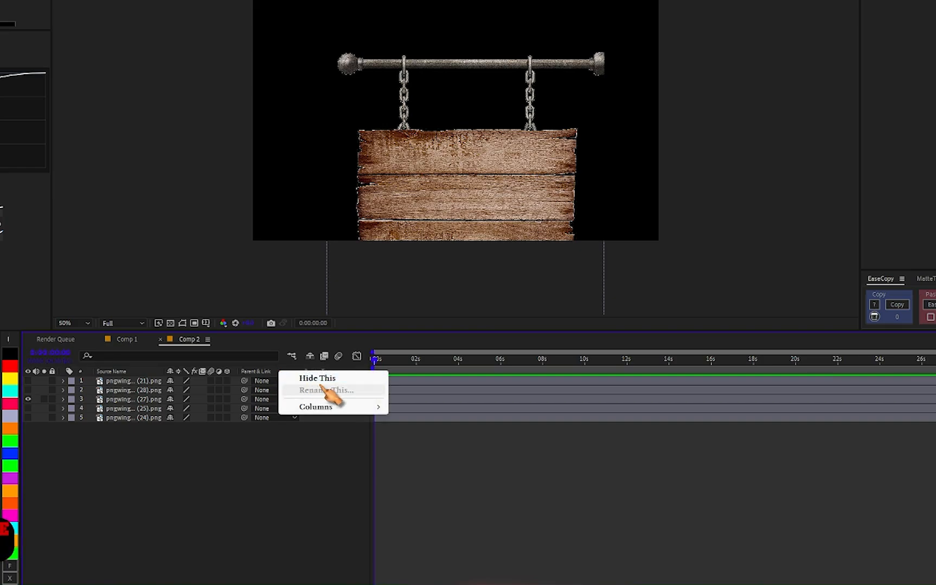
mouse_move(335, 407)
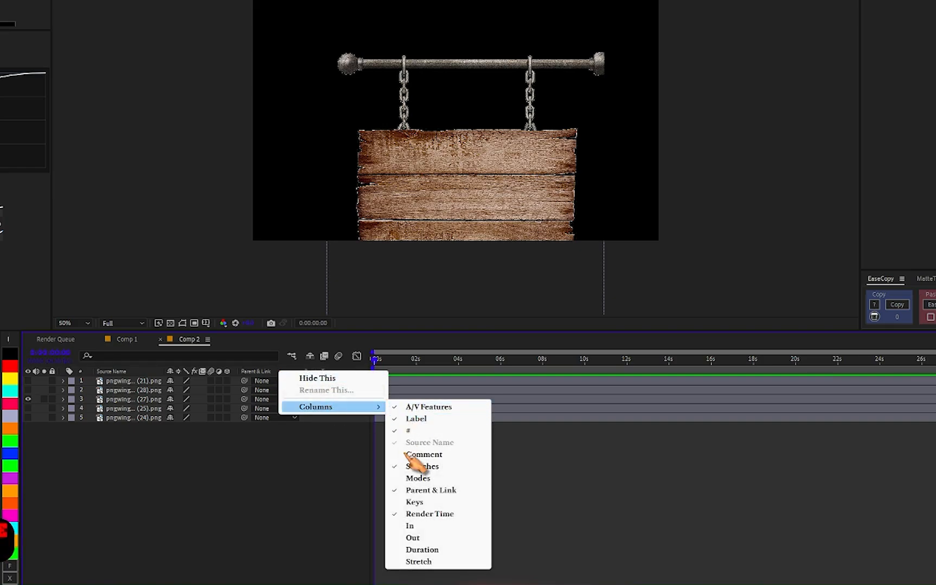
click(429, 513)
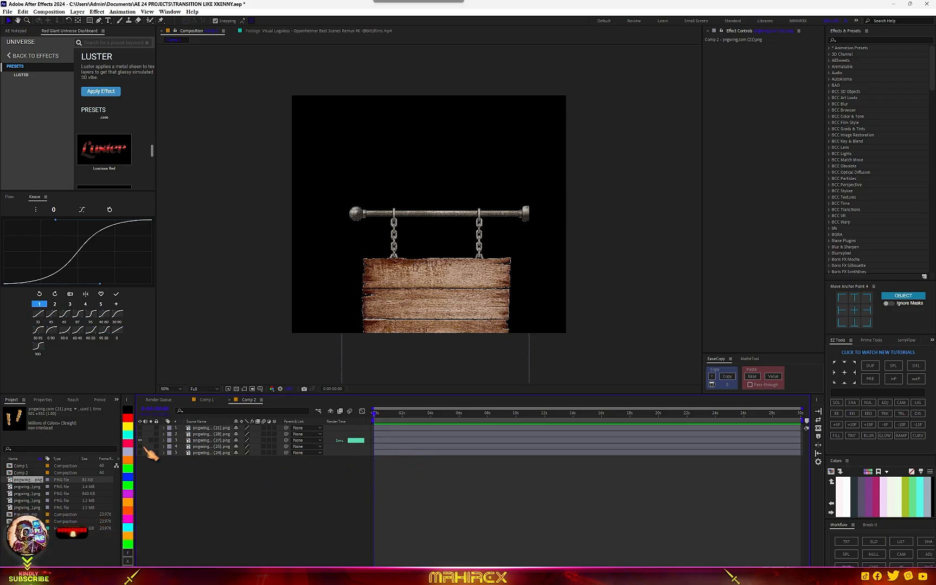
Hide the hanging wooden sign layer and draw a wavy open line across the composition with the Pen tool, stroked in white
click(140, 440)
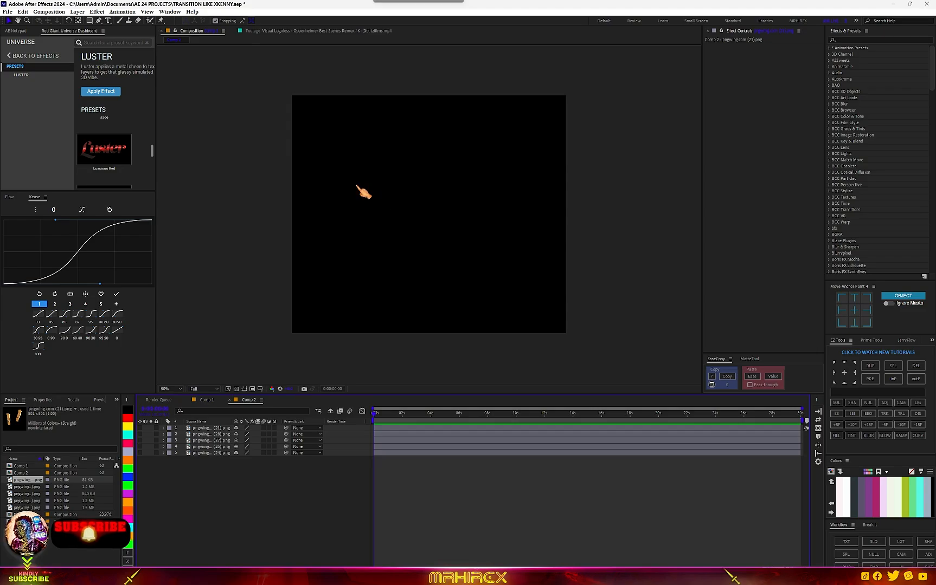
click(98, 20)
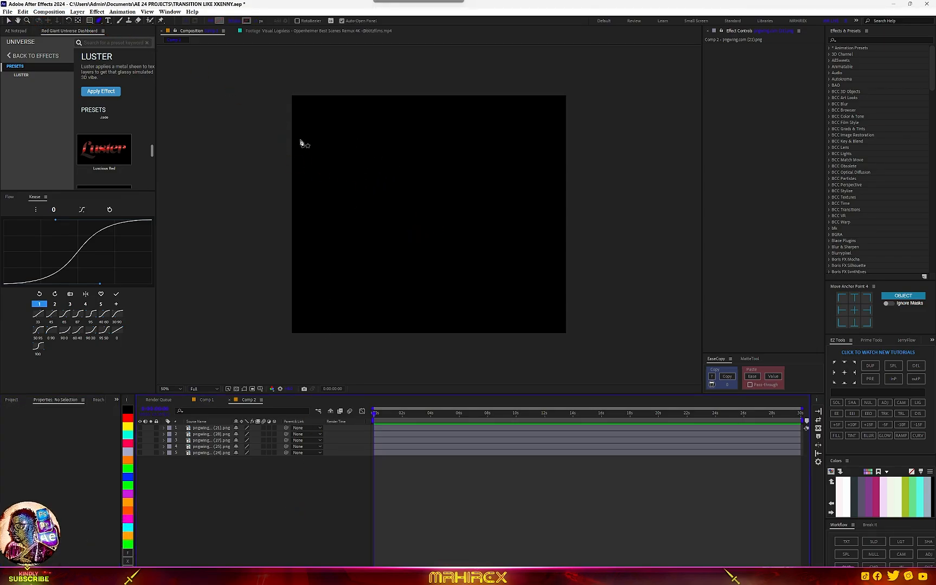
click(273, 123)
drag(336, 185, 357, 194)
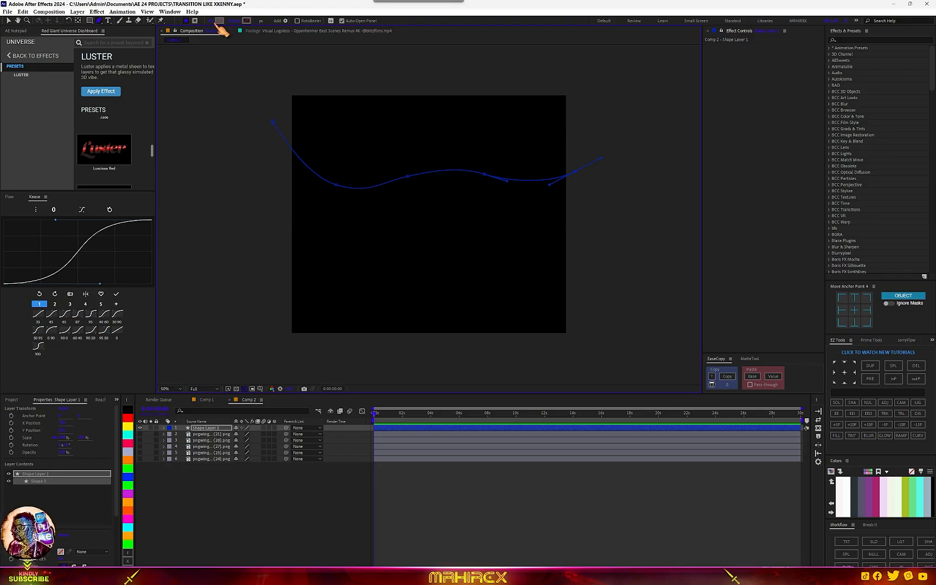
click(247, 20)
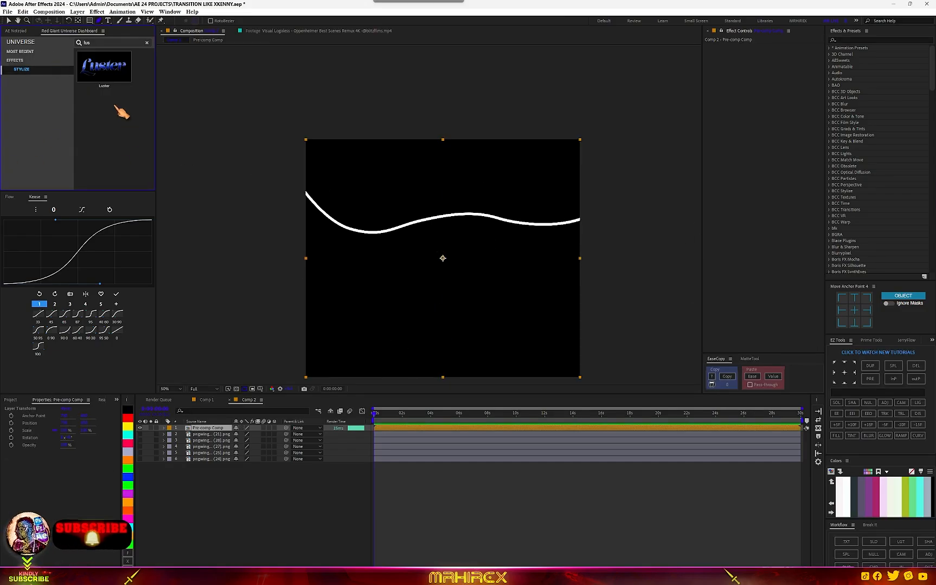
Apply the Luster effect to the pre-composed wavy line and inspect its shaded edge up close
mouse_move(95, 68)
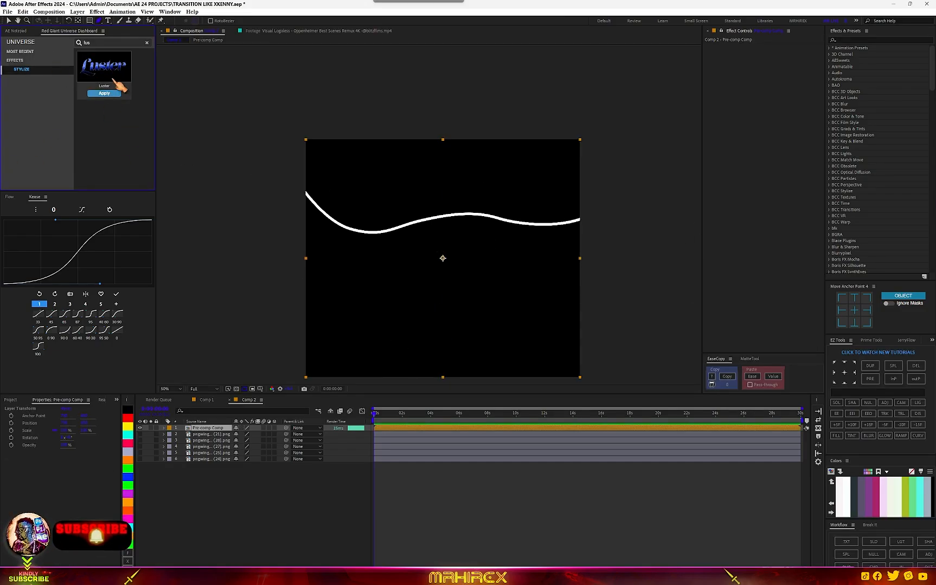
drag(88, 150, 415, 260)
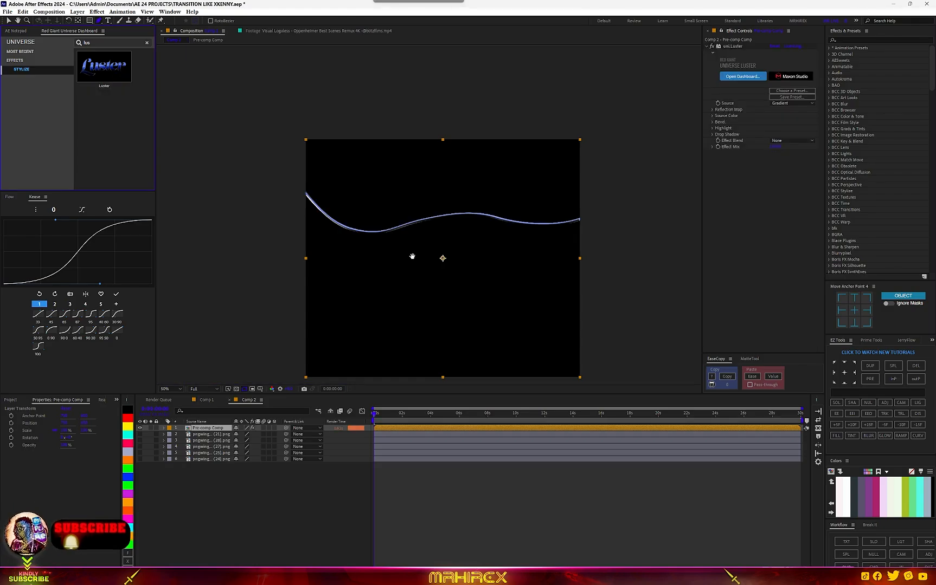
scroll(411, 249, up, 1)
drag(409, 230, 632, 211)
scroll(339, 241, down, 4)
scroll(408, 237, up, 5)
key(g)
scroll(424, 254, down, 1)
scroll(417, 249, up, 2)
key(h)
scroll(602, 231, down, 2)
drag(389, 234, 437, 220)
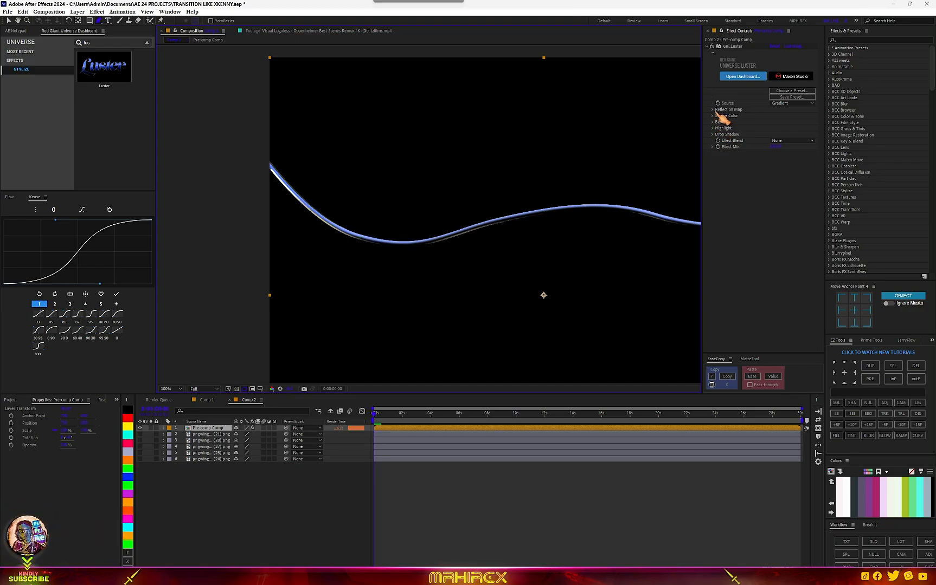
Recolor the line's Luster effect with a dark red Source Color 1
click(714, 115)
click(773, 122)
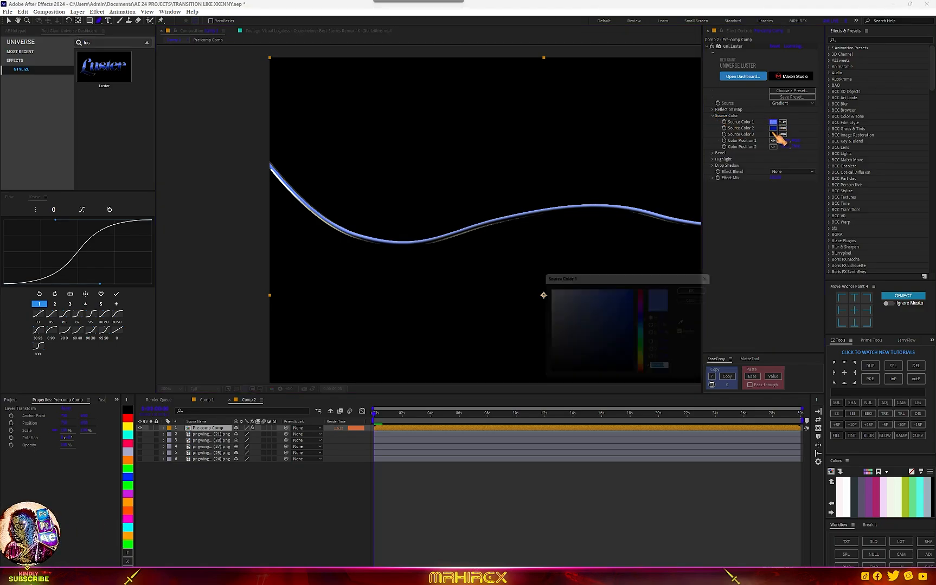
click(645, 298)
drag(633, 296, 631, 337)
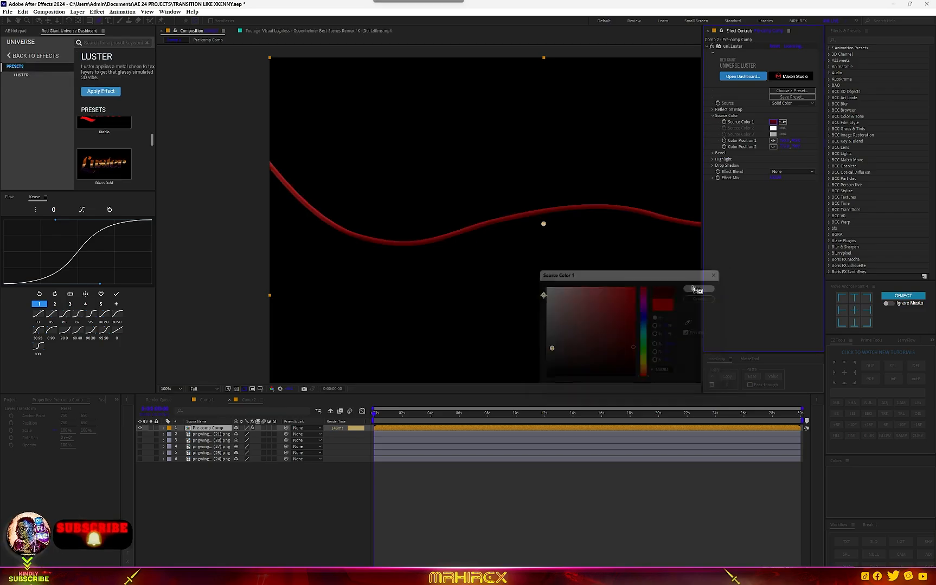
click(703, 287)
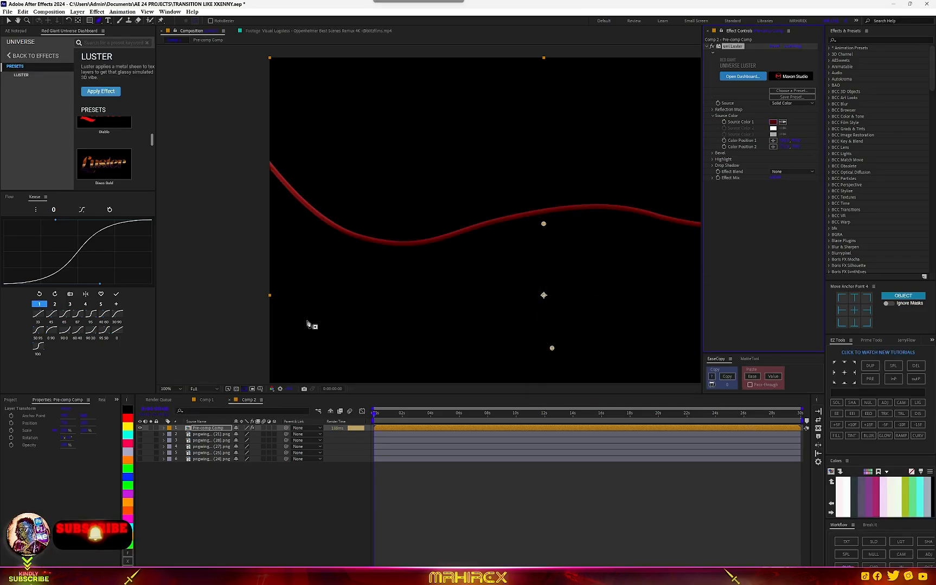
Pre-compose the red wavy line together with its Luster effect
click(869, 379)
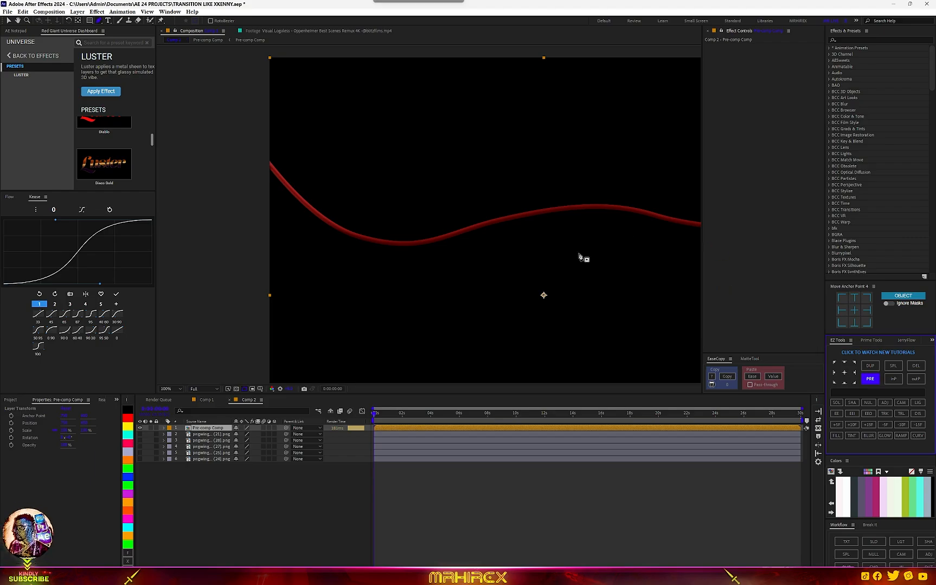
scroll(512, 274, down, 3)
scroll(484, 276, up, 2)
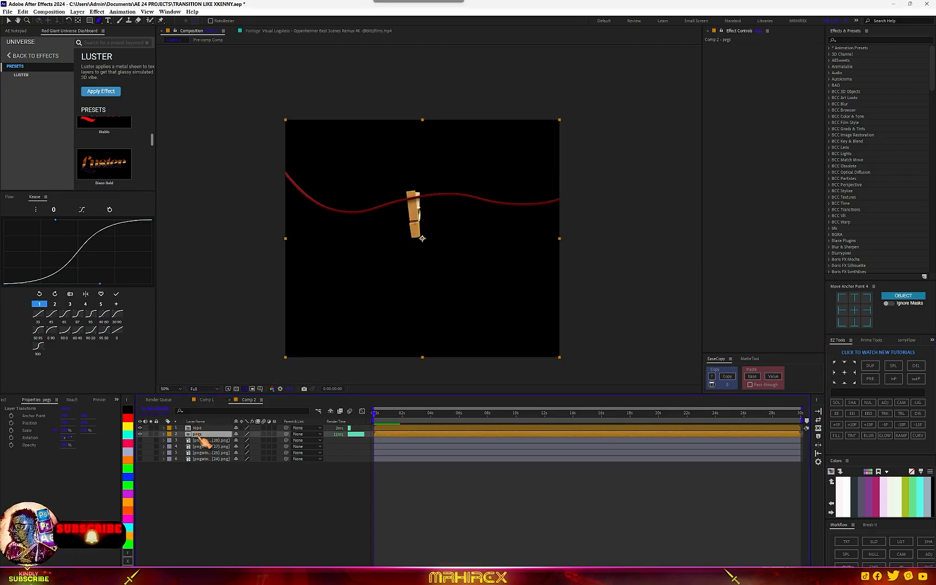
Move the pegs layer above the rope layer and place the clothespin on the rope's first dip
drag(203, 438, 200, 427)
click(8, 20)
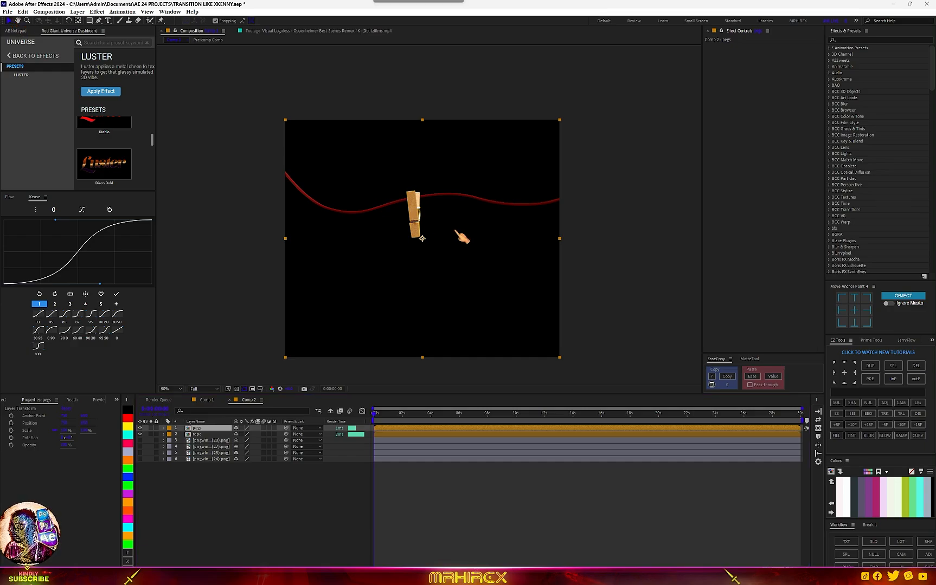
drag(425, 226, 361, 214)
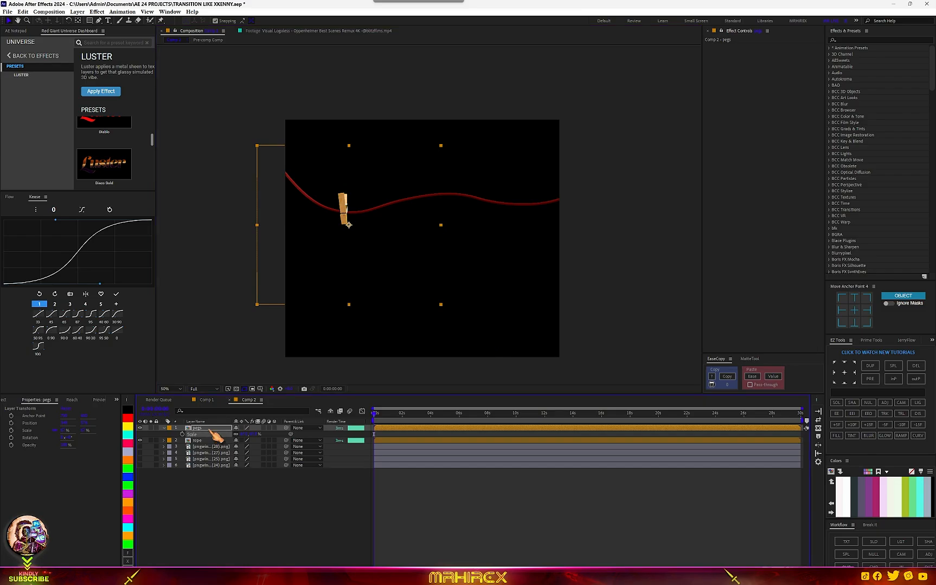
Duplicate the pegs layer and place the tilted copies on the middle crest and the far end of the rope
click(212, 431)
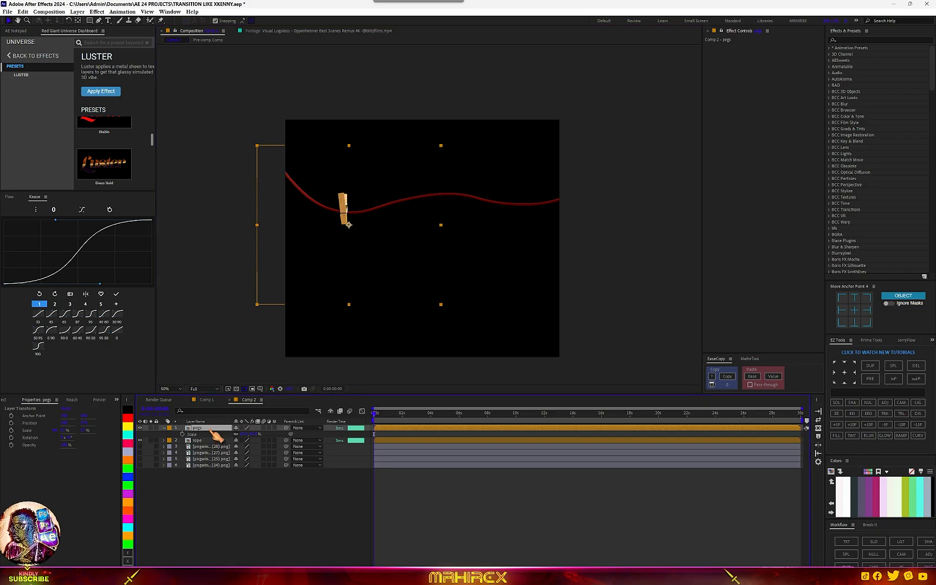
key(ctrl+d)
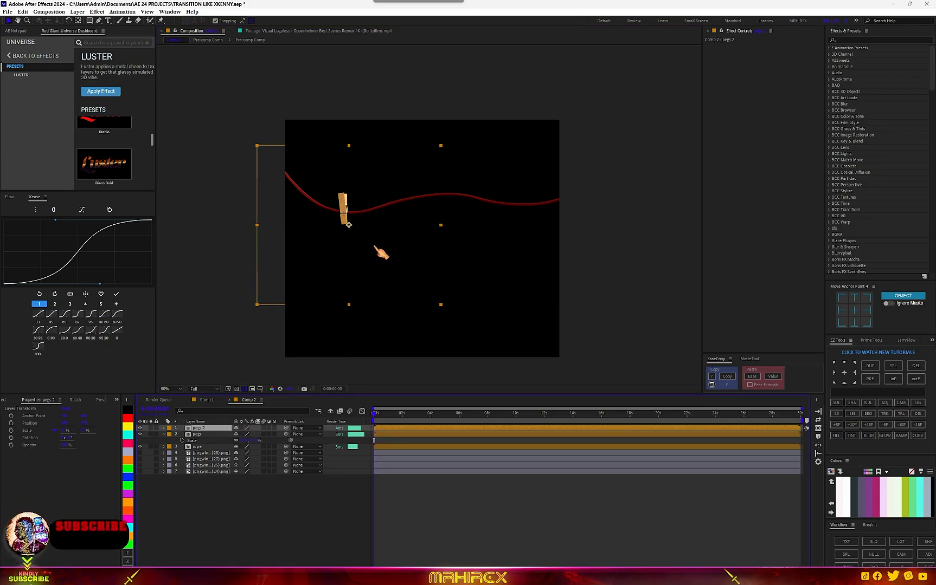
drag(379, 250, 466, 235)
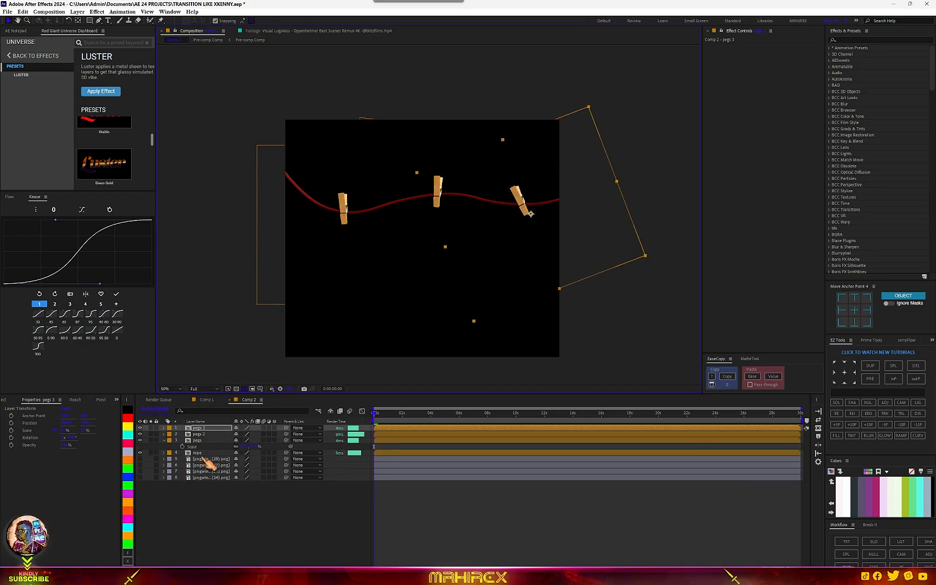
Show the dark wooden board layer, scale it down and move it below the first clothespin
click(207, 460)
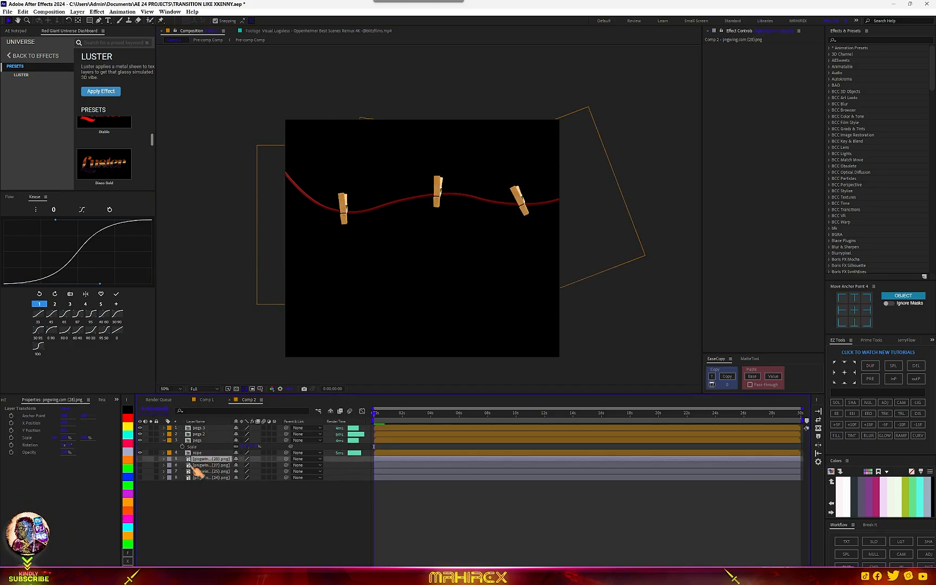
click(140, 459)
key(s)
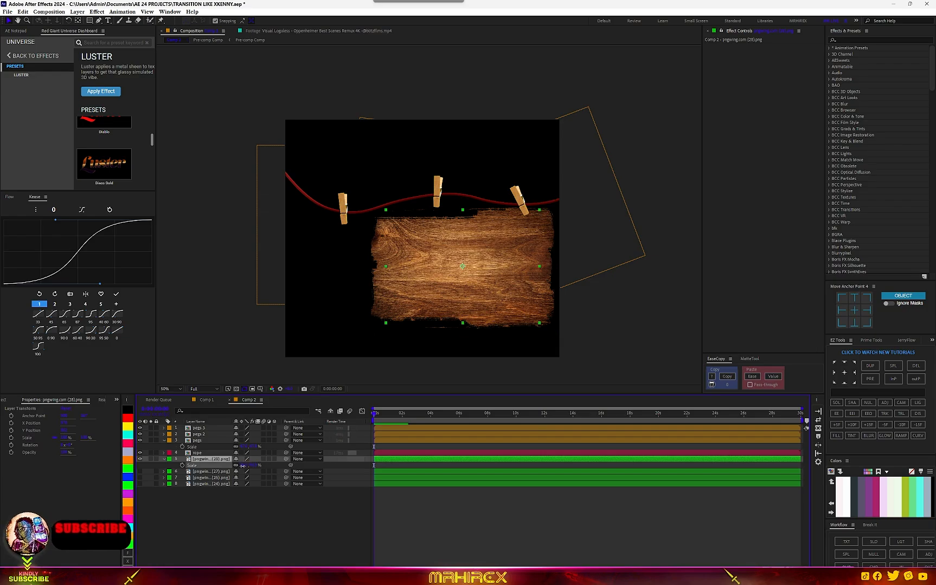
drag(243, 466, 238, 467)
drag(481, 262, 378, 256)
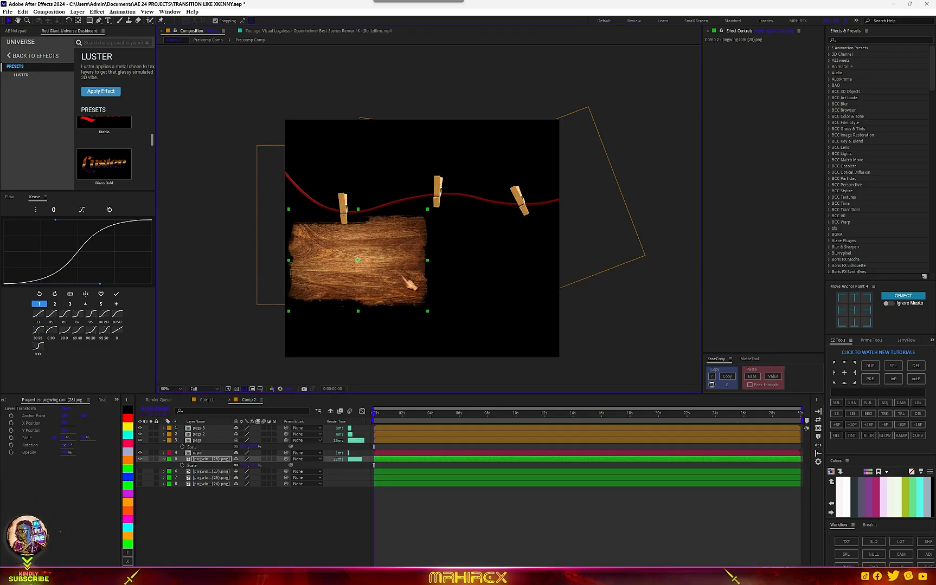
Rotate the wooden board upright, shrink it further and align its upper edge with the first clothespin
key(w)
drag(372, 277, 322, 260)
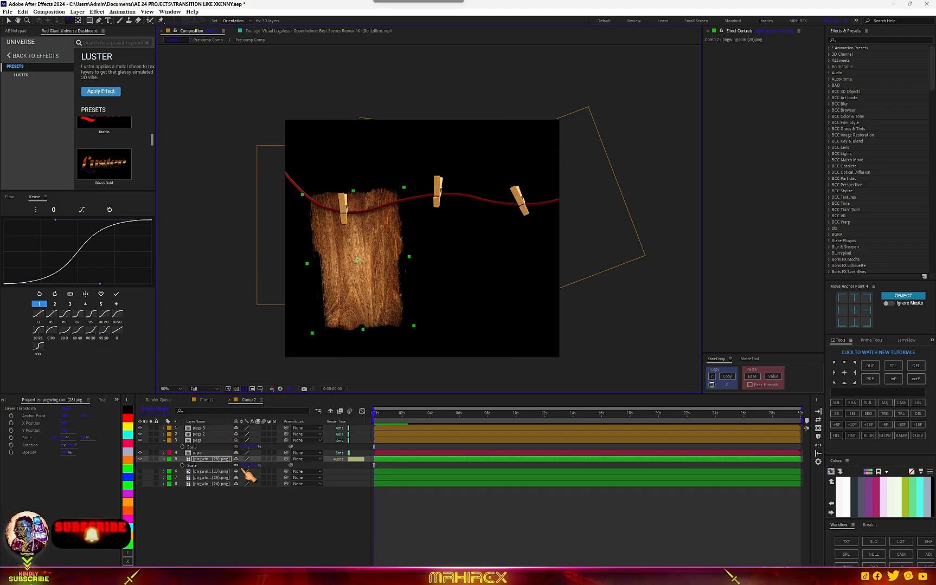
drag(251, 465, 233, 465)
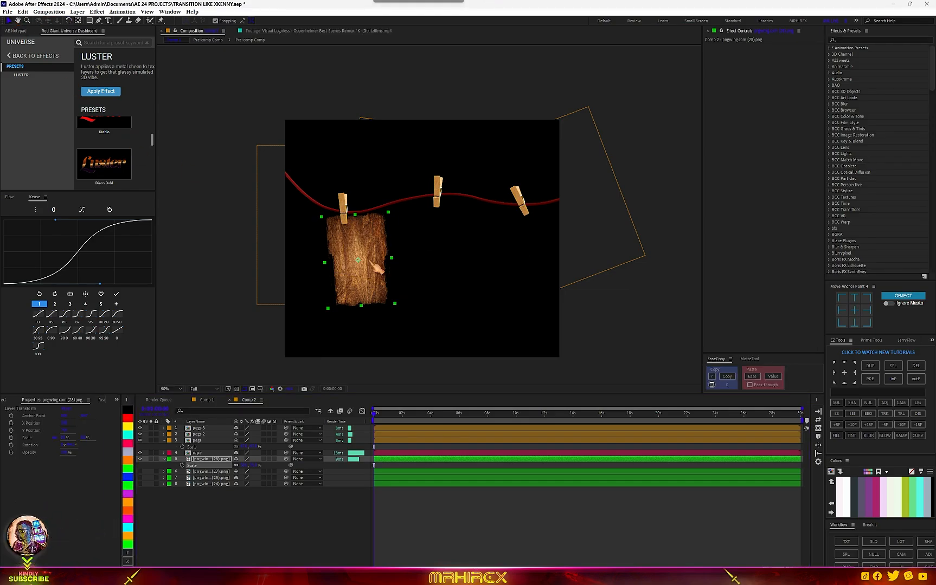
drag(372, 251, 362, 254)
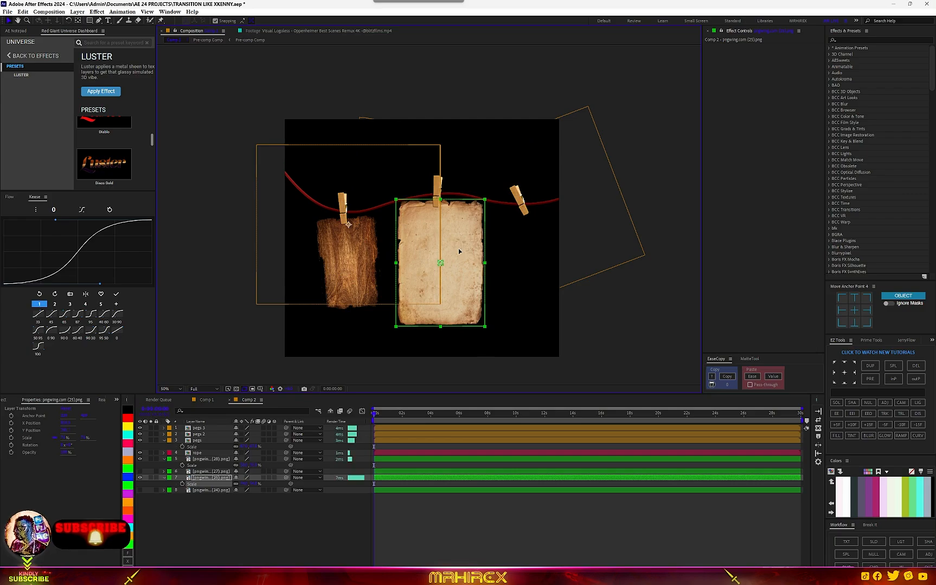
Position the old parchment sheets so they hang from the second and third clothespins
drag(457, 252, 456, 253)
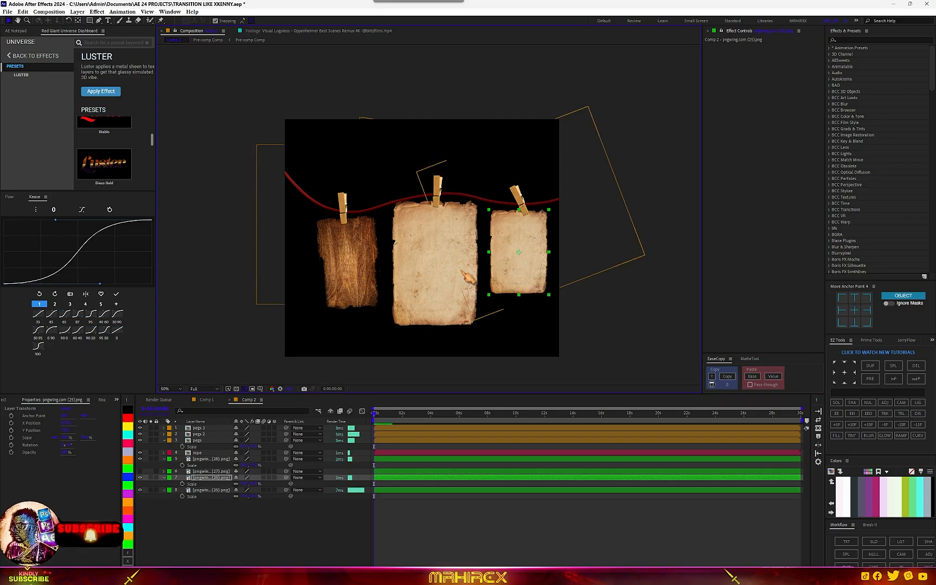
scroll(461, 270, up, 3)
scroll(466, 276, down, 4)
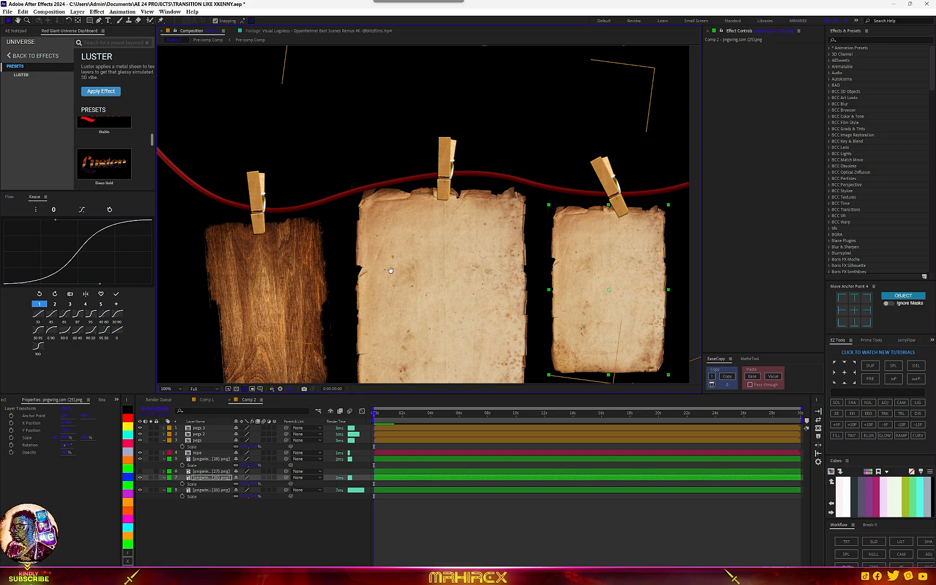
mouse_move(391, 271)
mouse_down()
mouse_move(475, 226)
mouse_move(465, 232)
mouse_move(480, 241)
mouse_move(402, 263)
mouse_up()
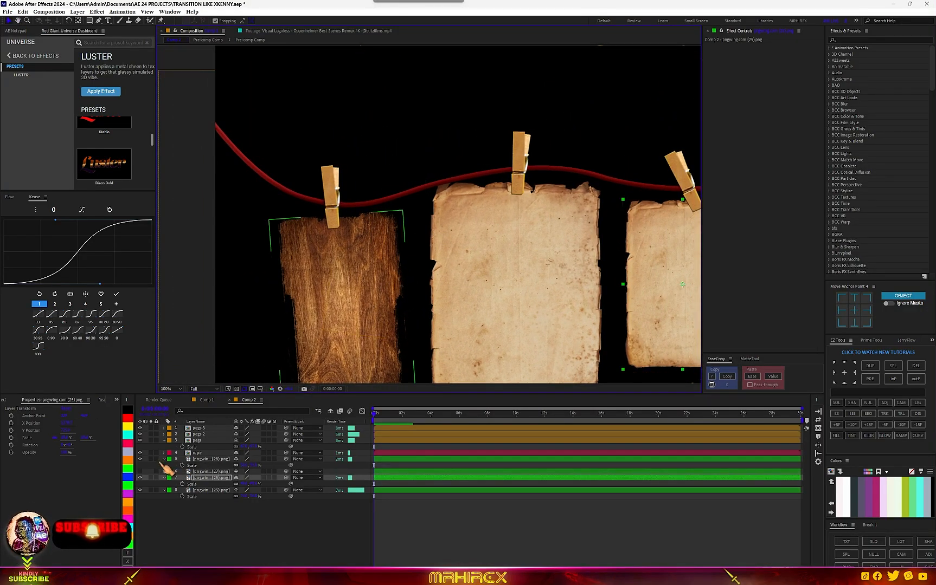
Hide and show the pegs 3 and pegs layers in turn to identify their clothespins in the composition
click(198, 428)
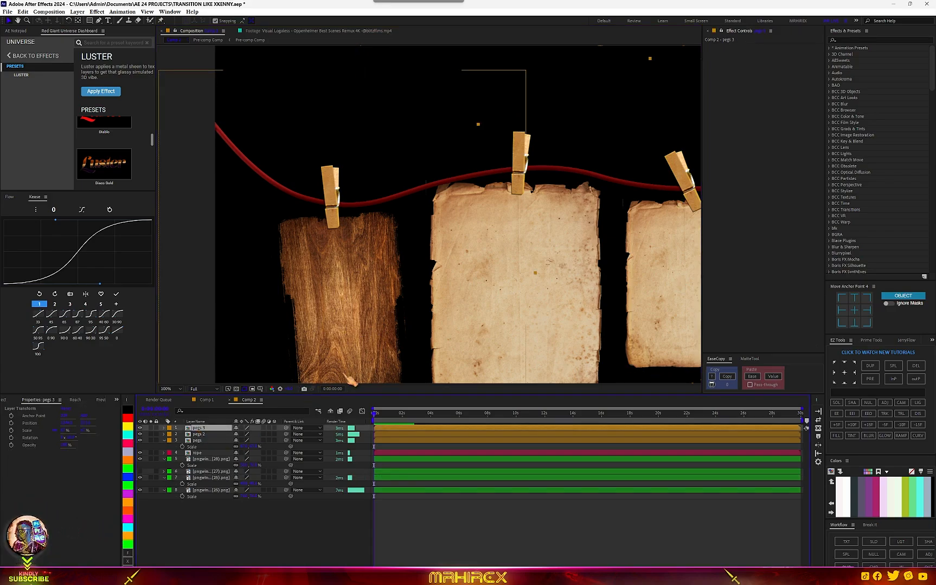
click(140, 428)
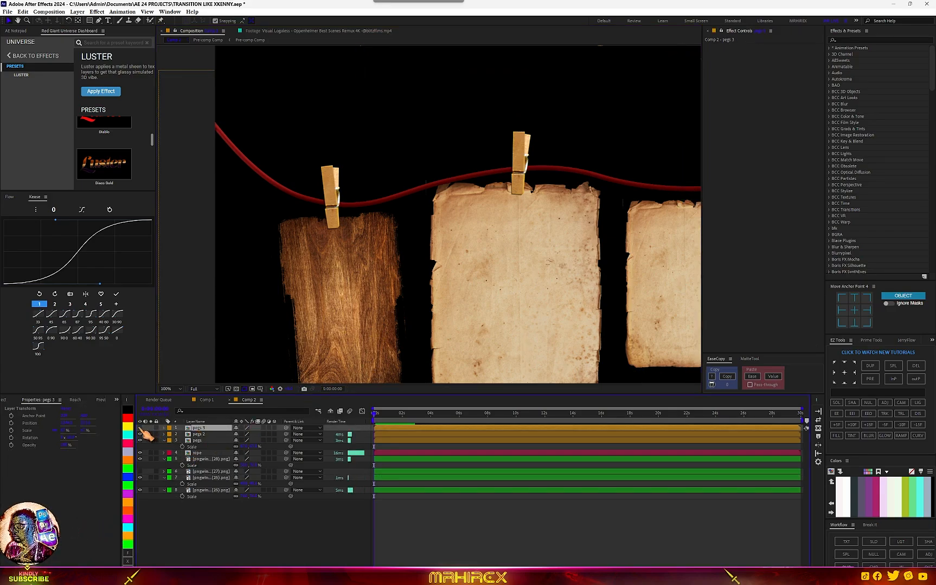
click(141, 428)
click(195, 440)
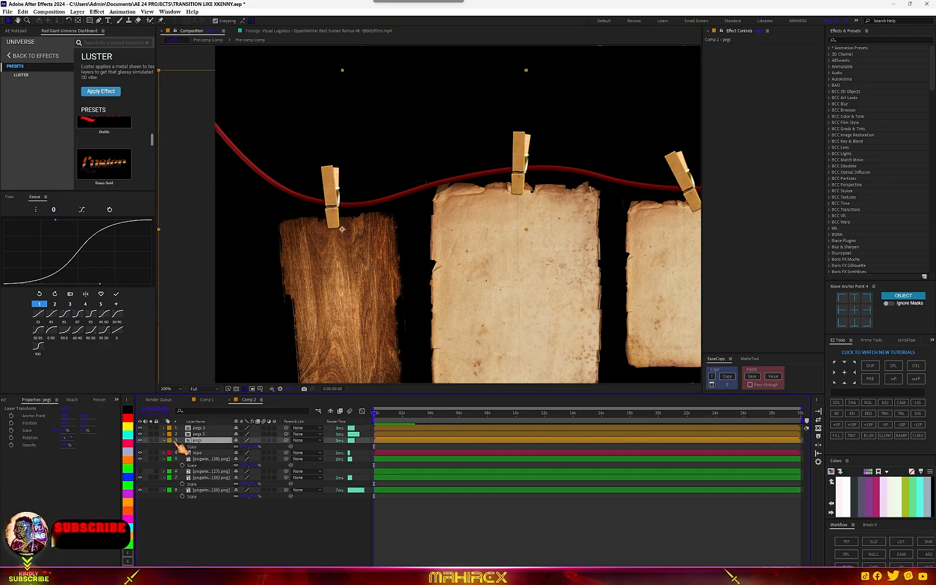
click(141, 440)
click(141, 440)
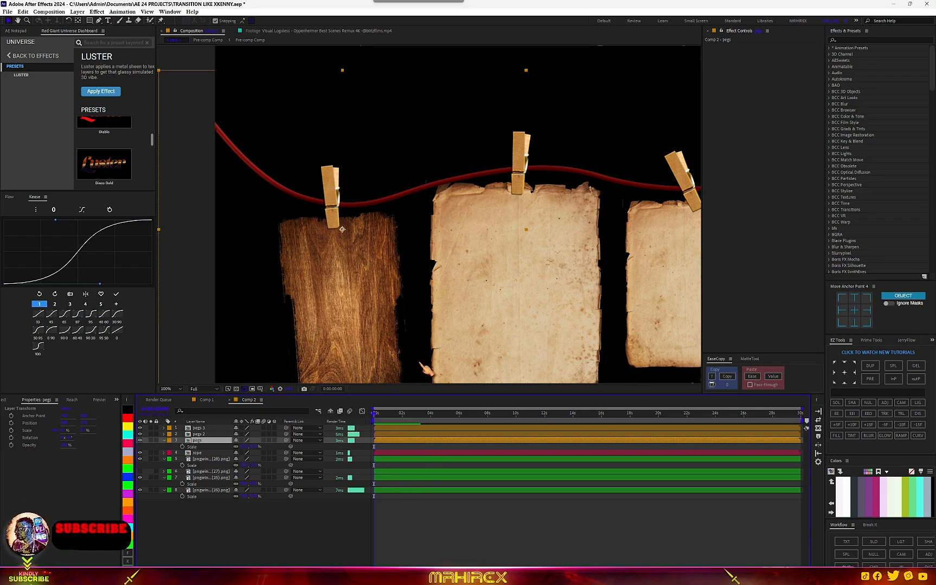
Move the pegs layer's anchor point onto the first clothespin, testing its rotation and undoing the trial
click(78, 20)
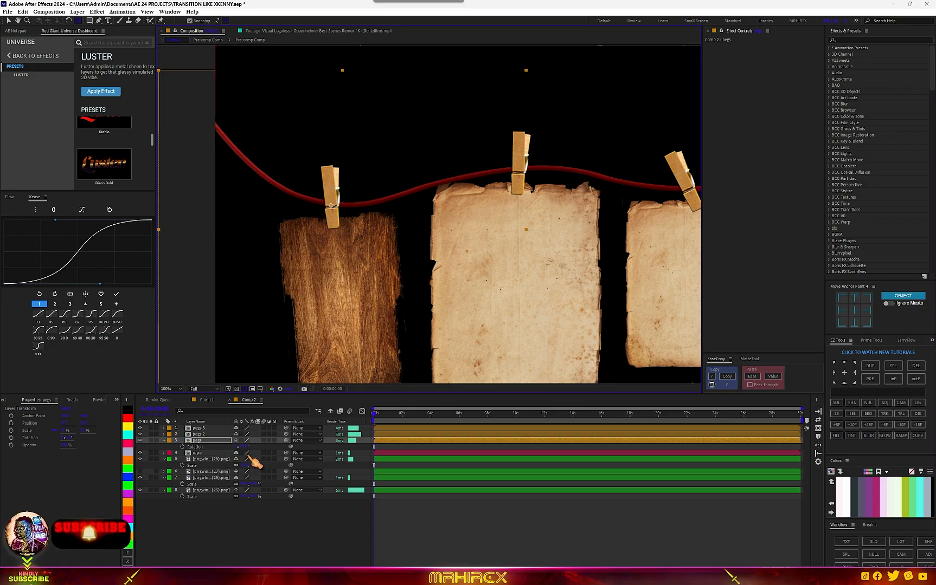
key(r)
drag(239, 447, 245, 446)
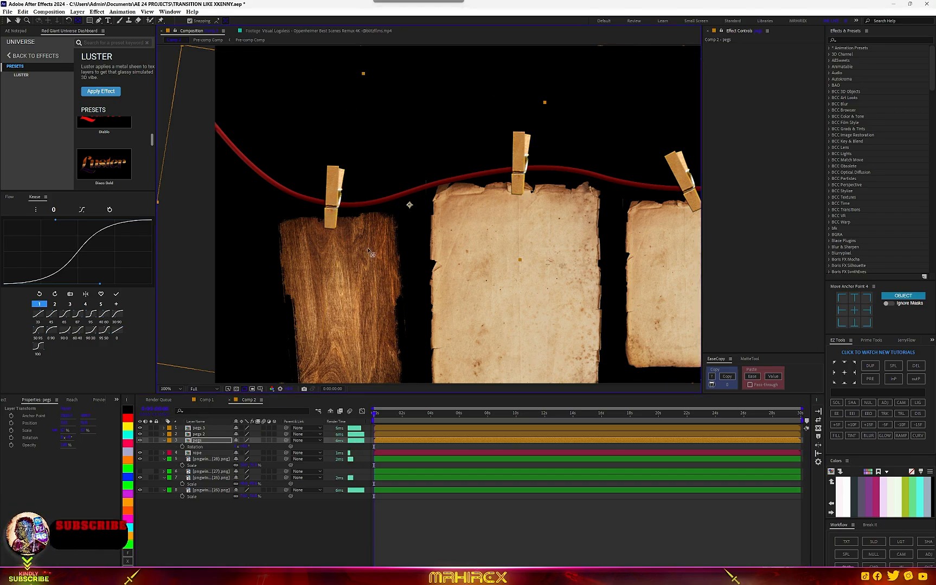
drag(241, 447, 246, 450)
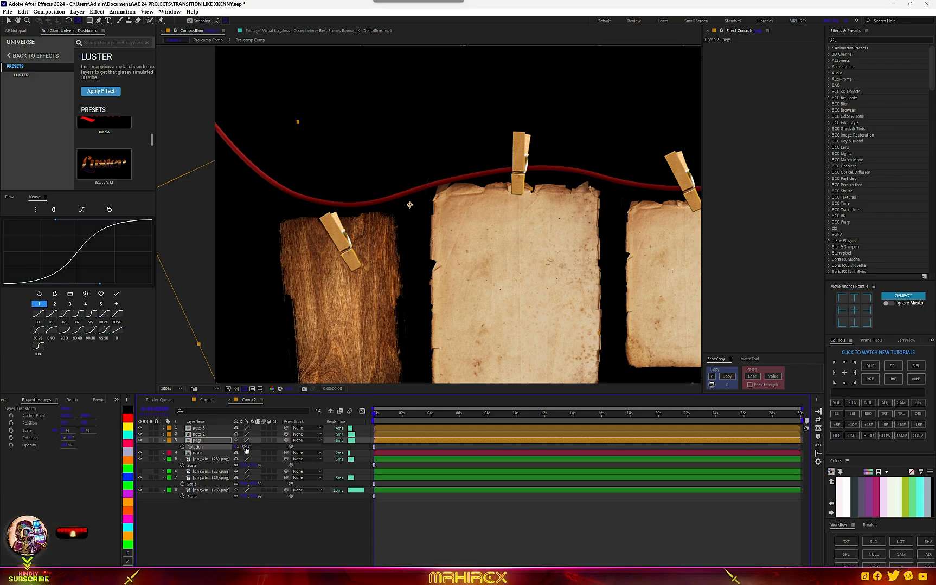
key(ctrl+z)
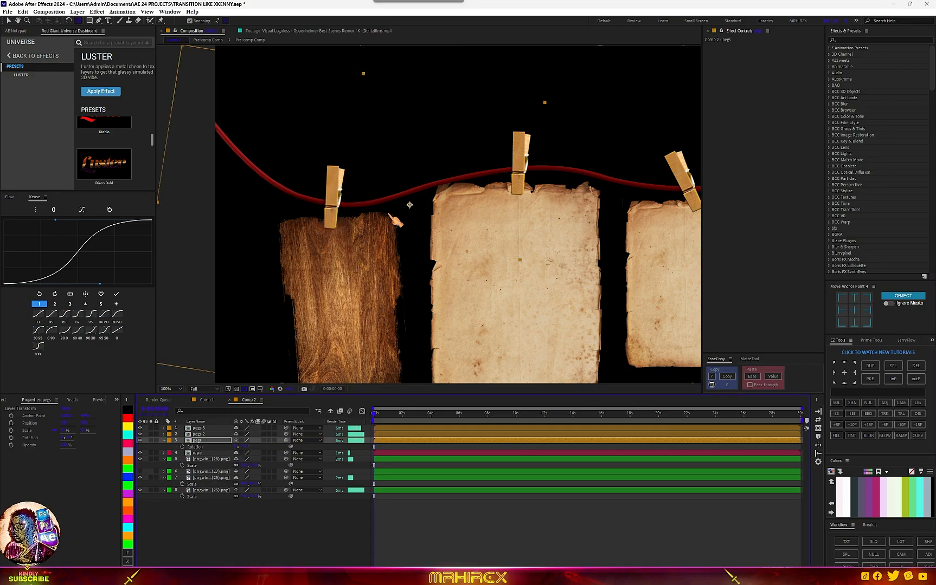
key(ctrl+z)
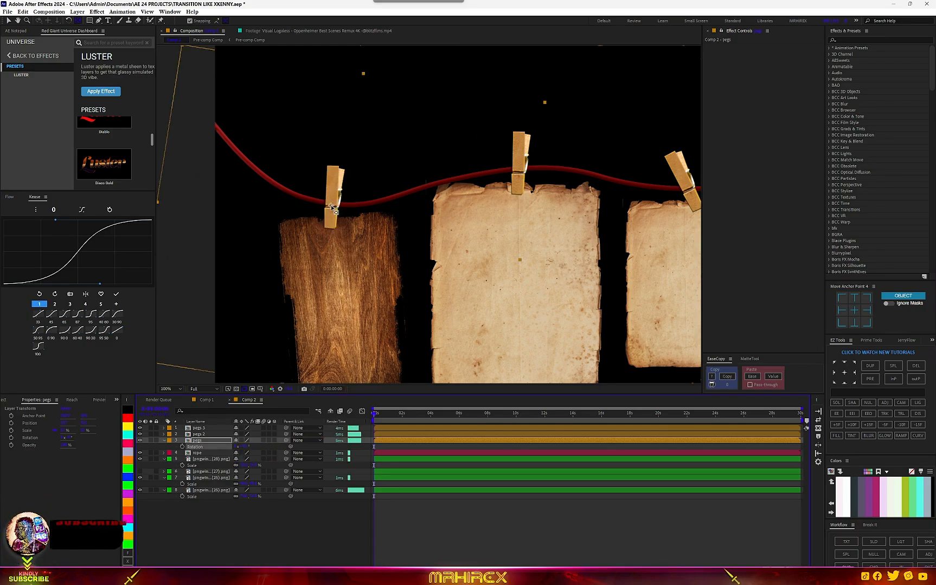
key(v)
Keyframe the pegs layer's rotation so the first clothespin tilts right at the start and left at 1:25
drag(246, 446, 260, 447)
click(183, 448)
drag(375, 414, 470, 428)
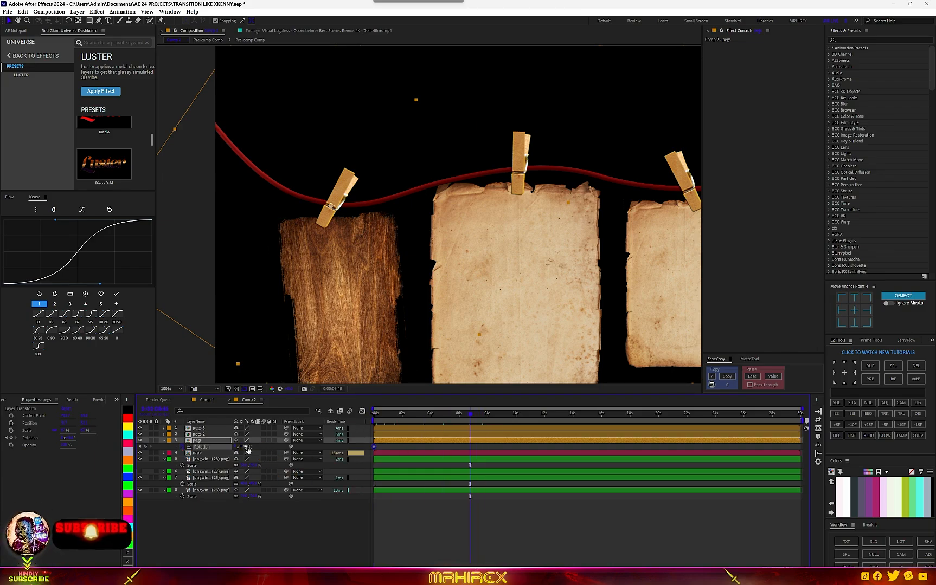
drag(247, 447, 222, 445)
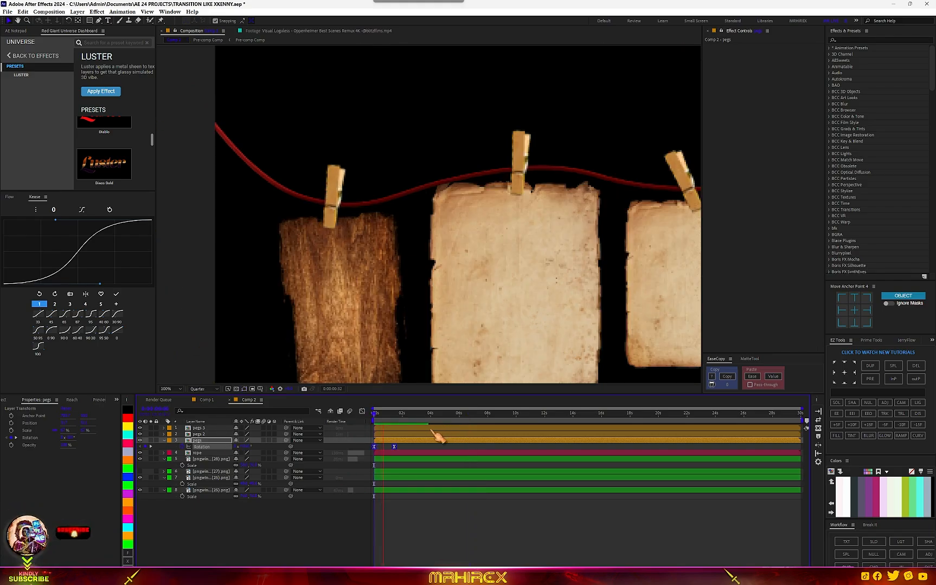
click(394, 414)
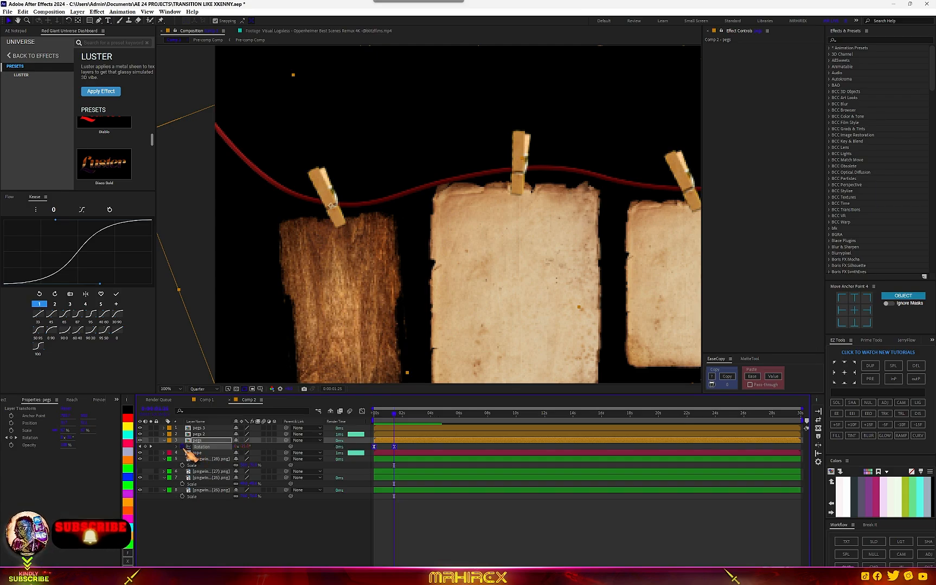
Add a loopOut() expression to the pegs layer's rotation and preview the swing from the start
alt+click(188, 448)
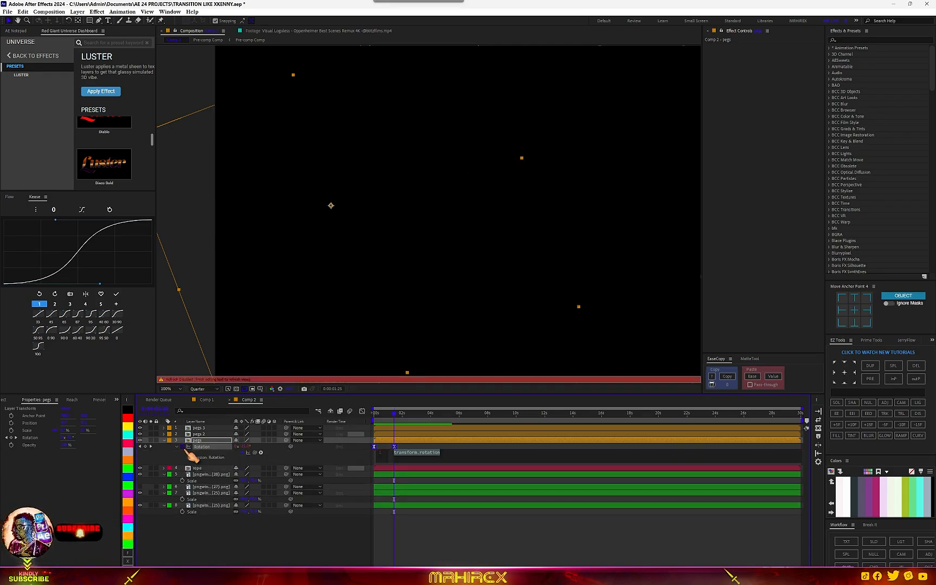
key(Caps_Lock)
text(LOO)
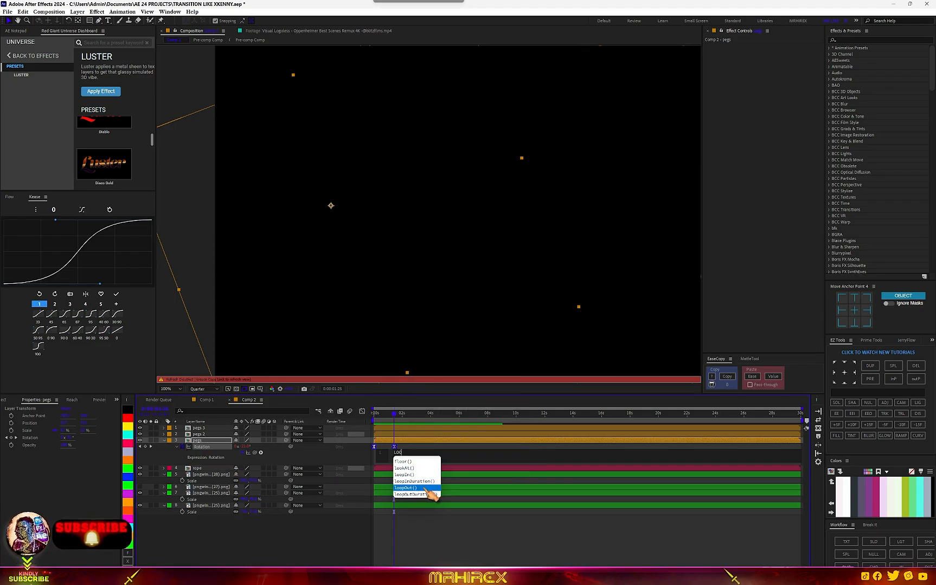
click(428, 488)
click(433, 429)
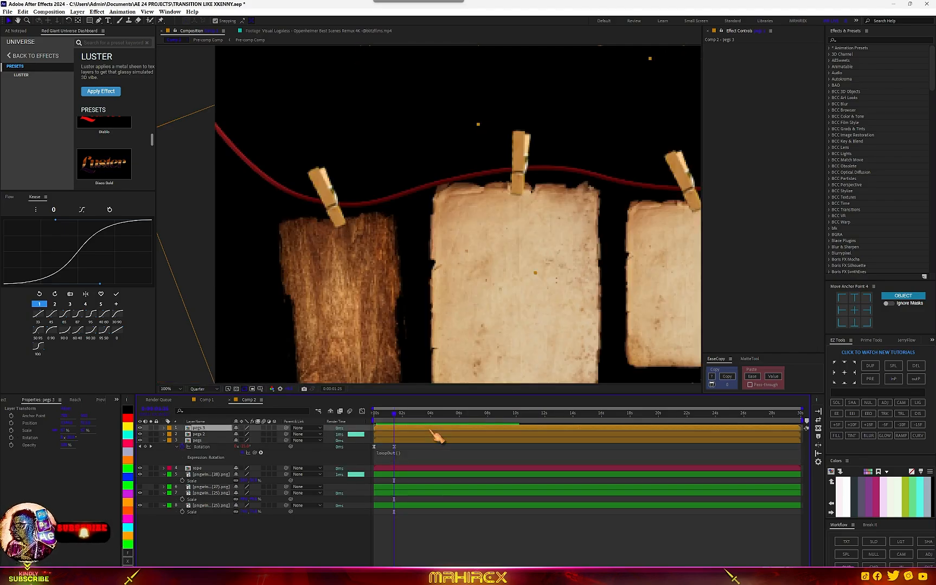
key(Home)
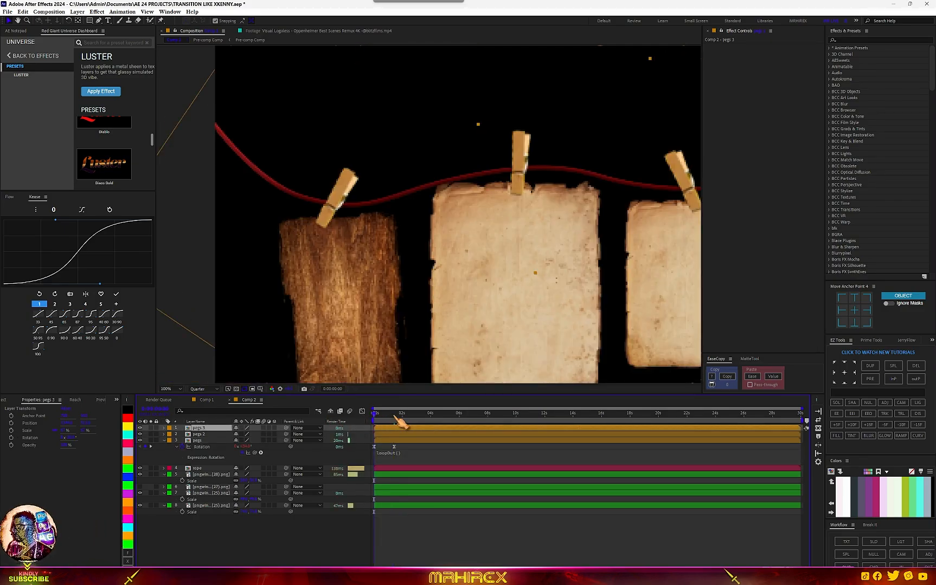
key(Caps_Lock)
key(space)
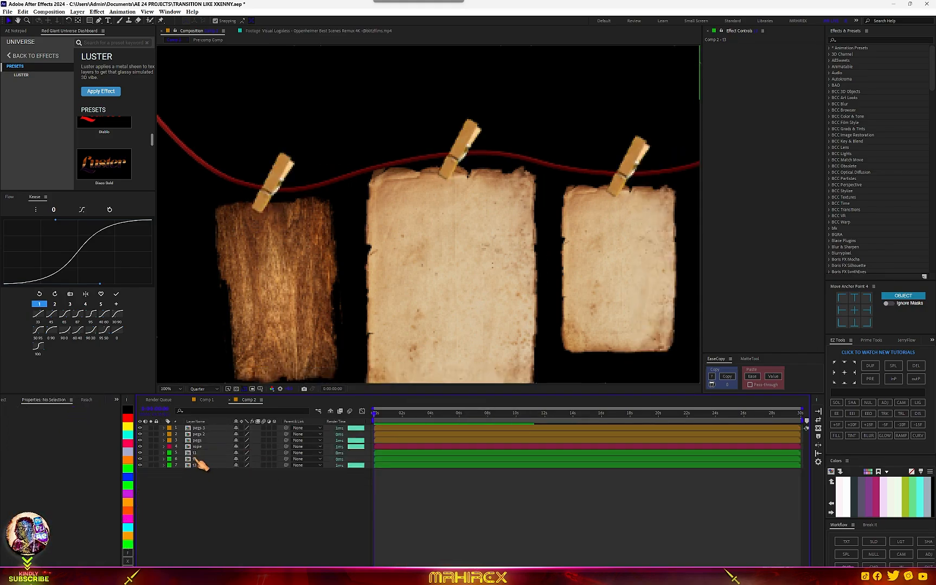
Move the anchor point of the wooden board layer t1 onto the pivot of the first clothespin
click(194, 453)
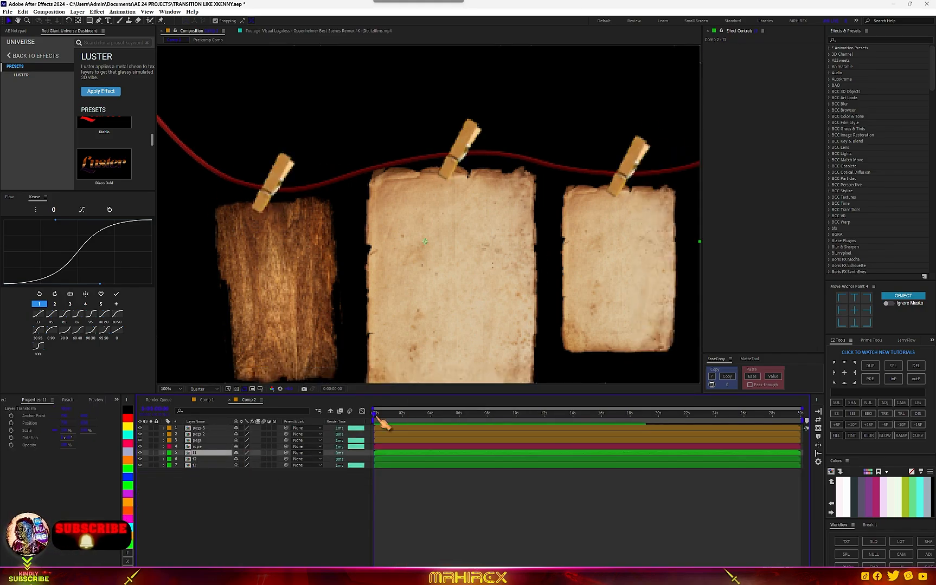
click(77, 21)
scroll(325, 268, down, 2)
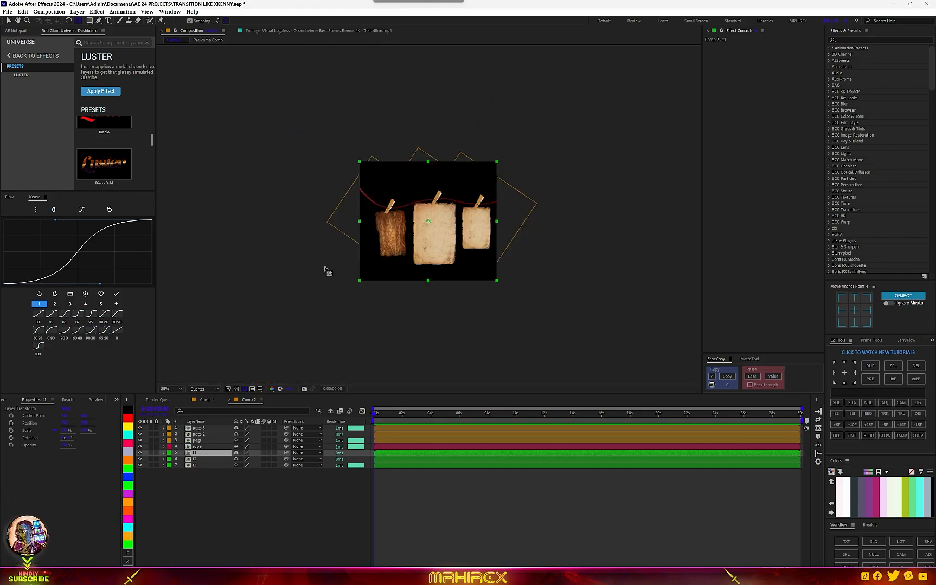
scroll(325, 268, up, 1)
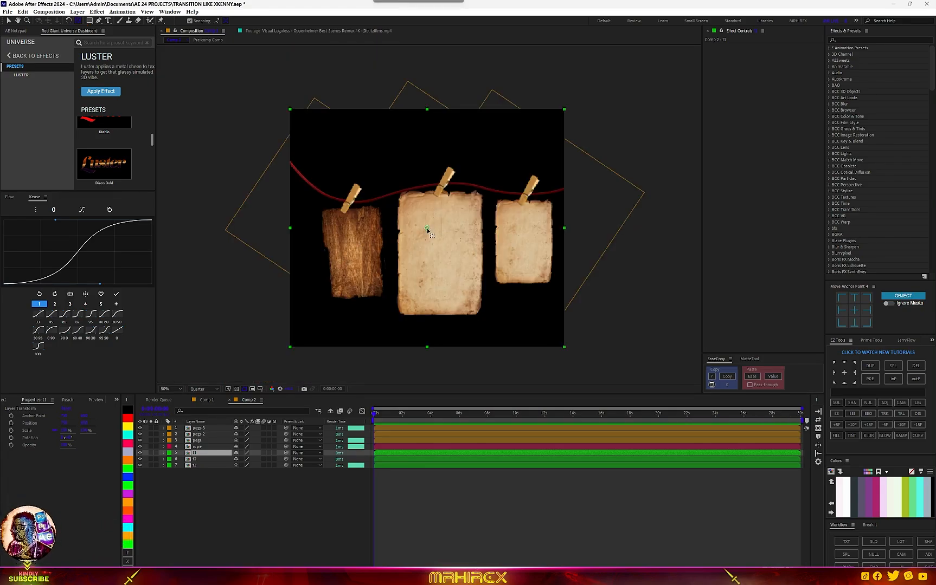
drag(427, 230, 348, 217)
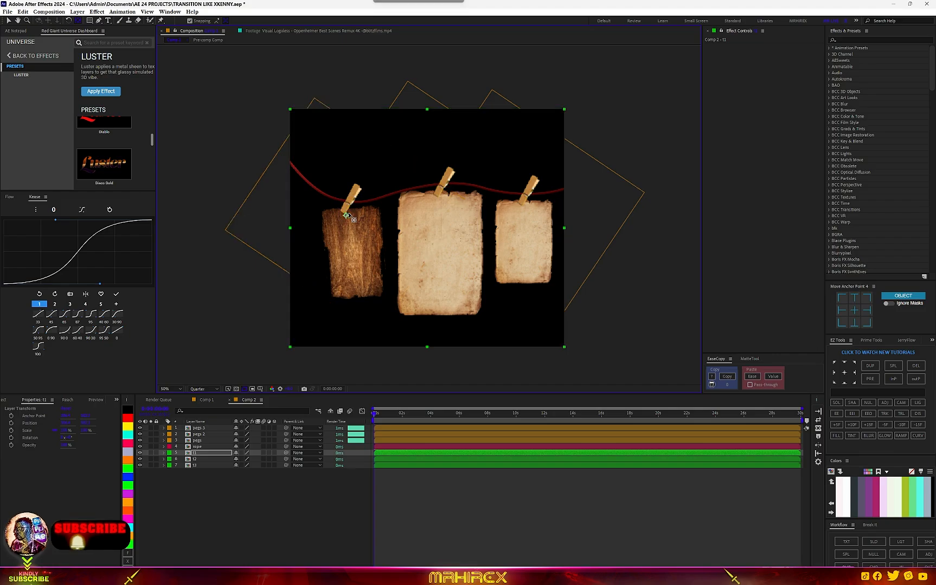
scroll(350, 218, up, 3)
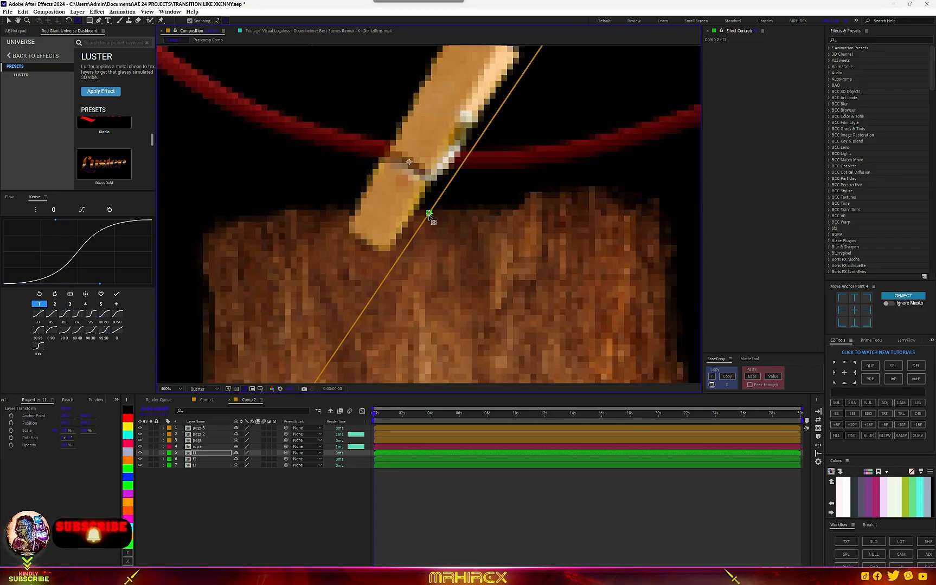
drag(428, 209, 417, 167)
scroll(428, 215, down, 2)
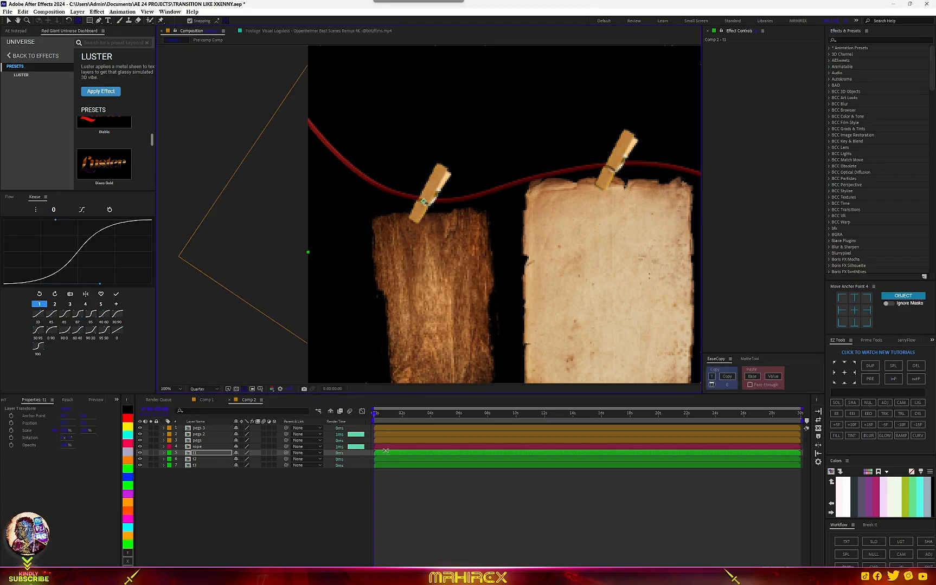
Copy the pegs layer's rotation keyframes onto the t1 wooden board and scrub through the sheets' swing
click(198, 441)
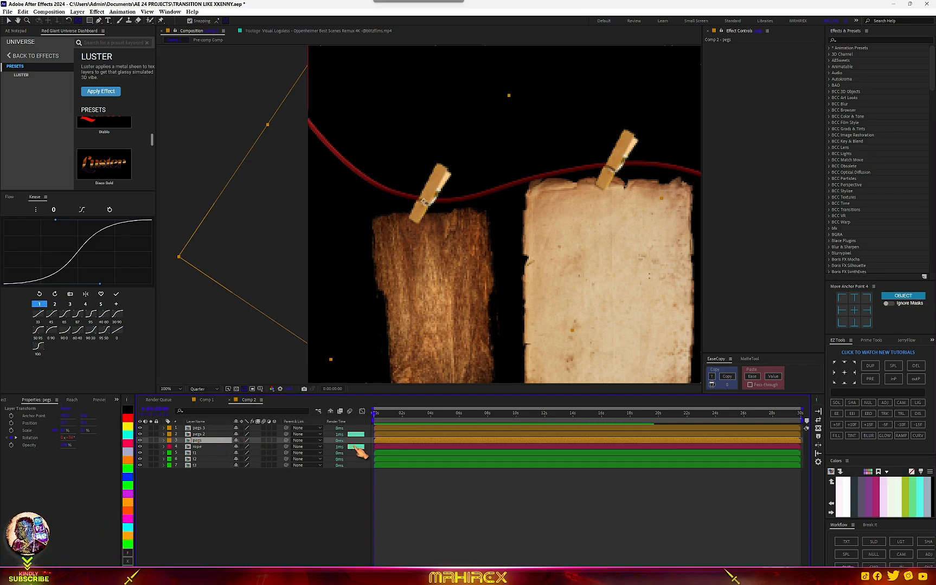
key(u)
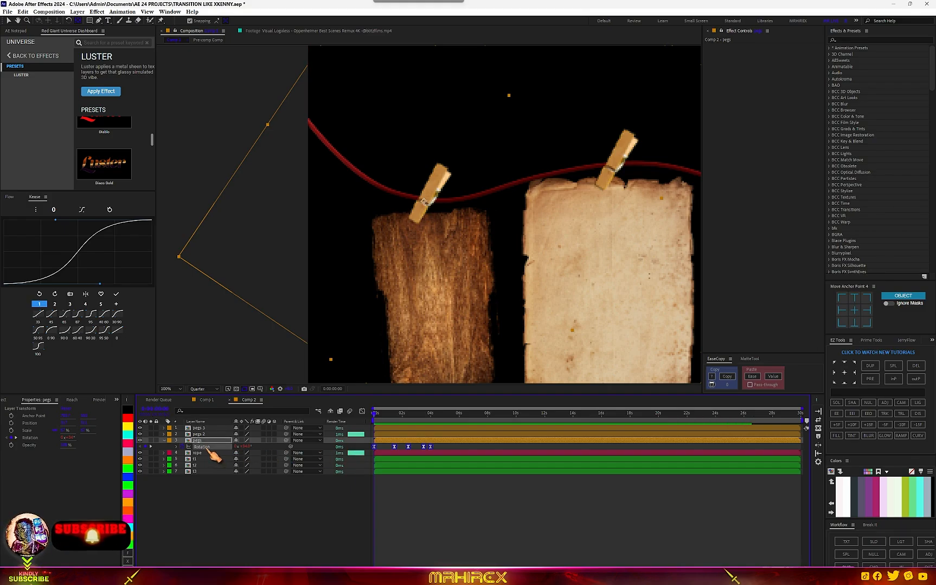
click(380, 459)
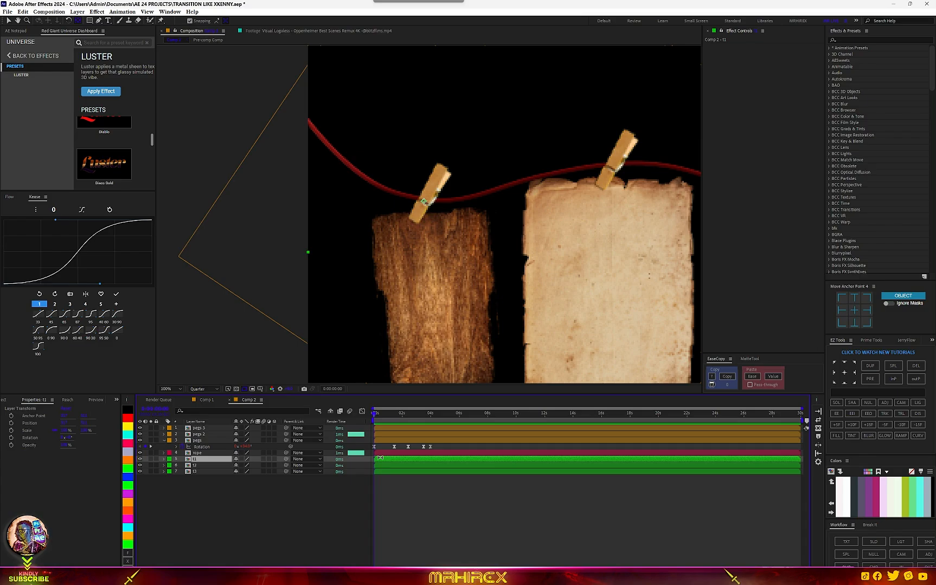
key(ctrl+v)
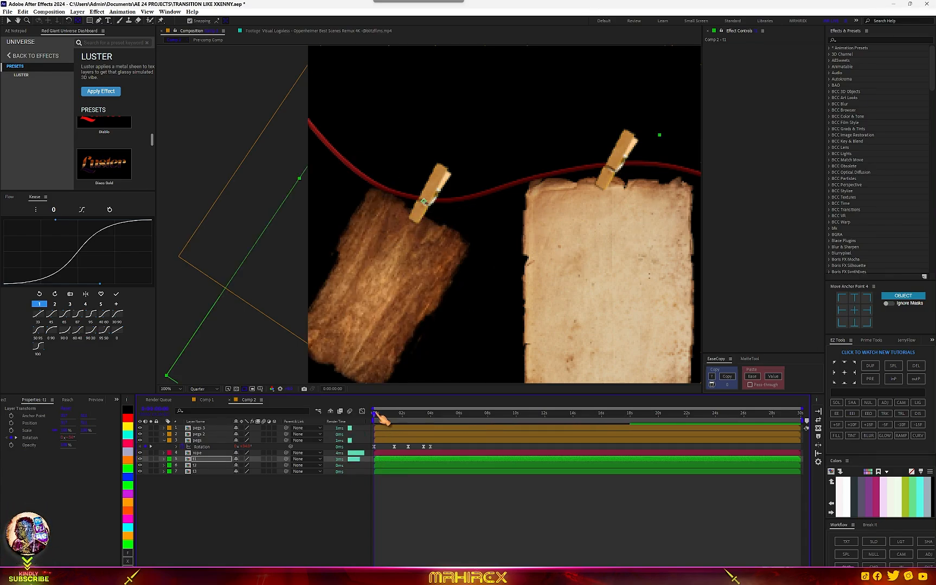
mouse_move(377, 414)
mouse_down()
mouse_move(400, 415)
mouse_move(391, 415)
mouse_up()
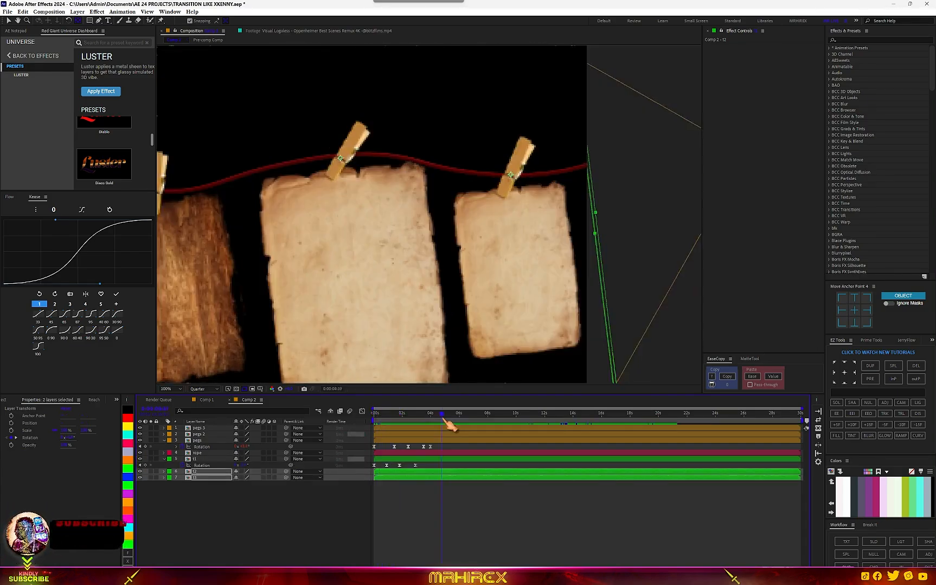
drag(441, 415, 350, 427)
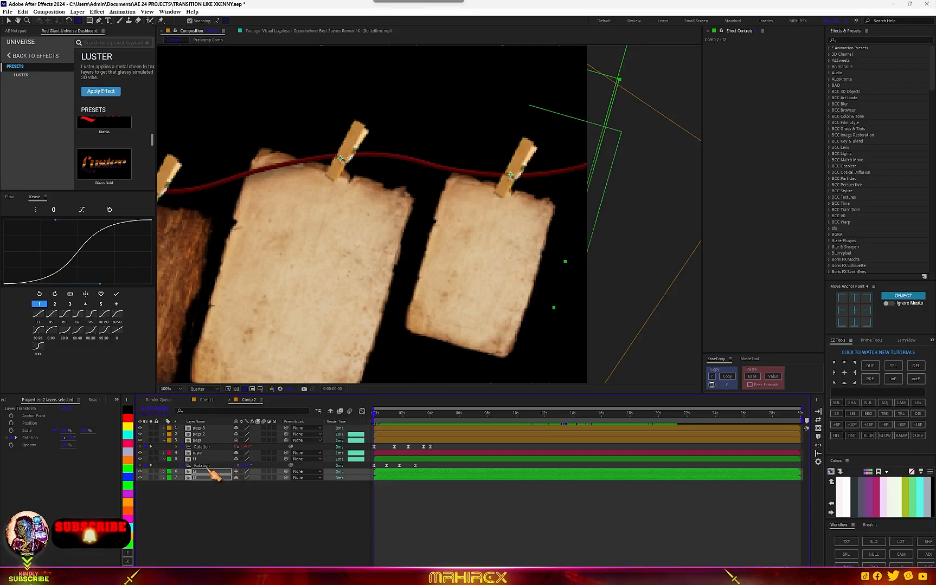
Reveal the rotation keyframes of t1, t2 and t3 and add loopOut() expressions to the rotation of t2 and t3
key(ctrl+Up)
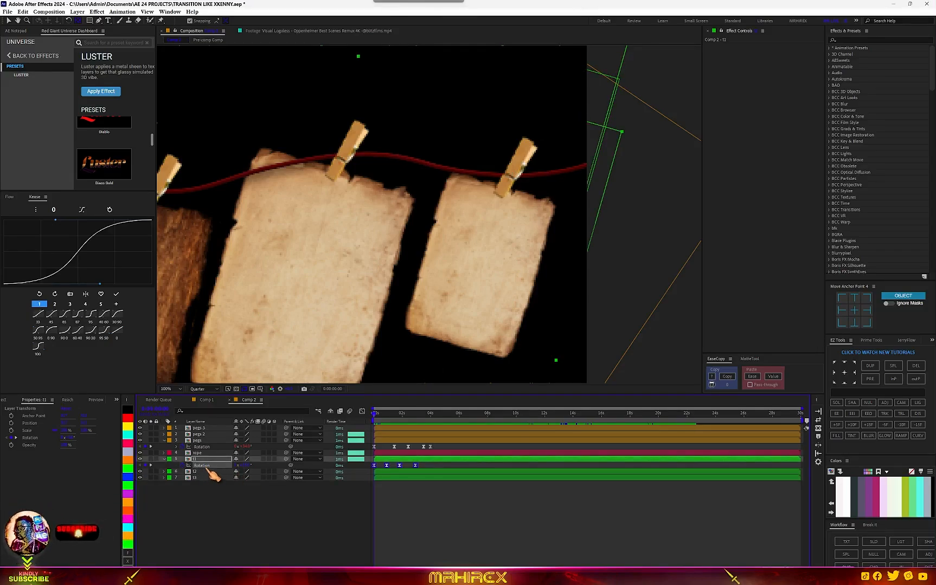
shift+click(205, 478)
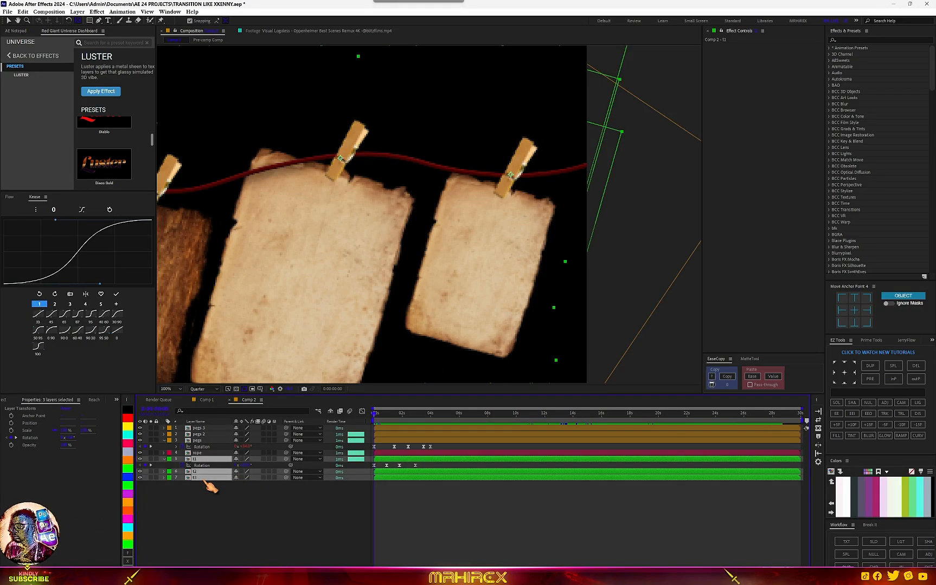
key(u)
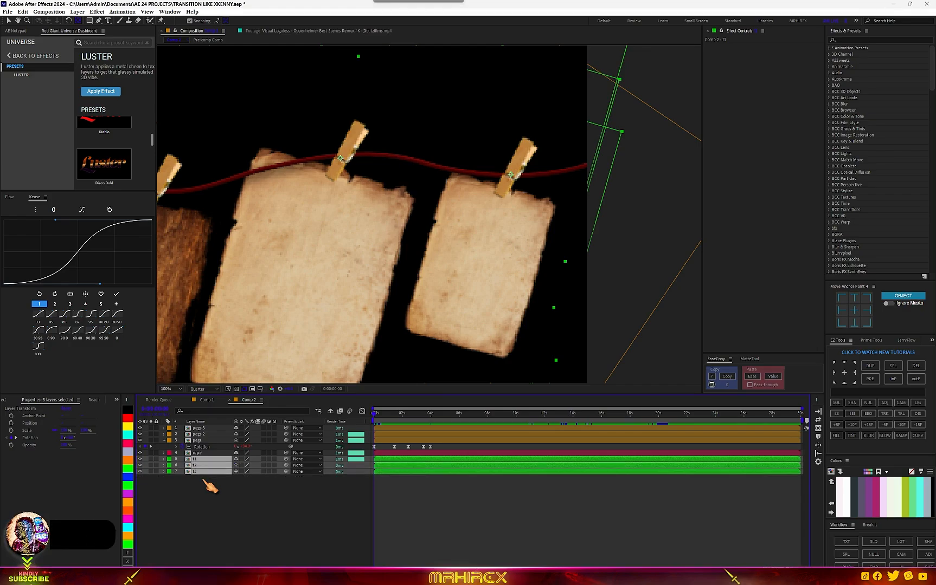
key(u)
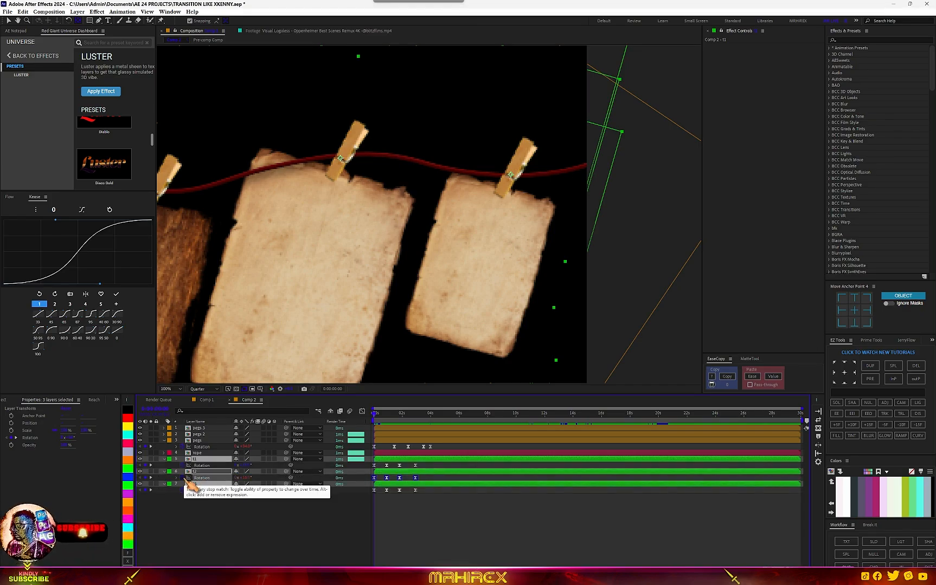
alt+click(184, 479)
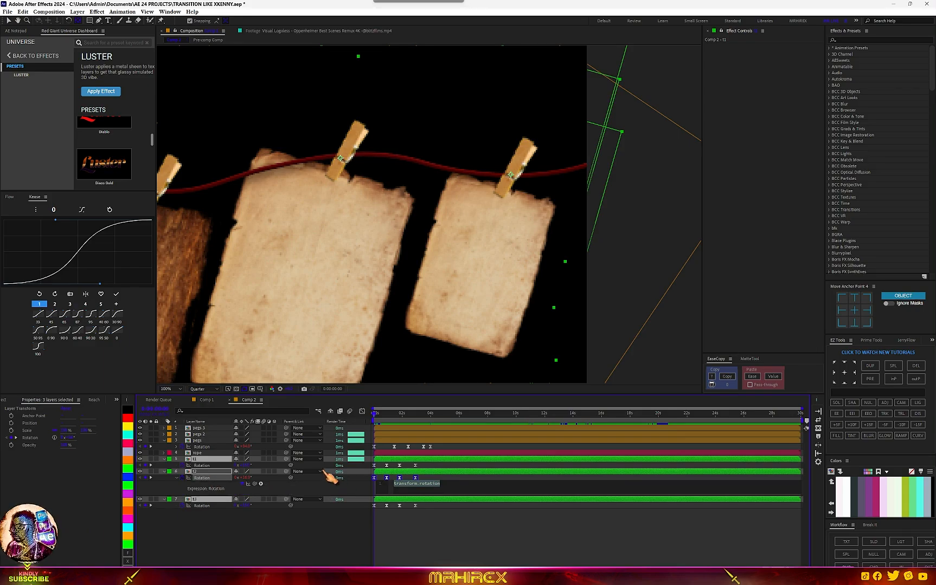
text(loop)
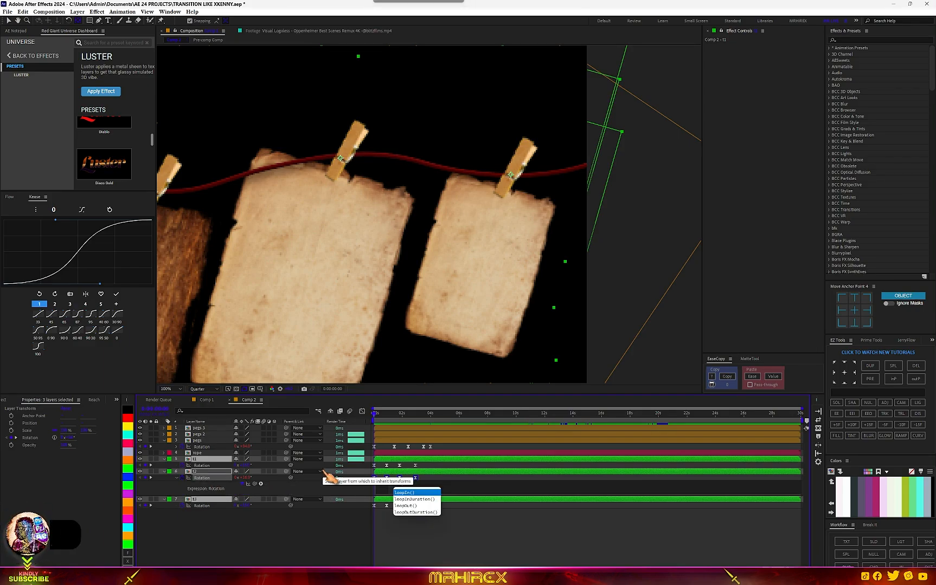
key(Down)
key(Down)
key(Return)
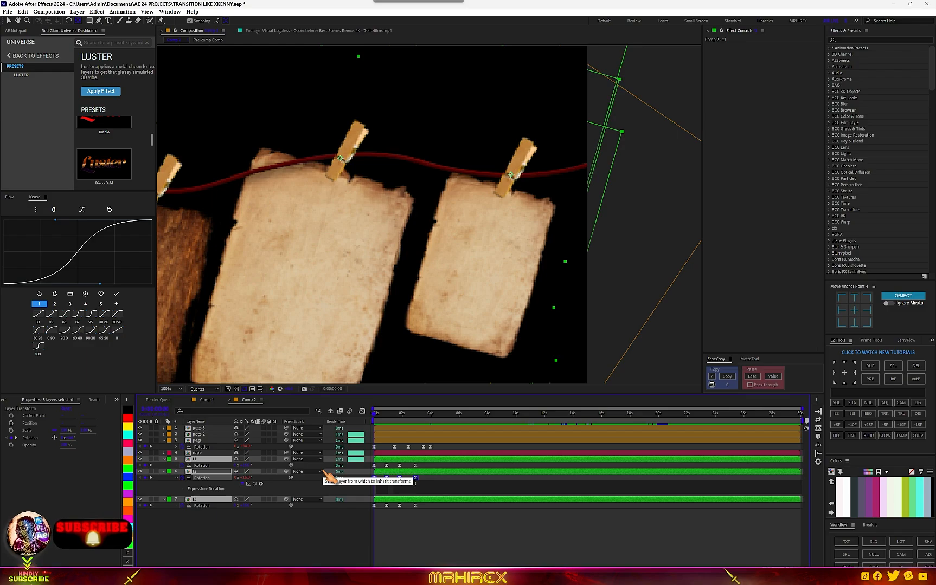
click(242, 542)
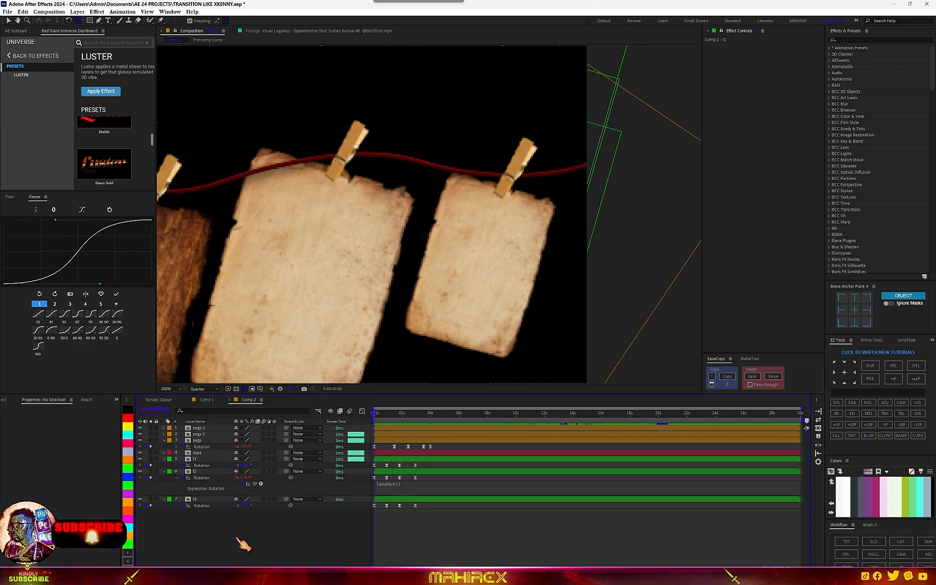
alt+click(183, 507)
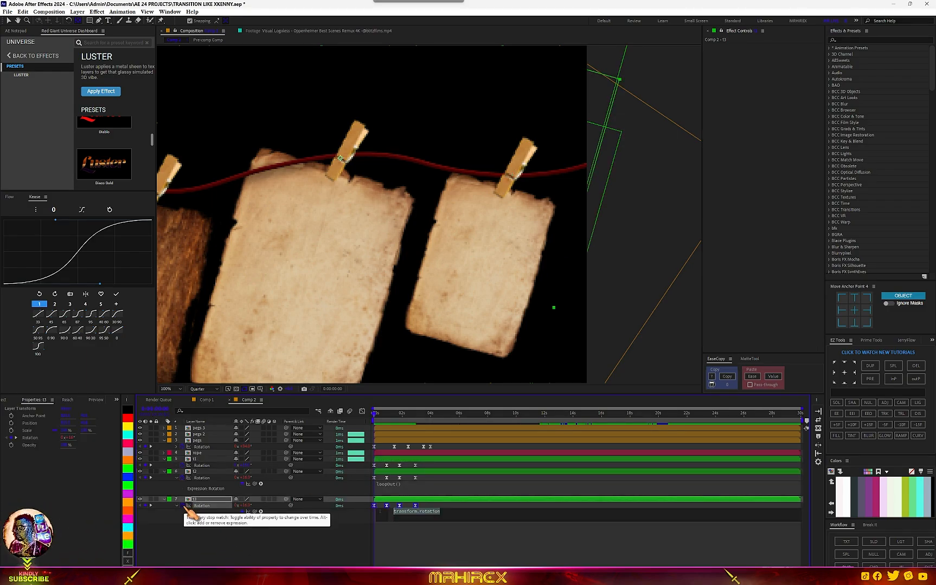
text(loopOut()
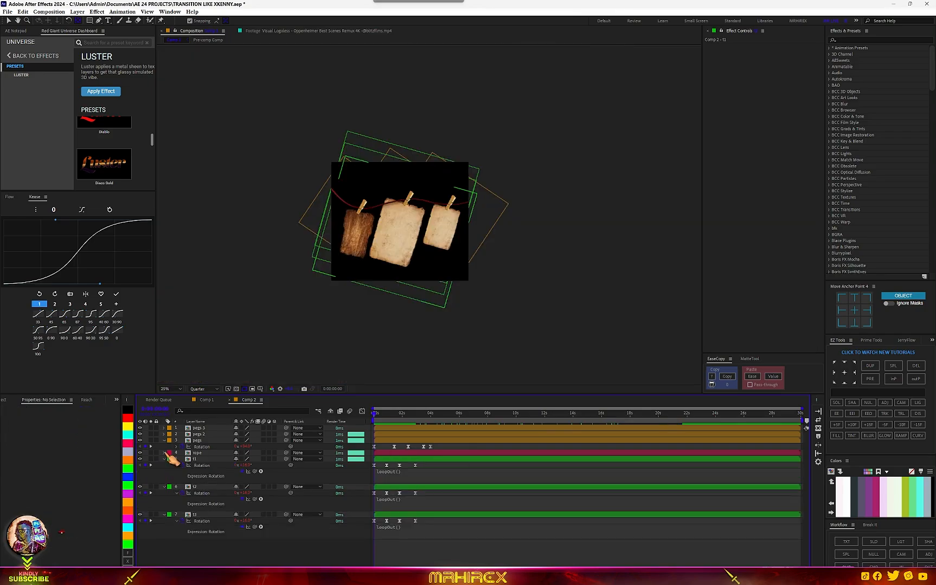
Collapse the rotation properties of the pegs, t1, t2 and t3 layers
click(164, 441)
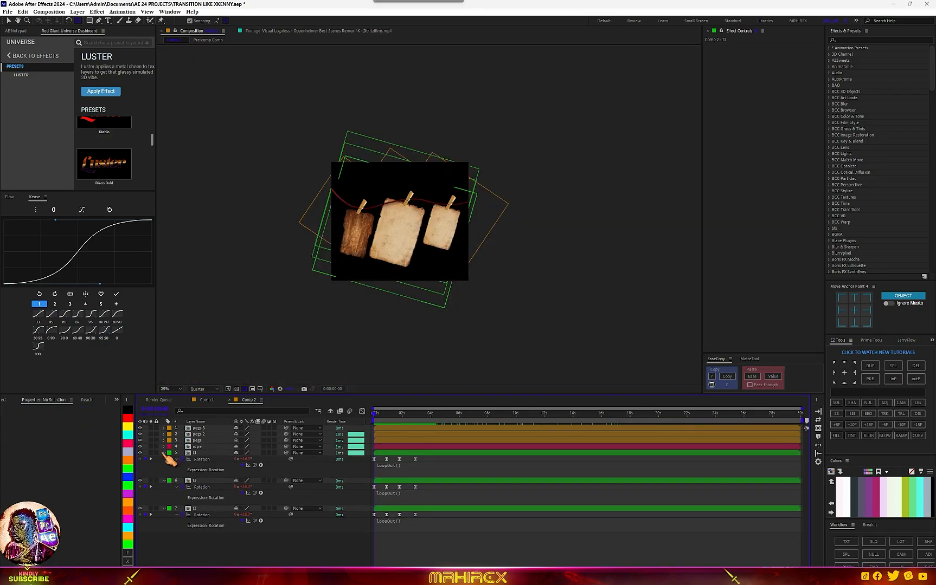
click(164, 453)
click(163, 459)
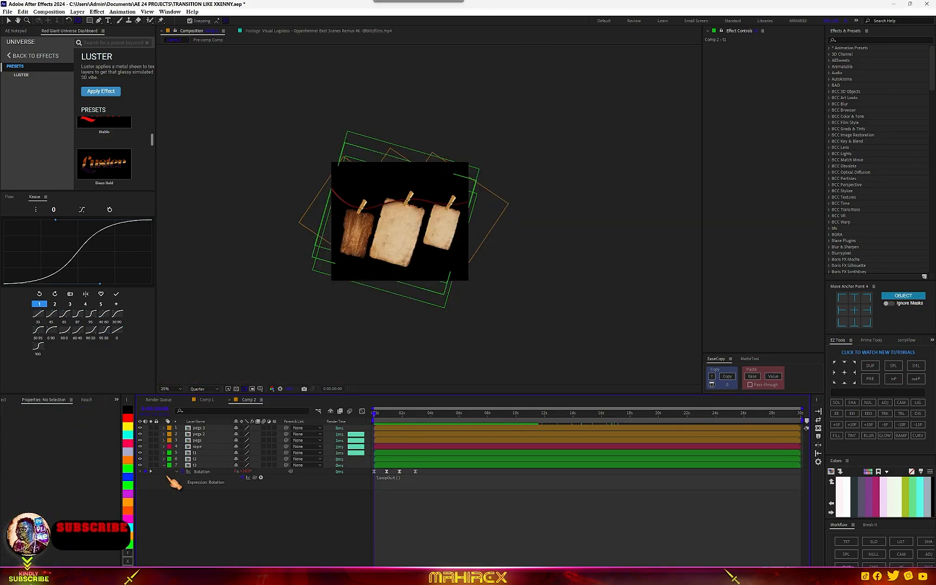
click(163, 465)
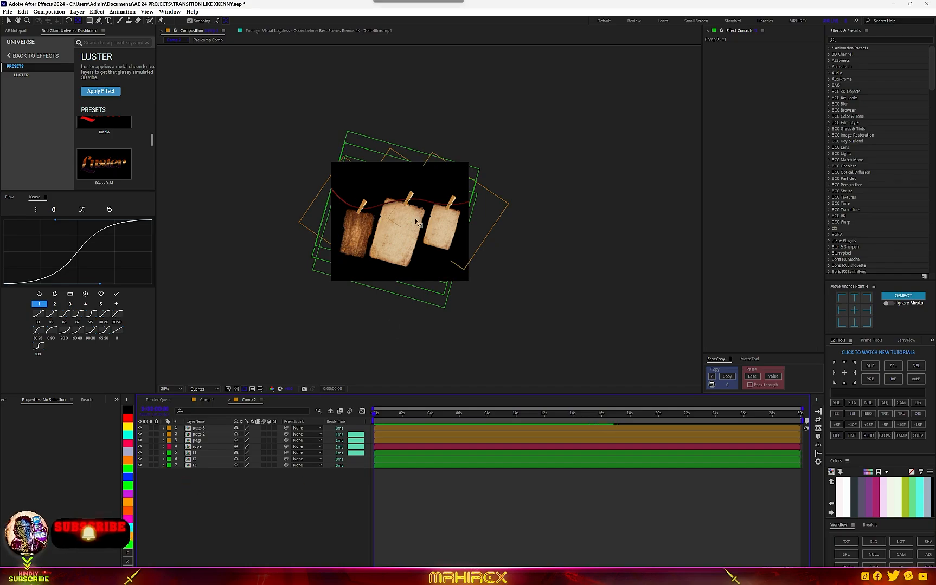
key(slash)
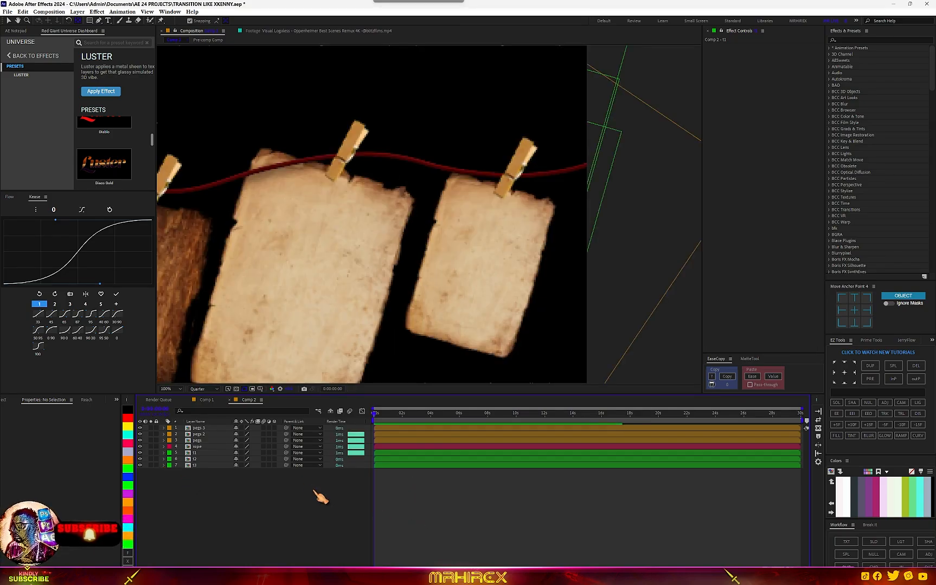
In the t1 pre-comp, place the still of the men beside the jeep above the wooden board, scaled down and matted to it
click(198, 465)
double_click(201, 454)
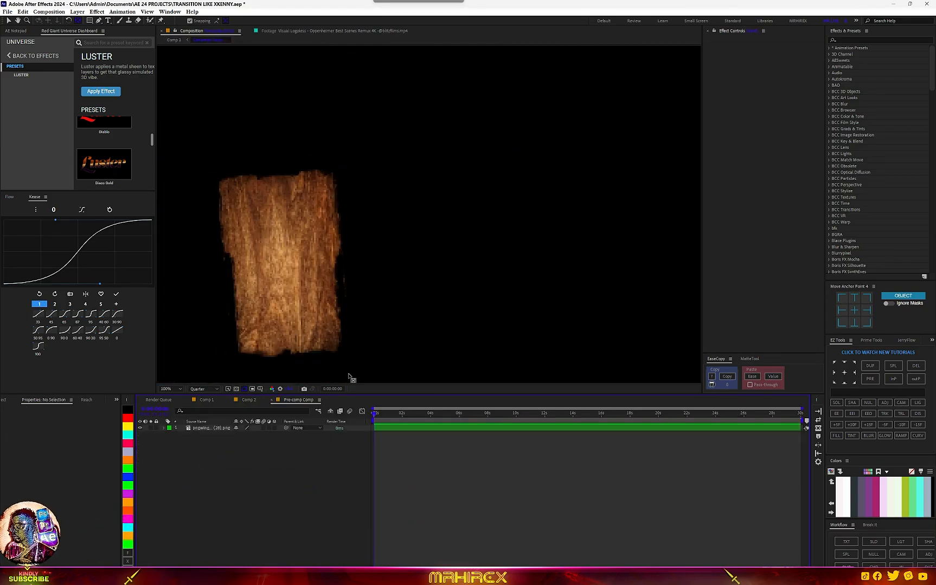
drag(374, 344, 538, 331)
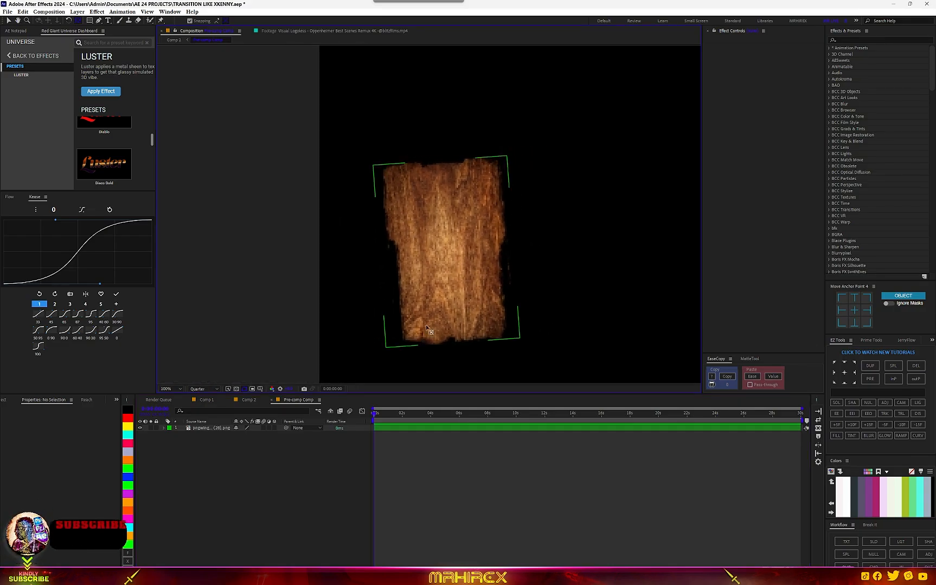
key(ctrl+space)
click(400, 298)
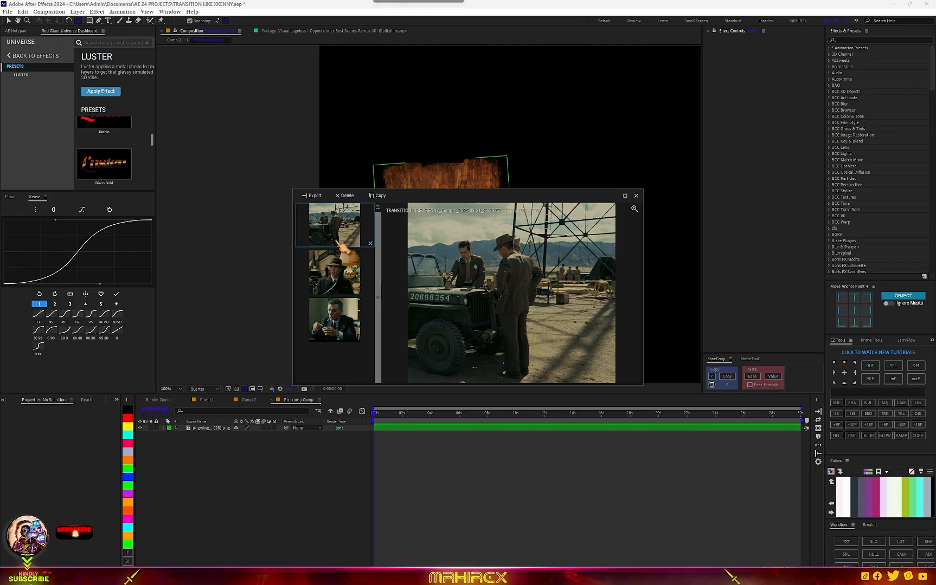
drag(340, 245, 236, 442)
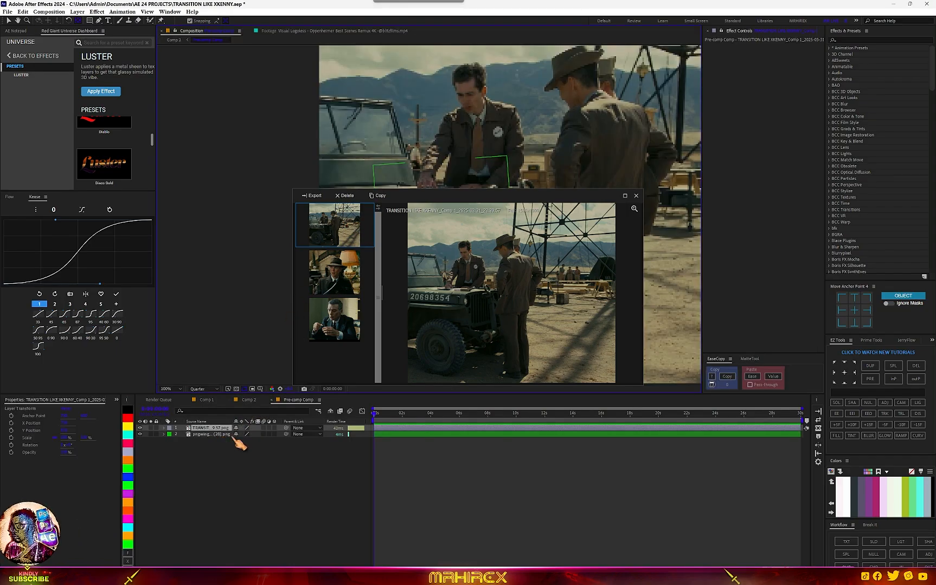
click(287, 464)
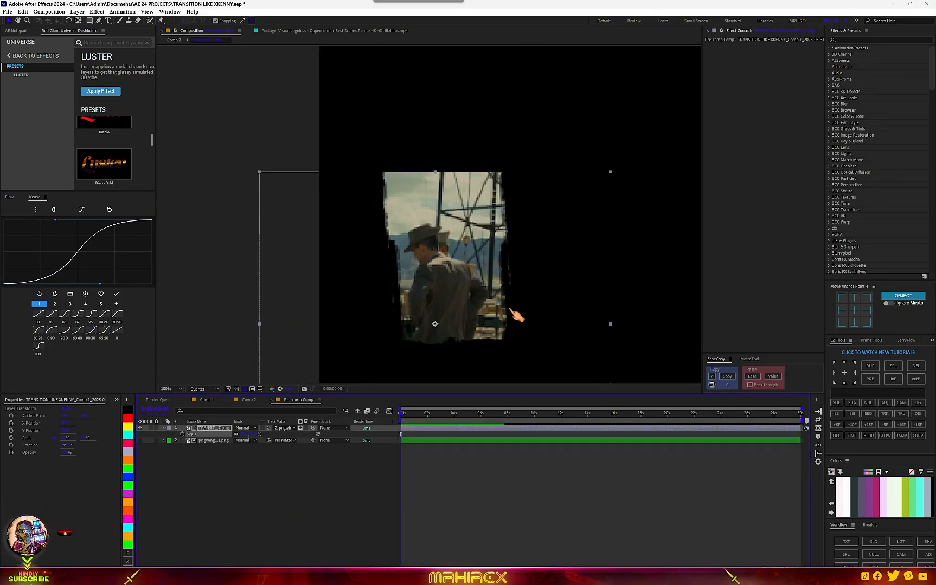
Reposition the matted still so the man in the hat fills the board, check it in Comp 2 and open the t3 pre-comp
drag(516, 313, 528, 247)
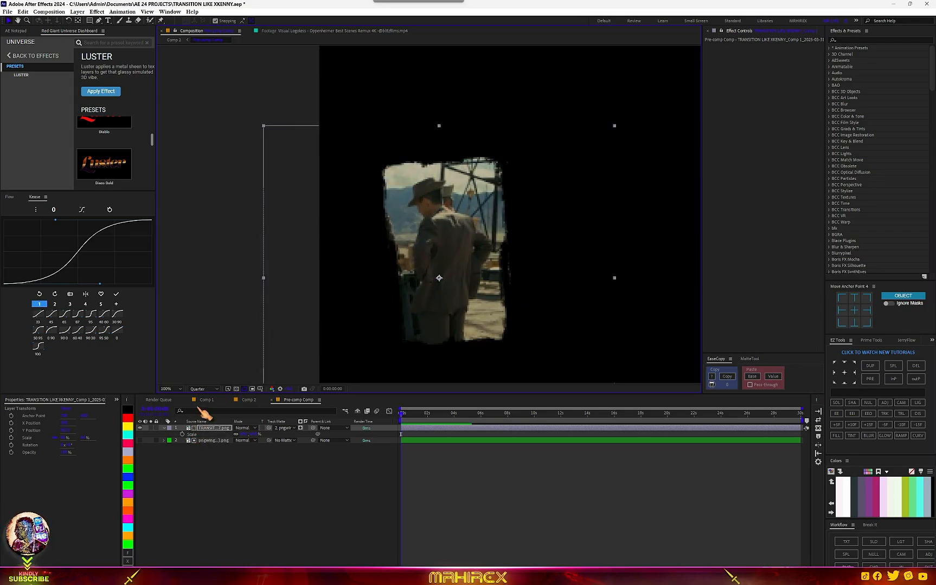
click(249, 400)
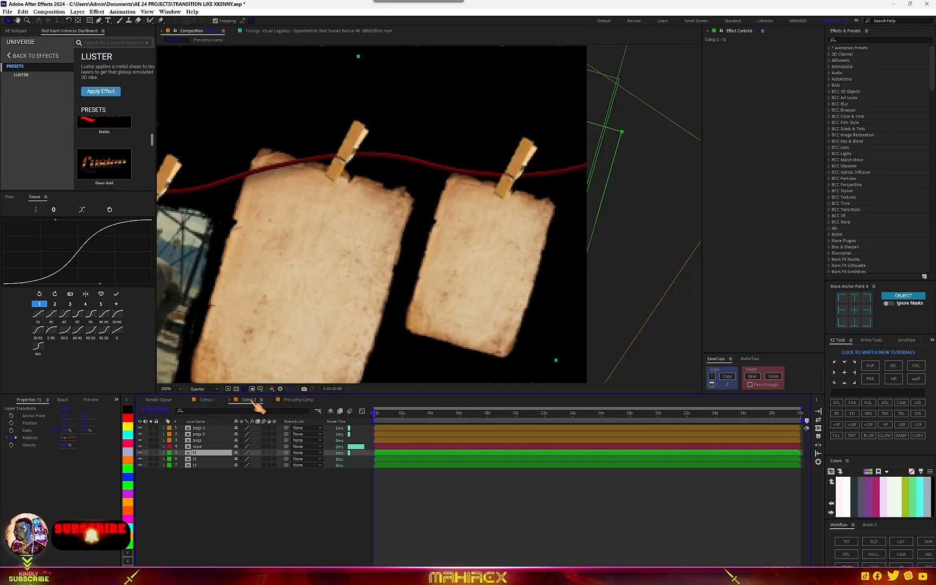
drag(281, 362, 477, 325)
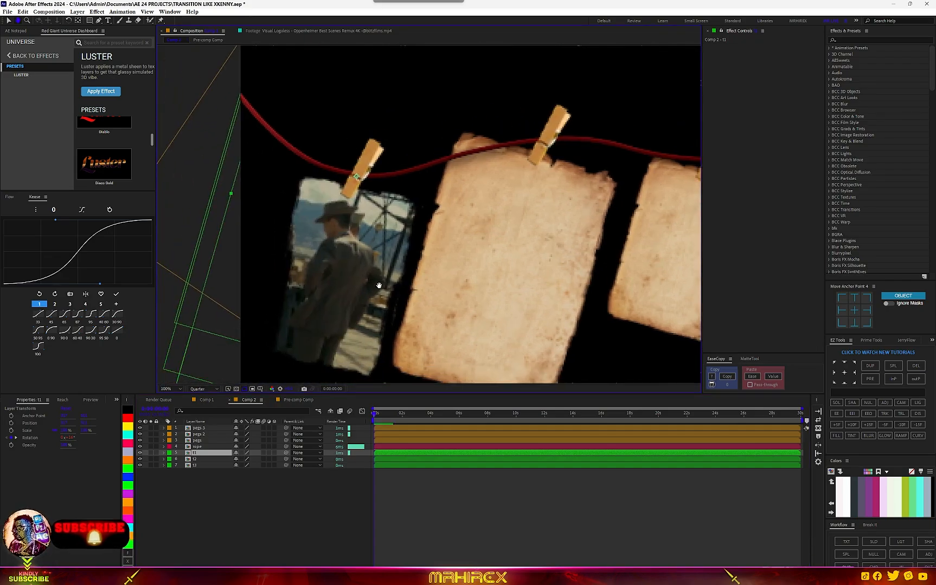
drag(394, 296, 289, 275)
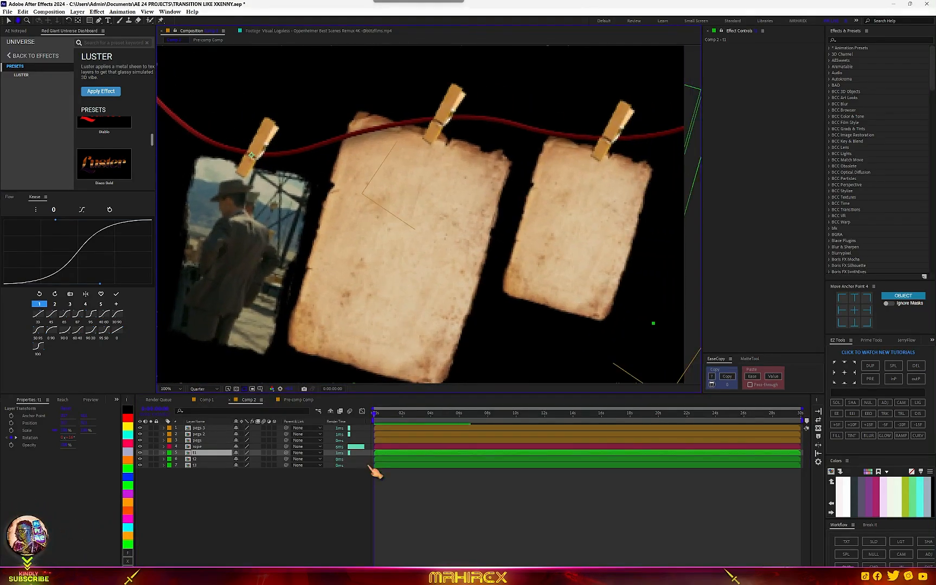
double_click(218, 467)
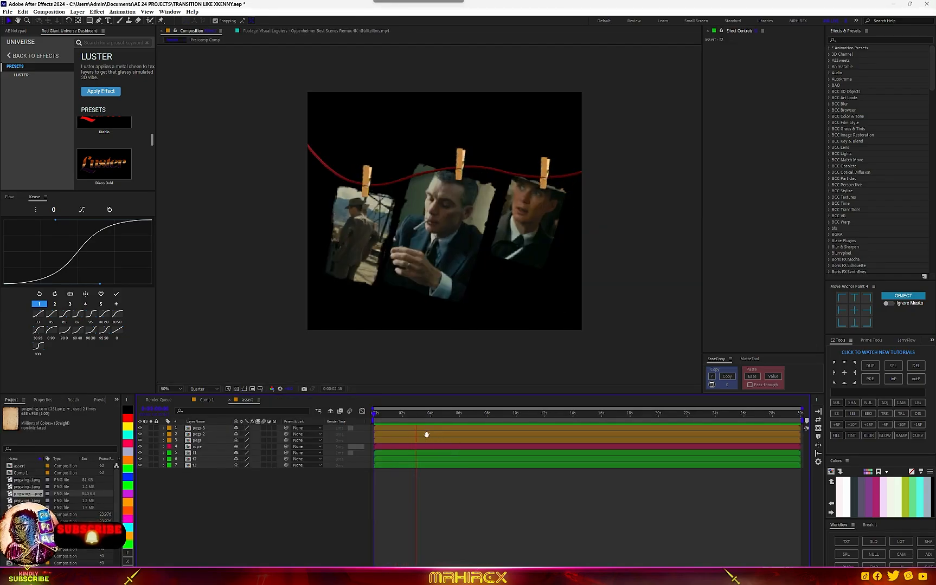
Add the assert composition as the top layer of Comp 1 and give it a blue label
key(space)
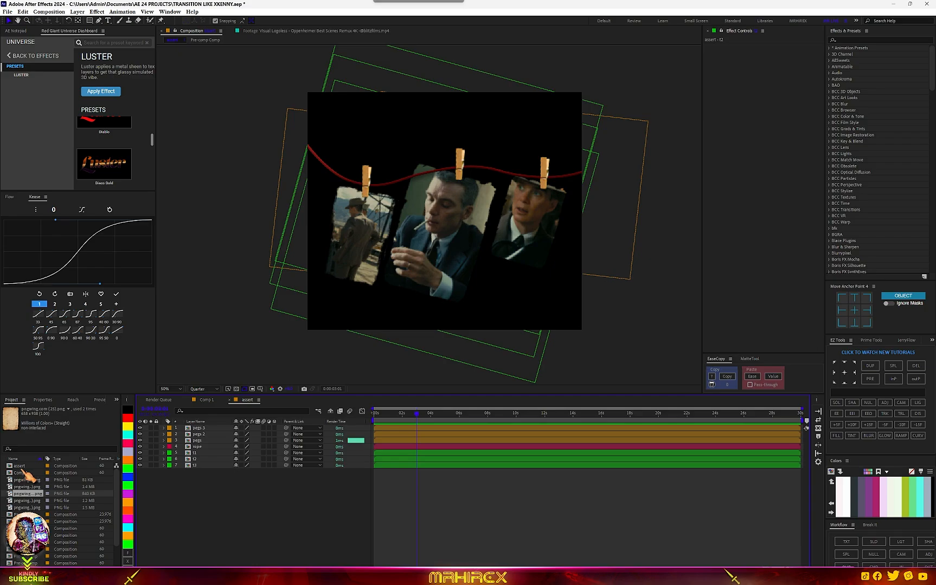
click(230, 400)
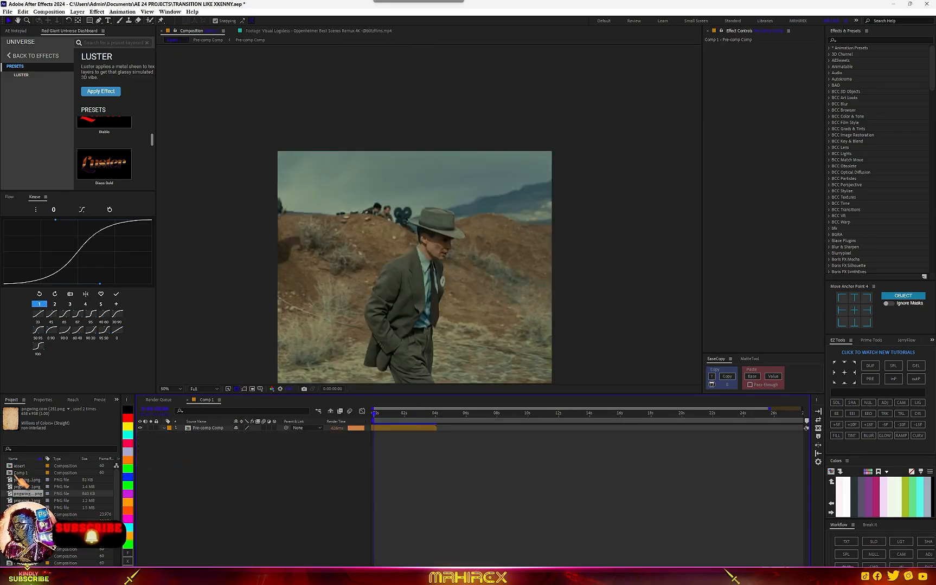
drag(20, 466, 209, 434)
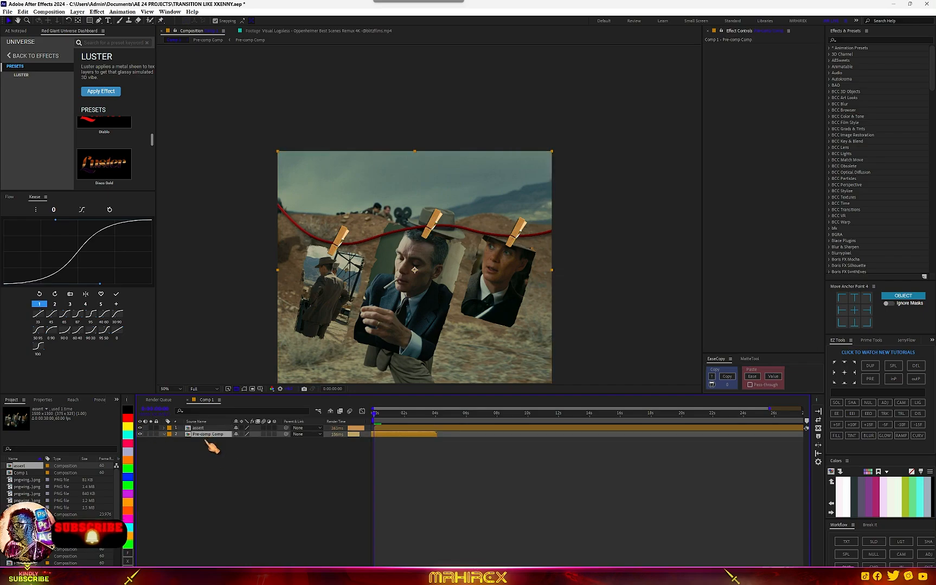
click(128, 478)
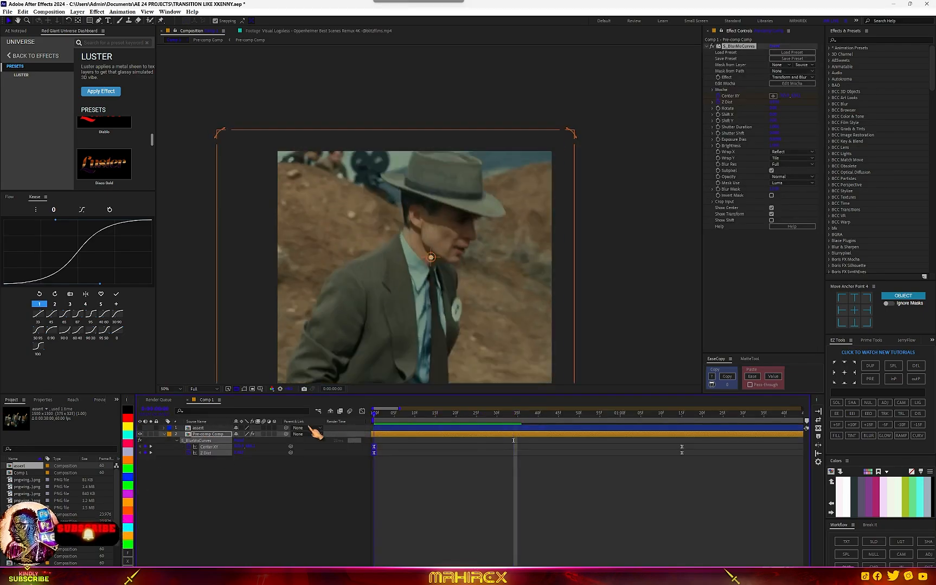
Preview the zoom animation of the background clip in Comp 1
key(space)
key(space)
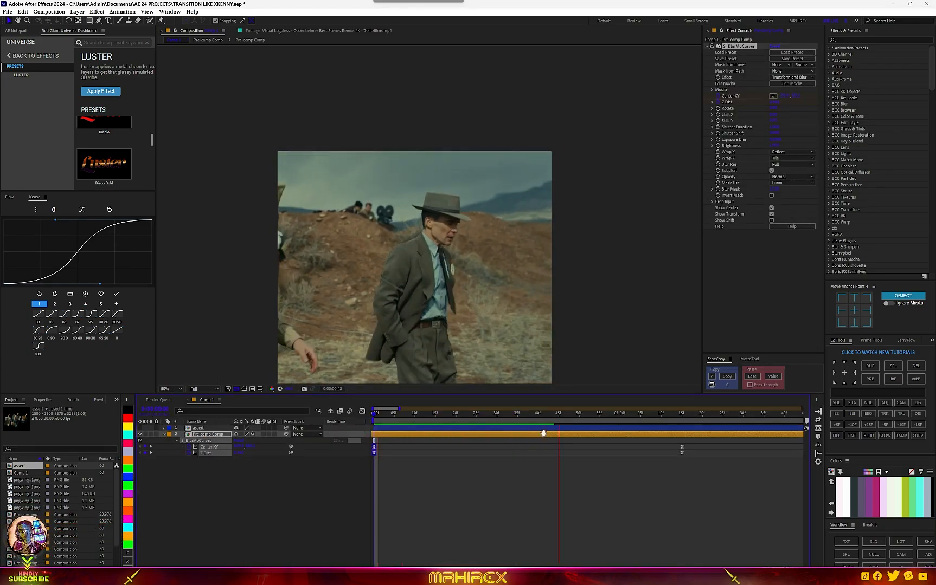
drag(542, 417, 180, 452)
key(space)
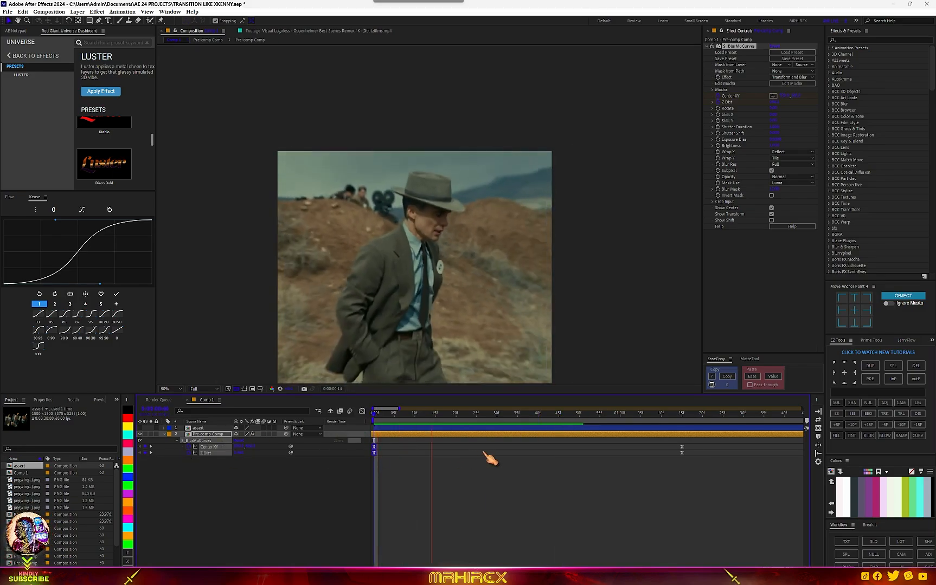
Make the assert layer visible, keyframe its position above the frame and shift the keyframes to just before the 35-frame mark
click(198, 427)
click(141, 428)
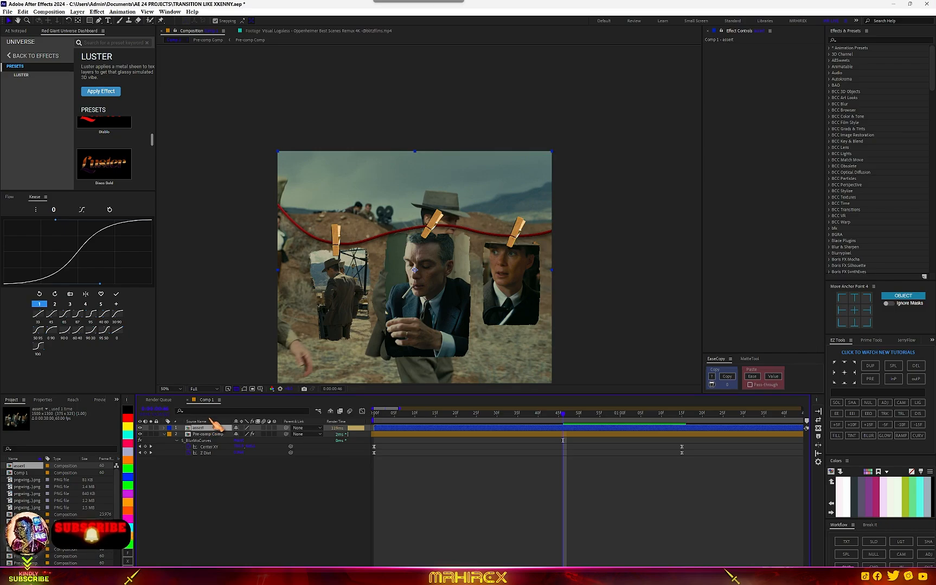
key(p)
drag(424, 277, 422, 63)
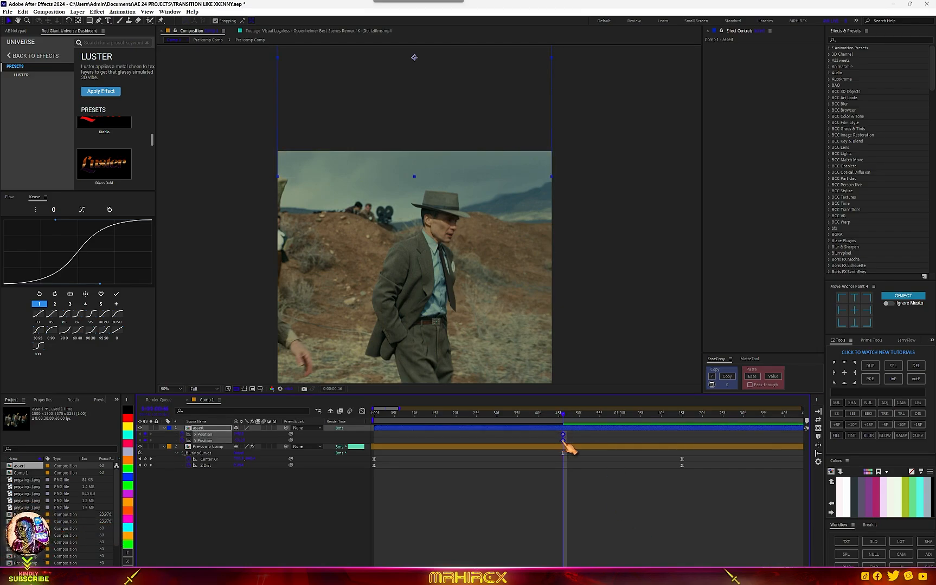
drag(563, 441, 513, 441)
Keyframe the assert layer's Y Position at 0:00:01:01 to drop the hanging photos into the frame, and scrub through the move
key(Home)
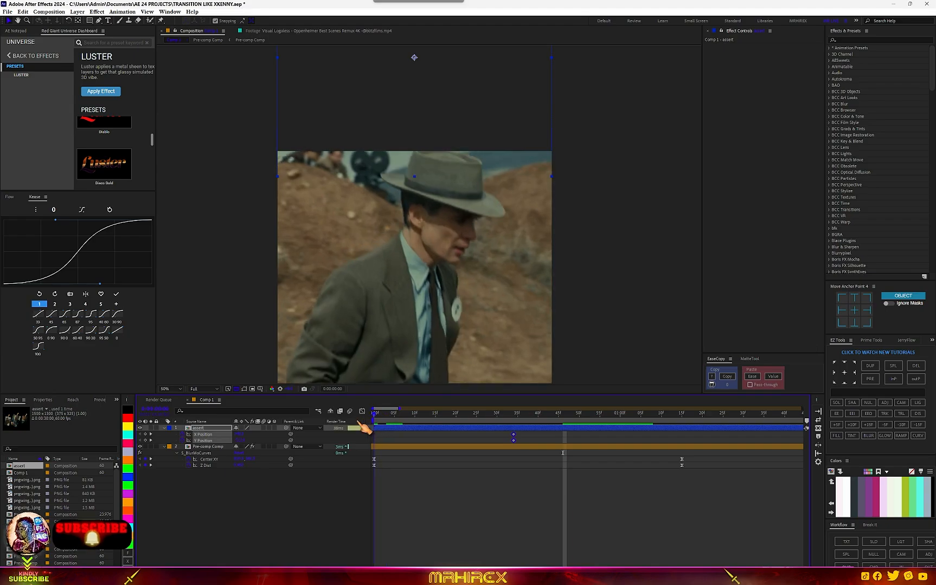
key(space)
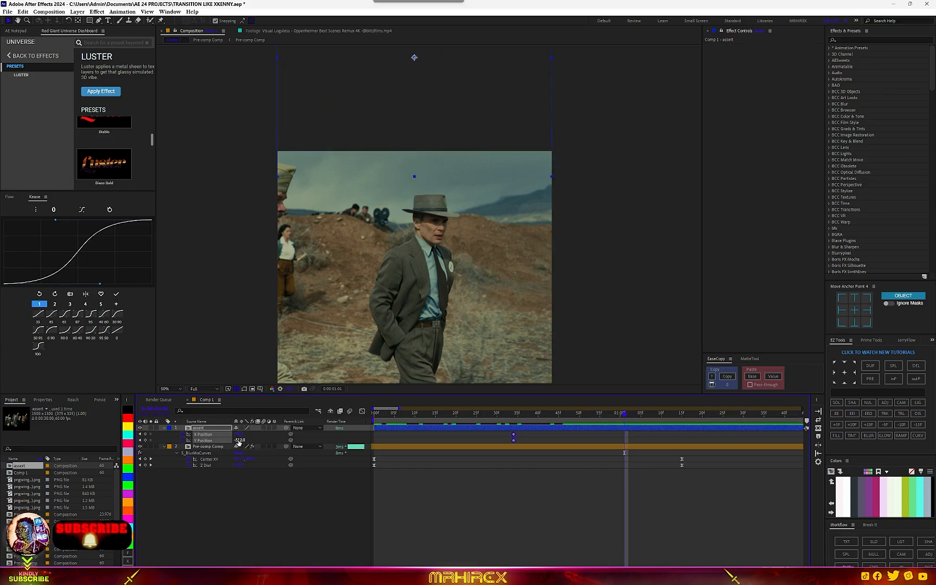
drag(239, 440, 266, 440)
drag(394, 427, 524, 424)
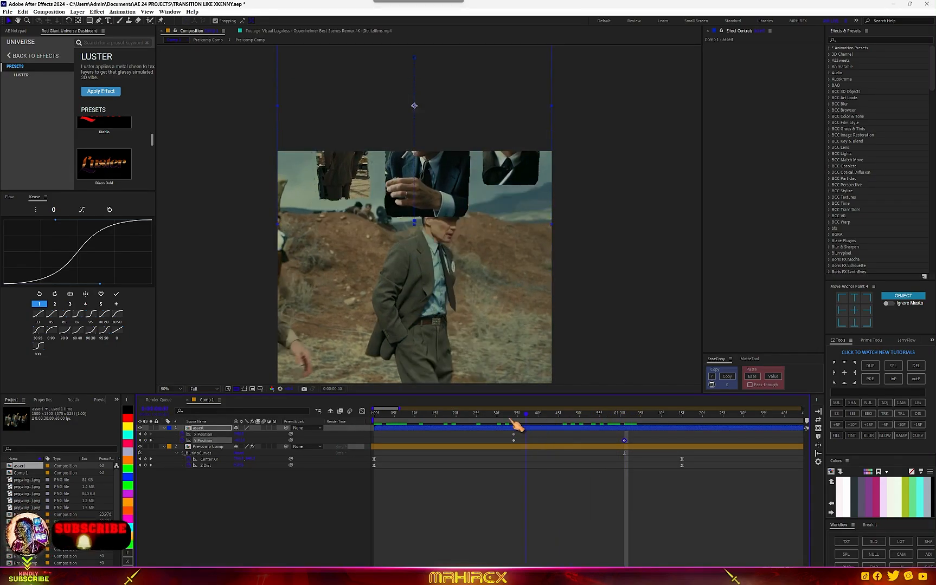
Apply a Kease easing preset to both Y Position keyframes of the assert layer and inspect the speed graph
key(Home)
drag(673, 438, 447, 461)
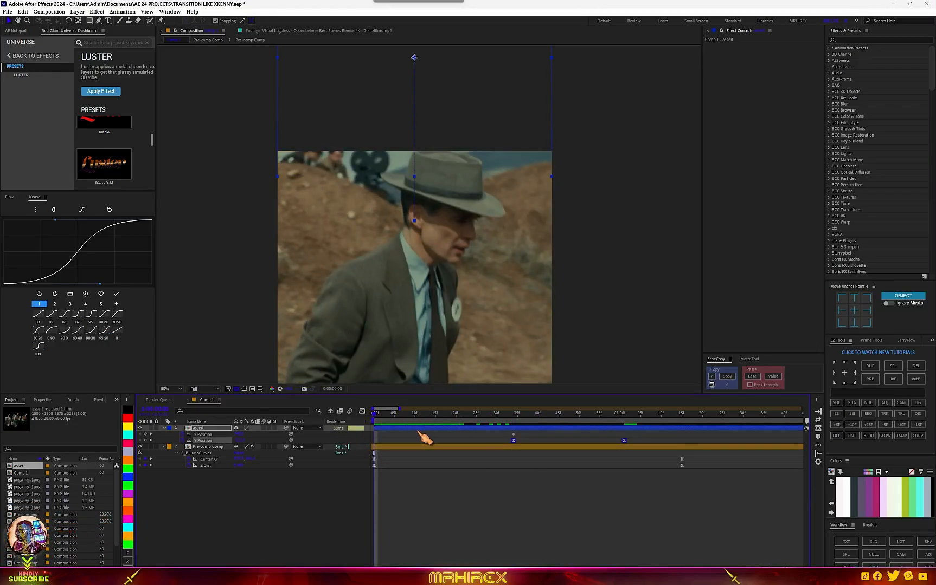
click(66, 314)
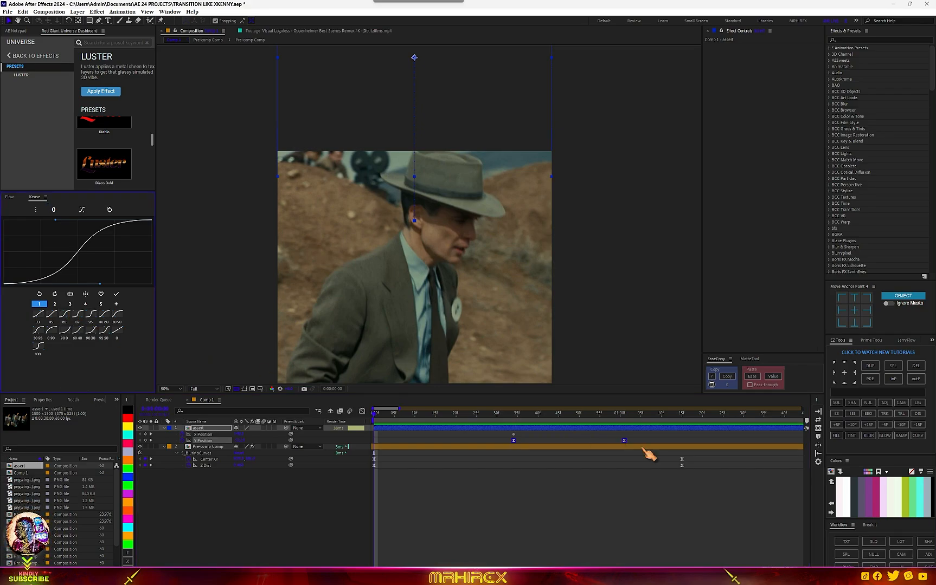
click(362, 412)
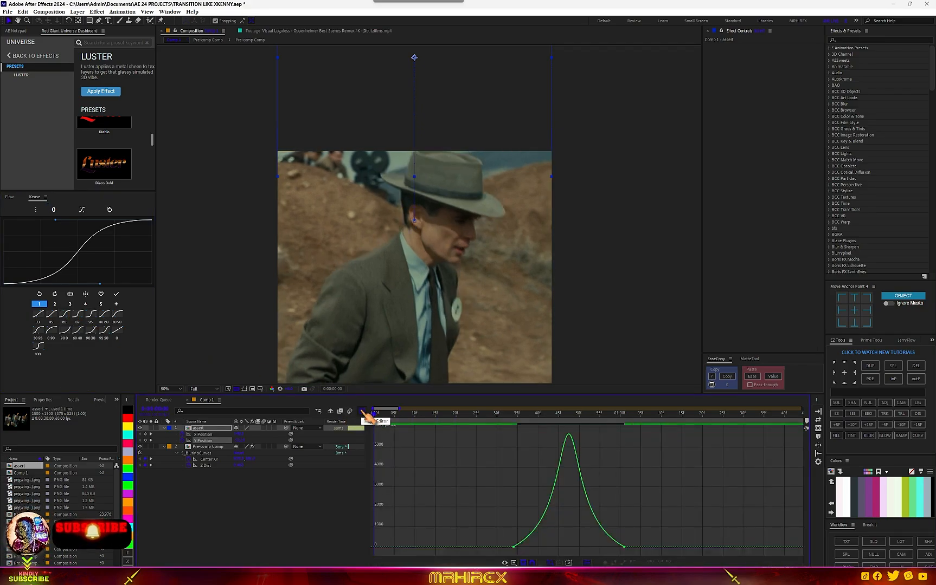
click(362, 412)
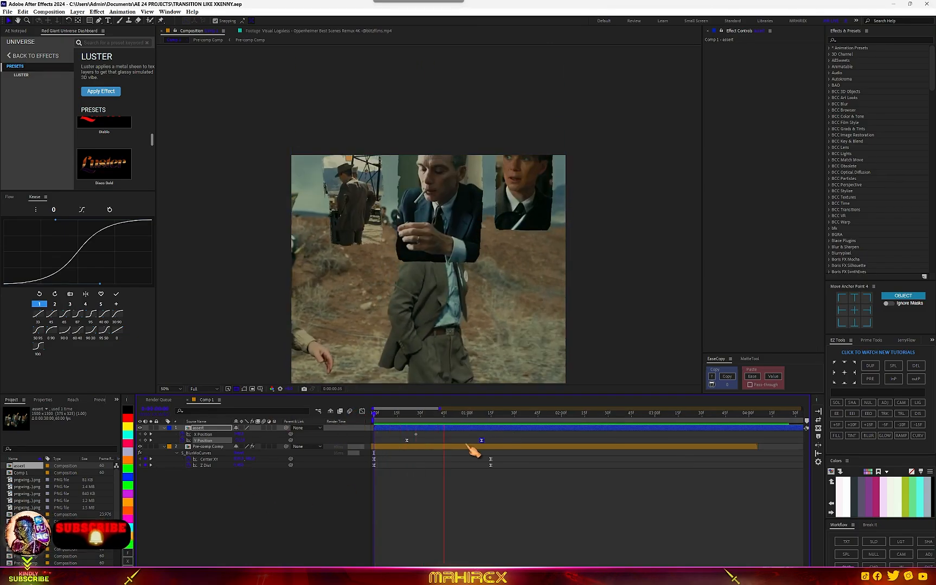
Set the preview resolution to Quarter and play the photo drop from the start of Comp 1
key(space)
click(213, 390)
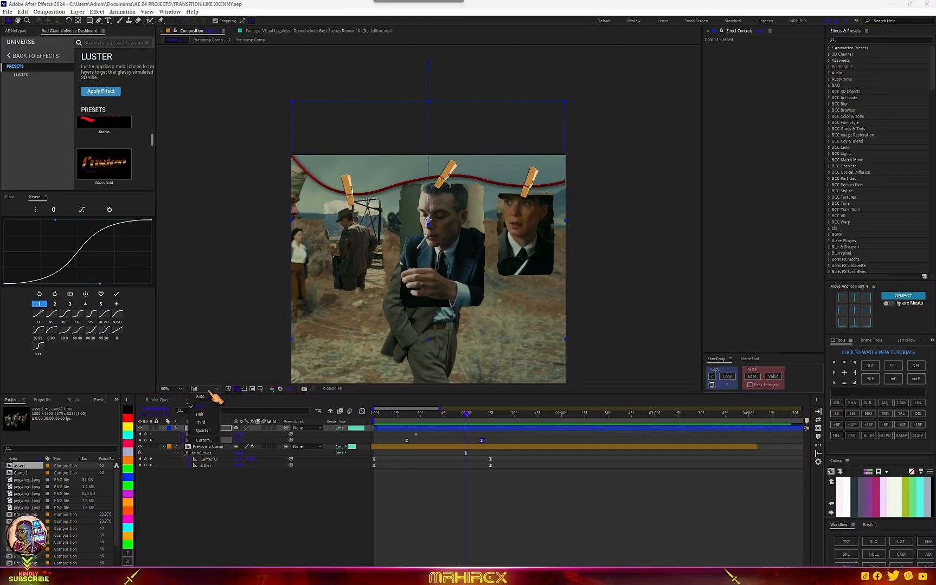
click(203, 431)
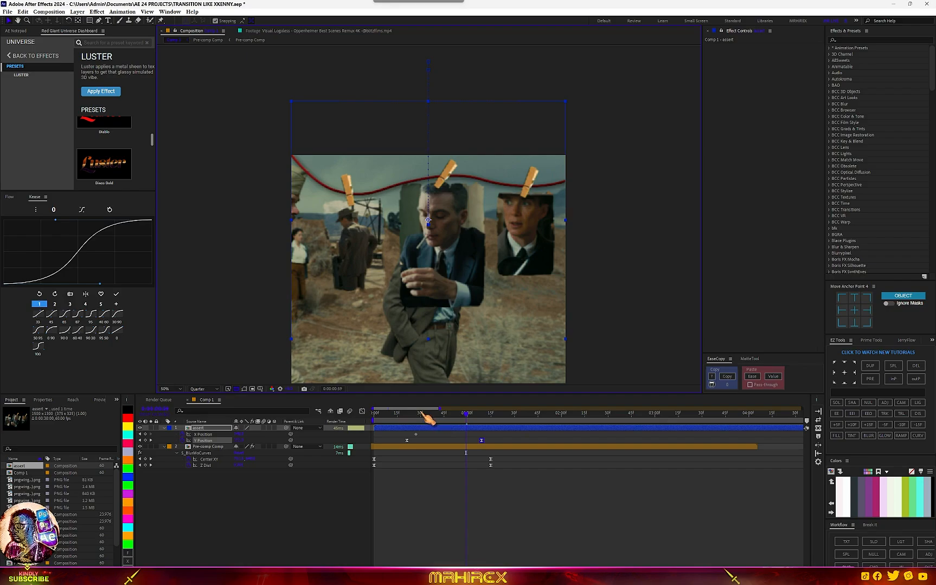
key(Home)
key(space)
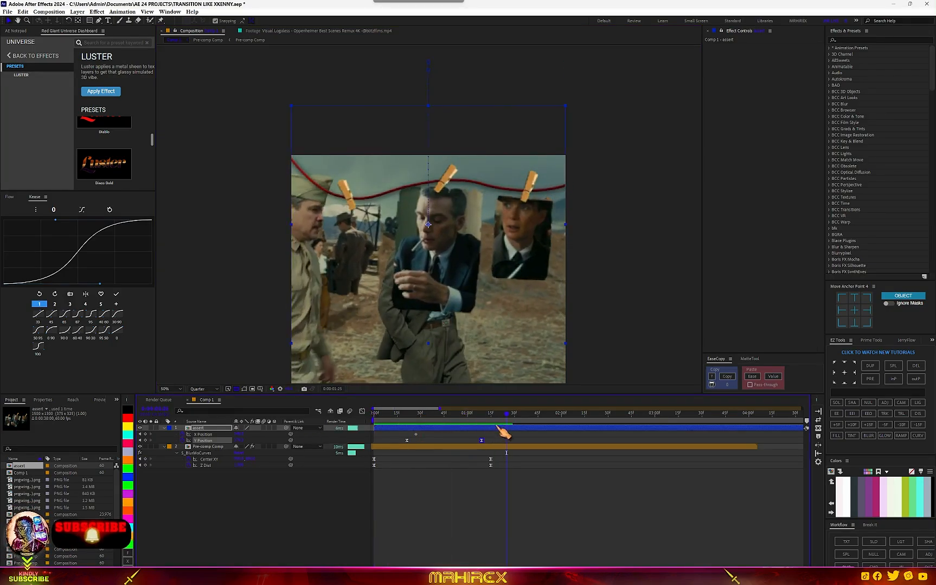
key(space)
key(space)
key(space)
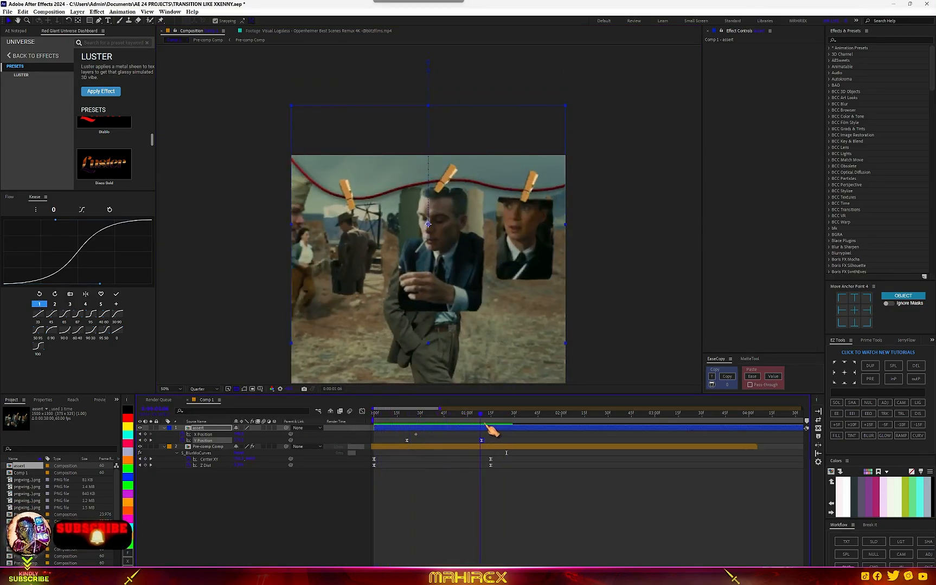
Scrub through the photo drop to 0:00:01:19 and set the preview resolution to Full
drag(405, 423, 507, 417)
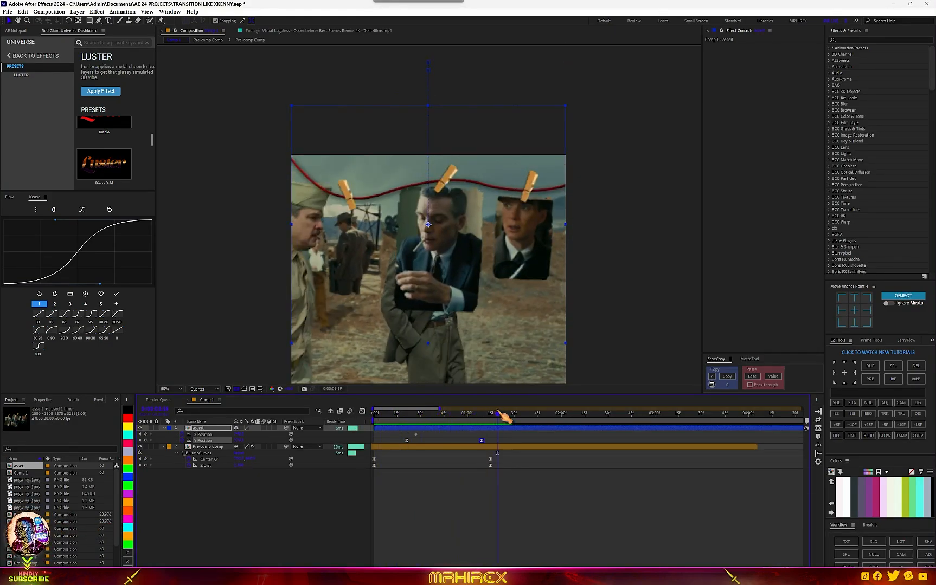
click(204, 390)
click(202, 413)
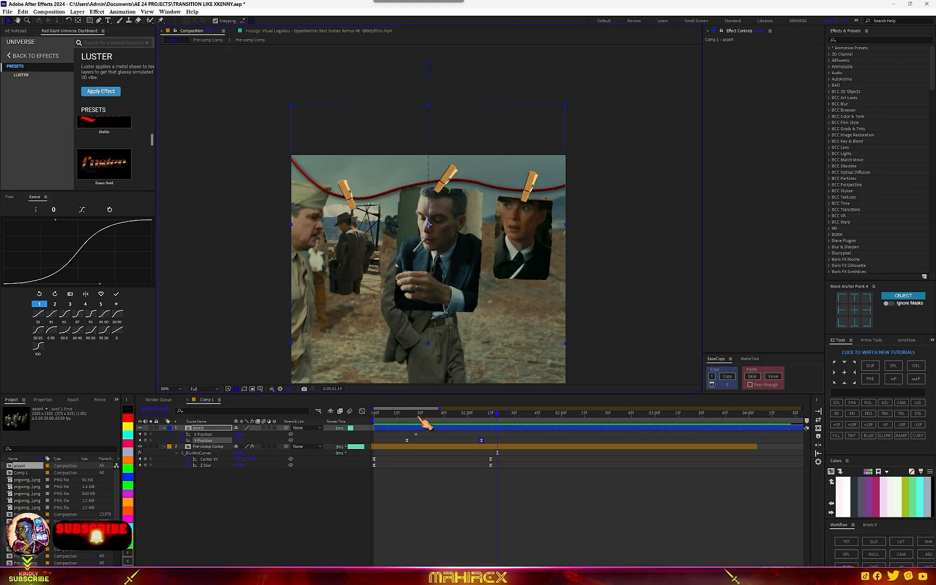
Apply the Shadow Studio 3 effect to the assert layer, checking it at 0:00:00:57
drag(419, 418, 467, 428)
click(440, 428)
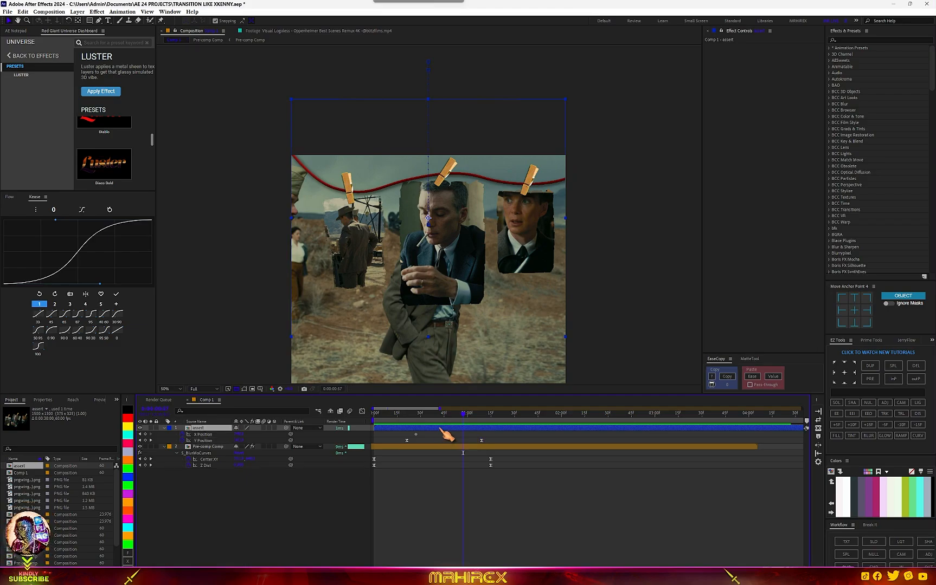
key(ctrl+space)
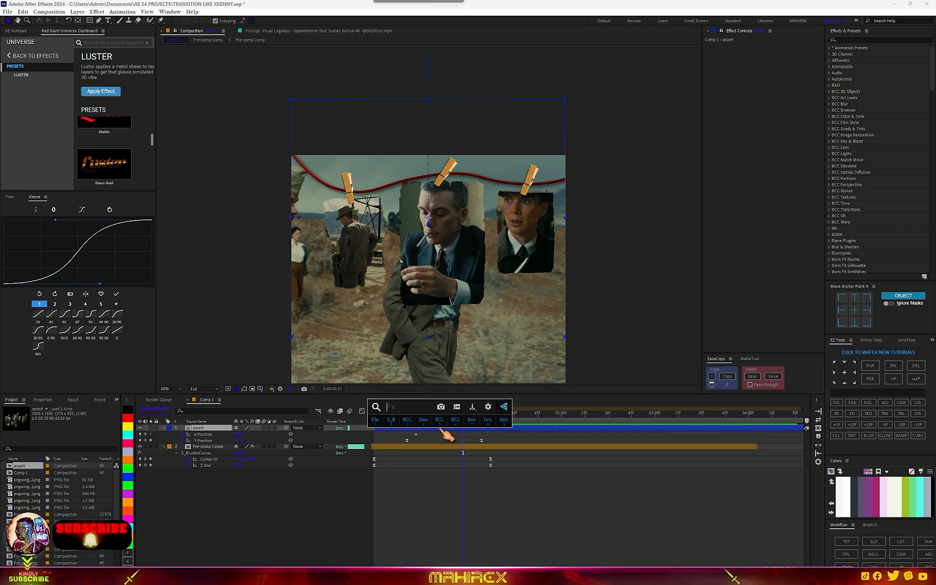
text(sha)
click(441, 440)
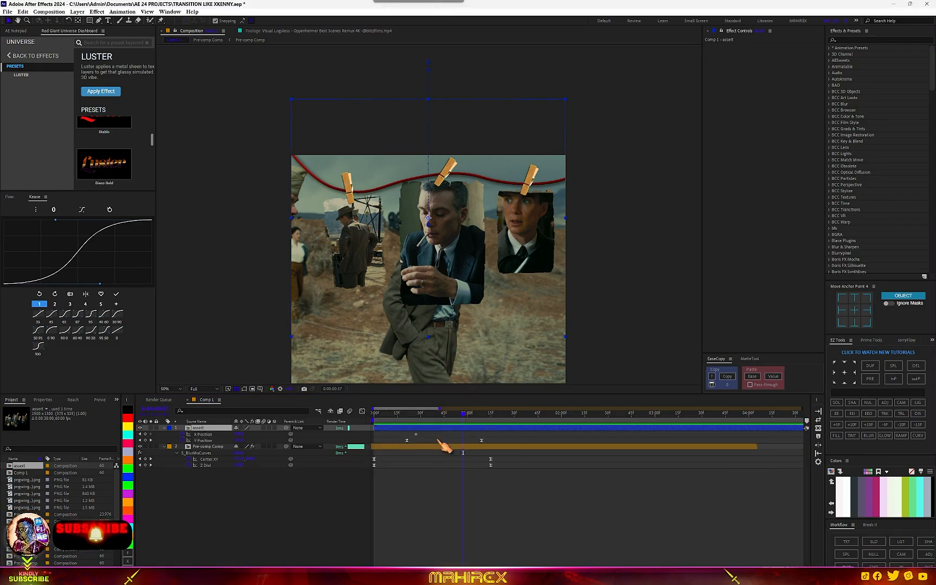
Add the Deep Glow 2 effect to the assert layer and set its Tint Mode to Duocolor
click(741, 286)
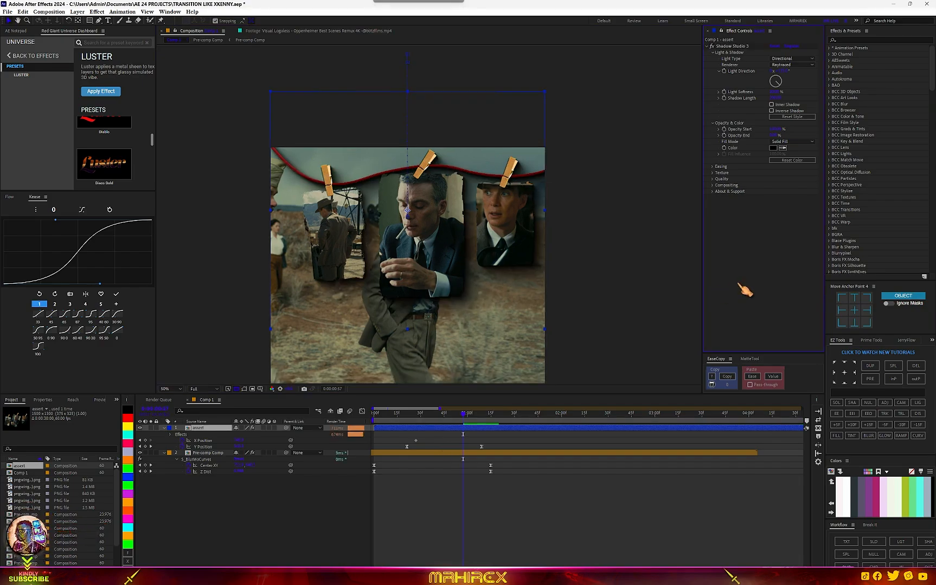
key(ctrl+space)
text(deep)
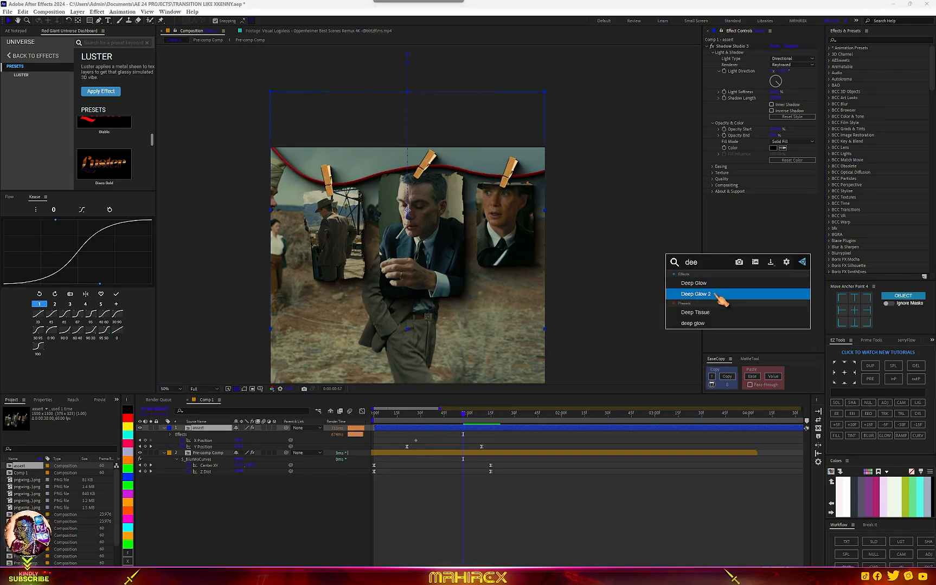
click(714, 294)
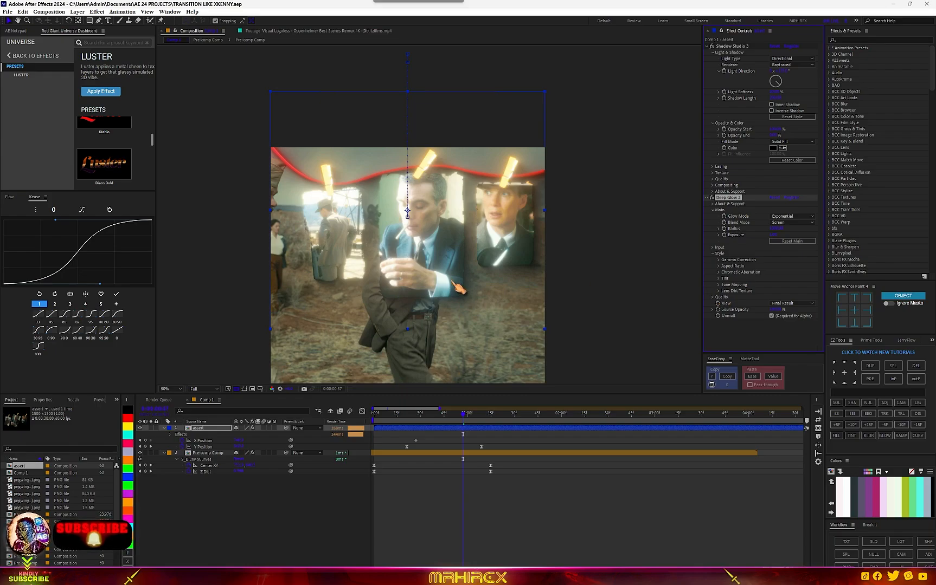
click(719, 278)
click(780, 285)
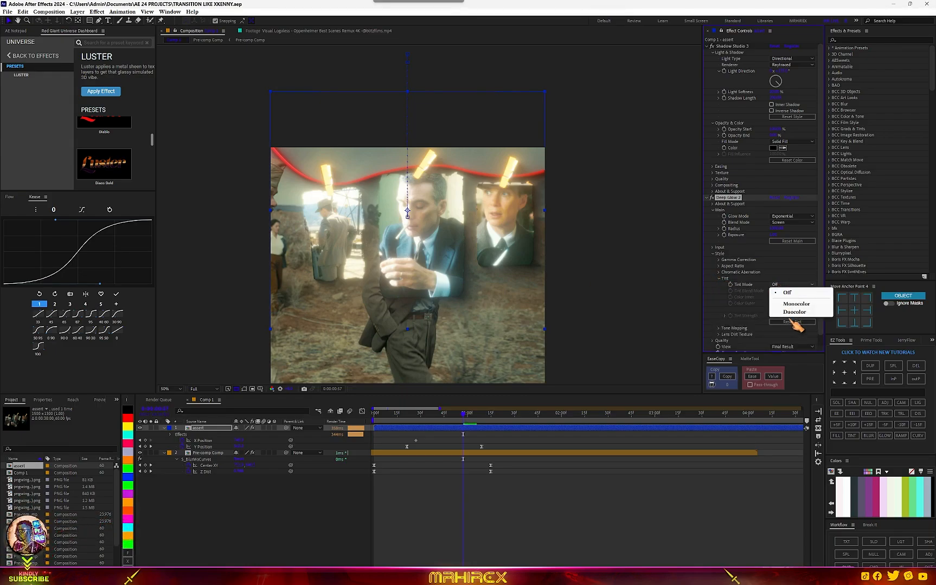
click(781, 312)
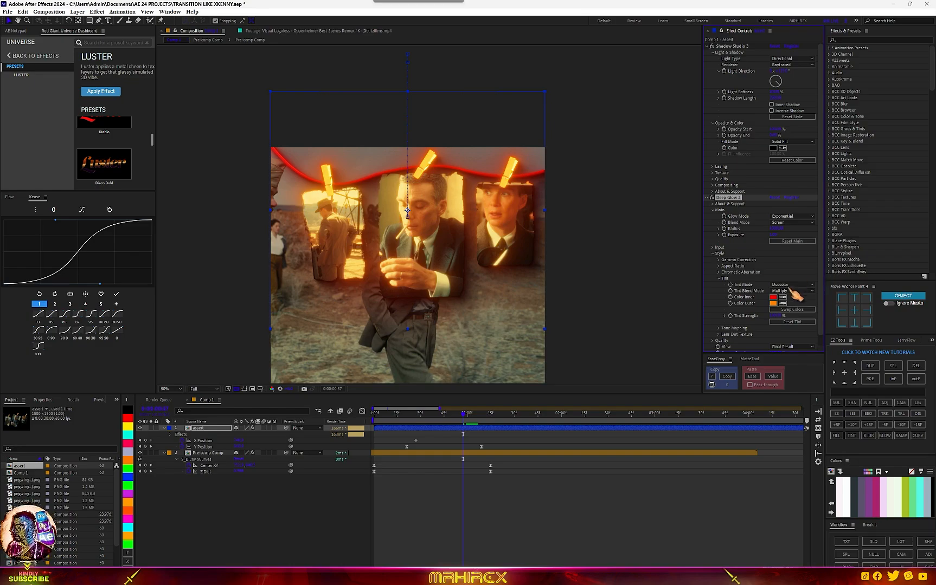
Change Deep Glow 2's outer tint color to a very dark red, 240101
click(775, 304)
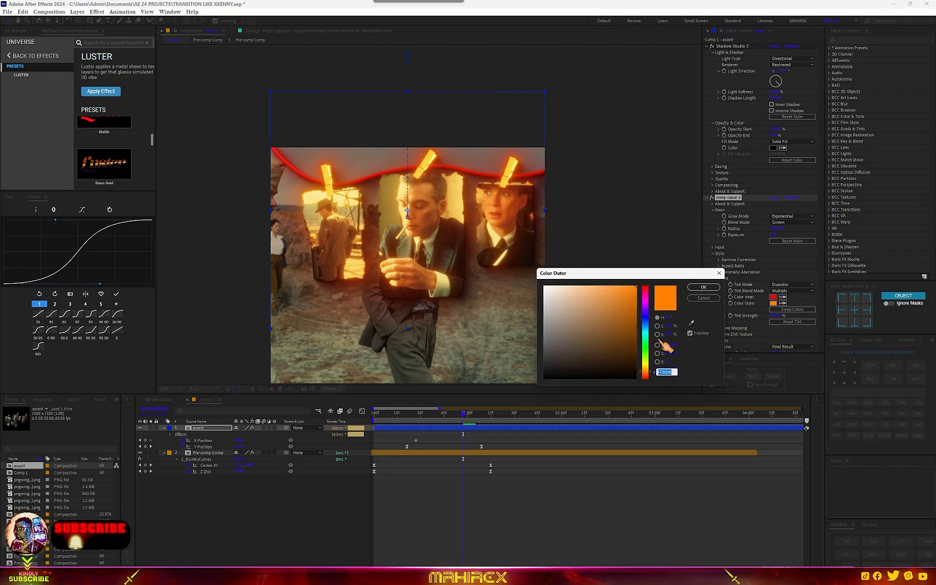
drag(646, 306, 647, 252)
drag(627, 354, 633, 366)
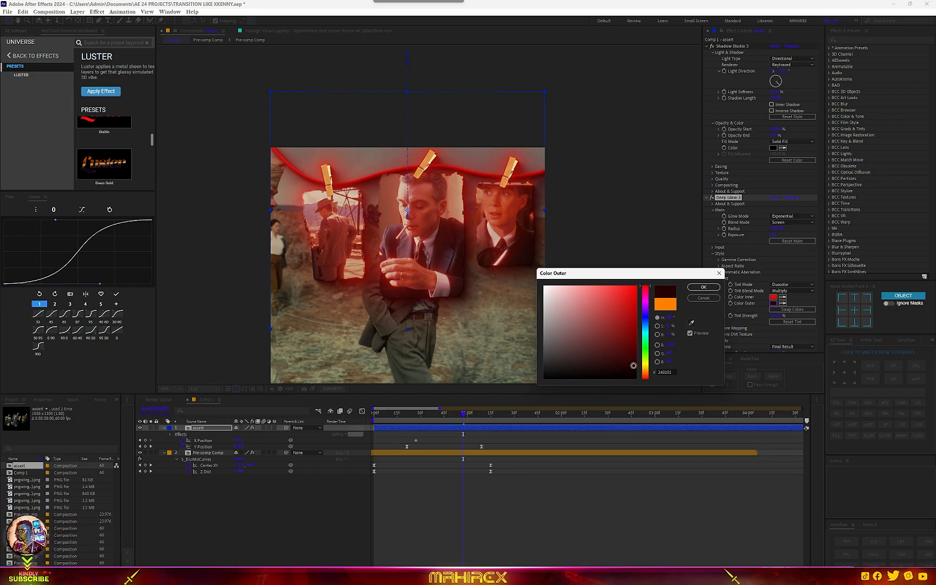
click(710, 289)
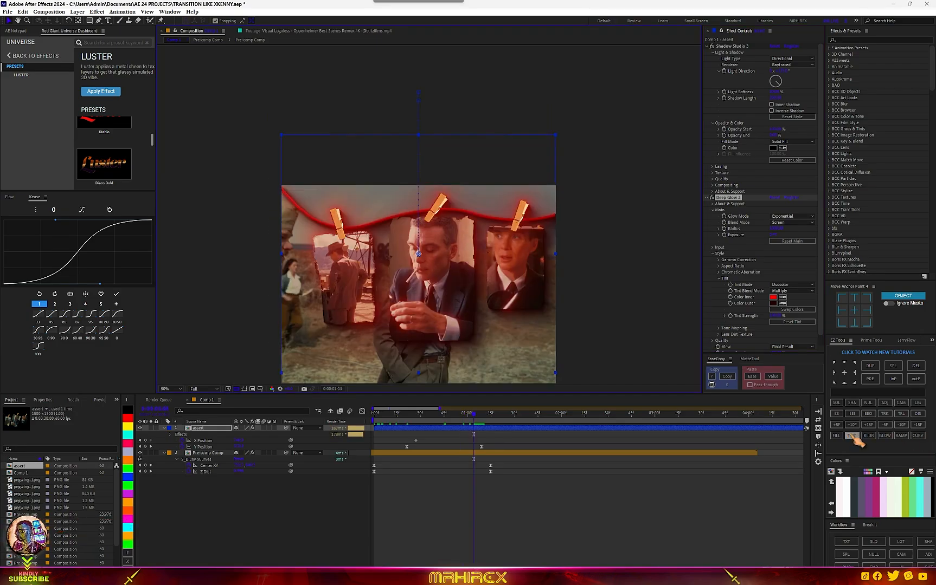
Add an adjustment layer above the assert layer and apply the Optical Flares effect to it
click(884, 402)
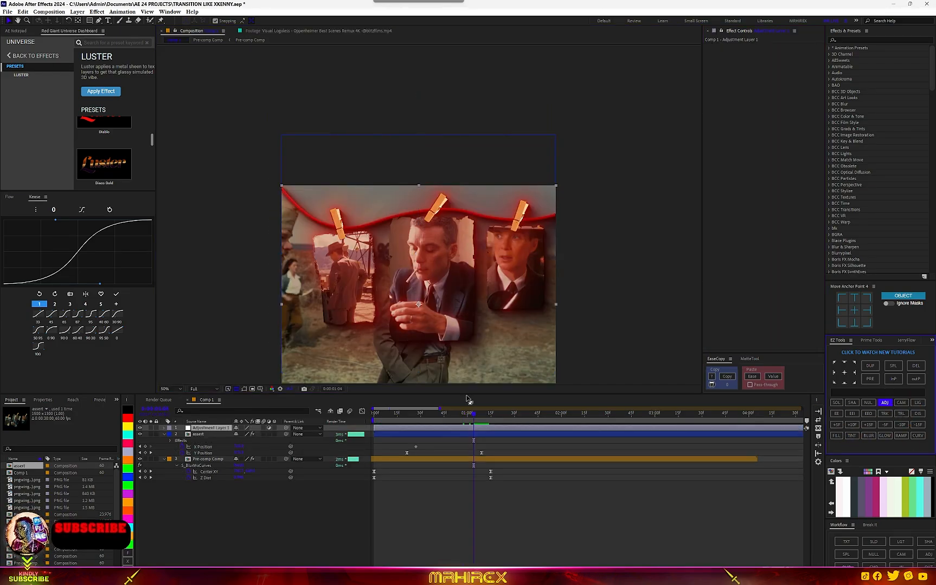
key(ctrl+space)
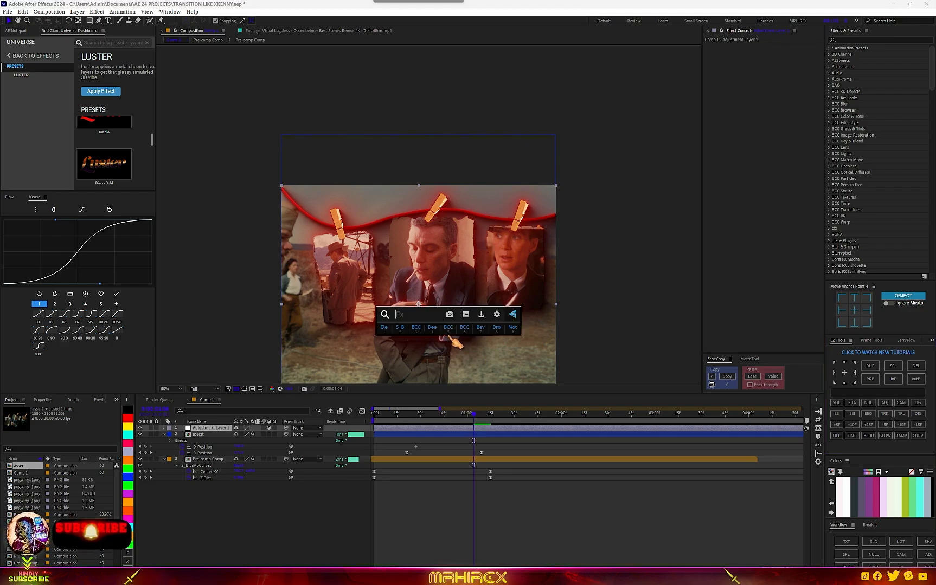
text(flare)
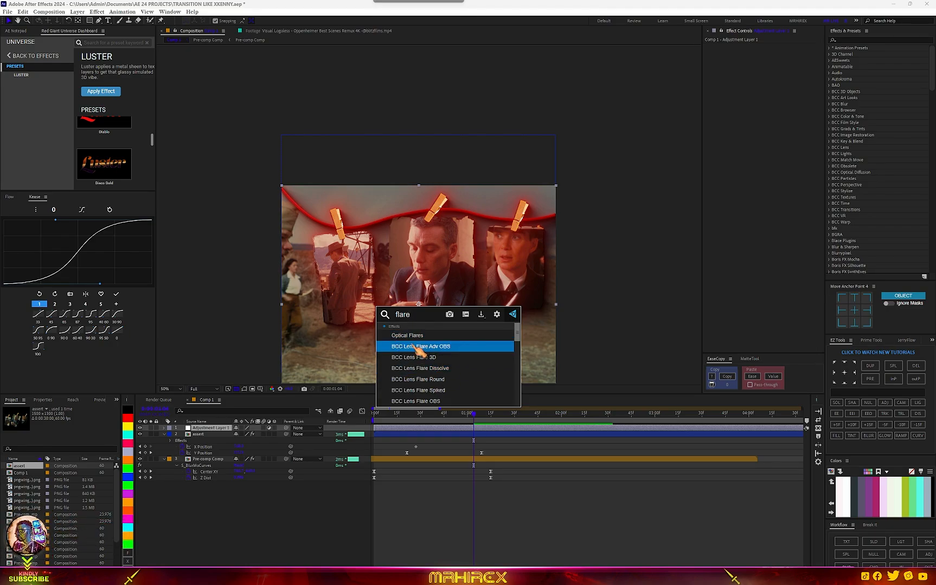
key(Up)
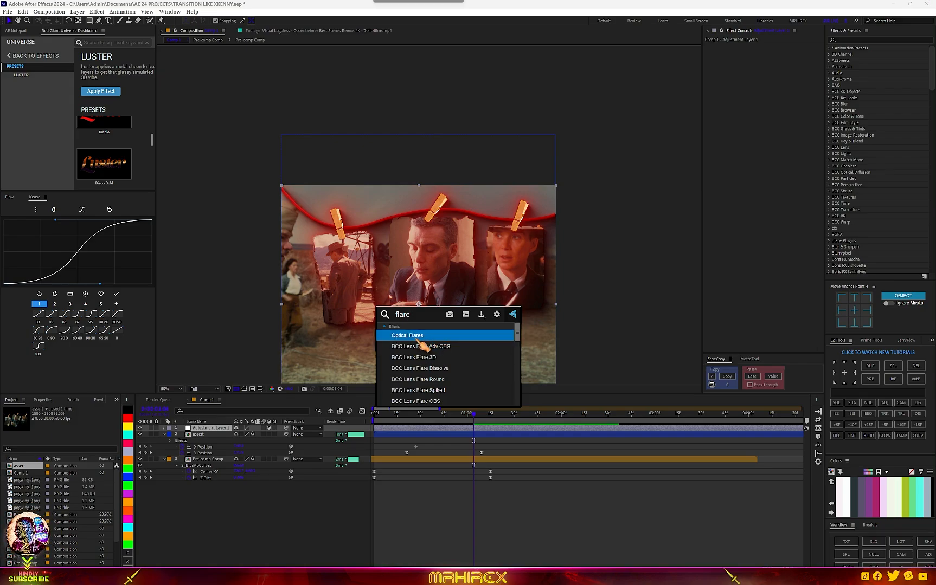
key(Return)
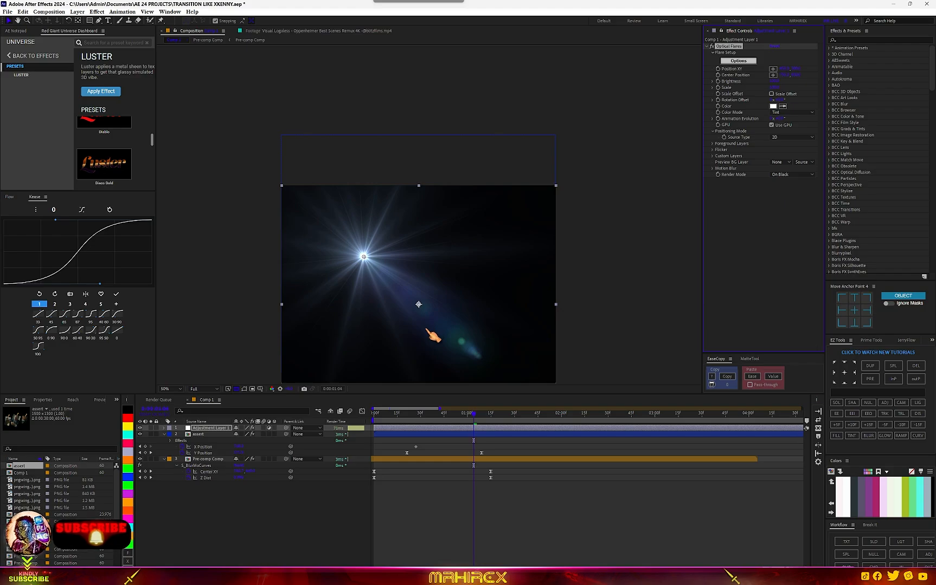
Set the Optical Flares Render Mode to Over Original
drag(424, 324, 439, 213)
scroll(440, 213, up, 2)
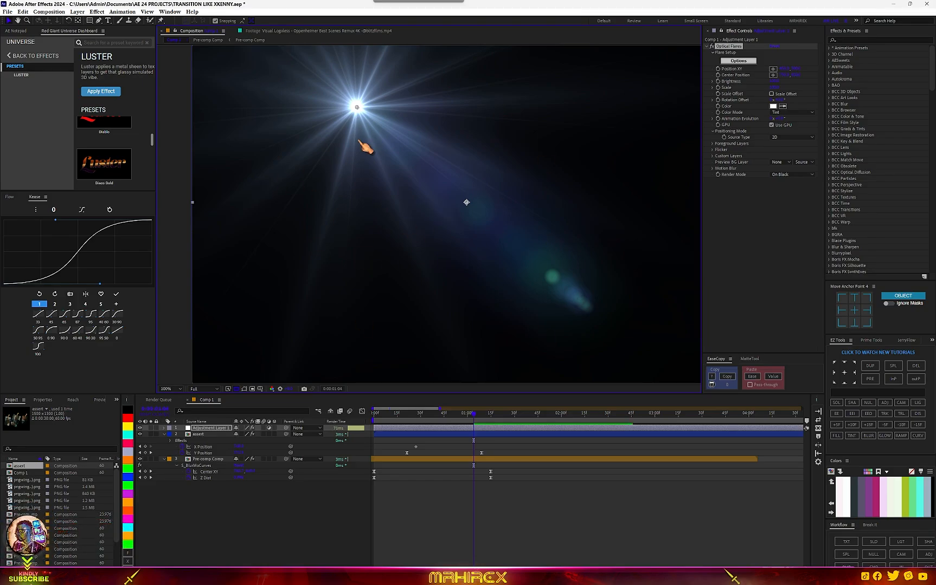
drag(405, 170, 419, 203)
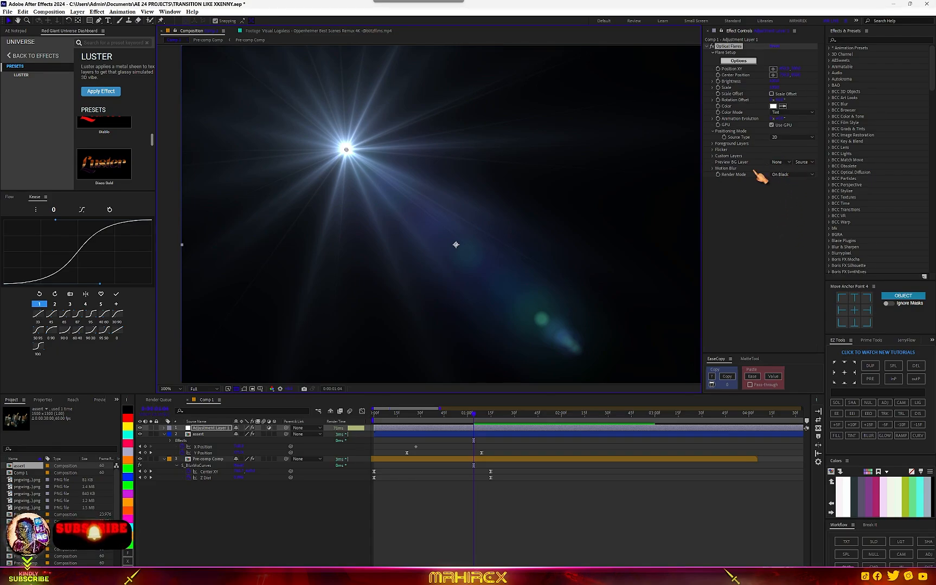
click(792, 174)
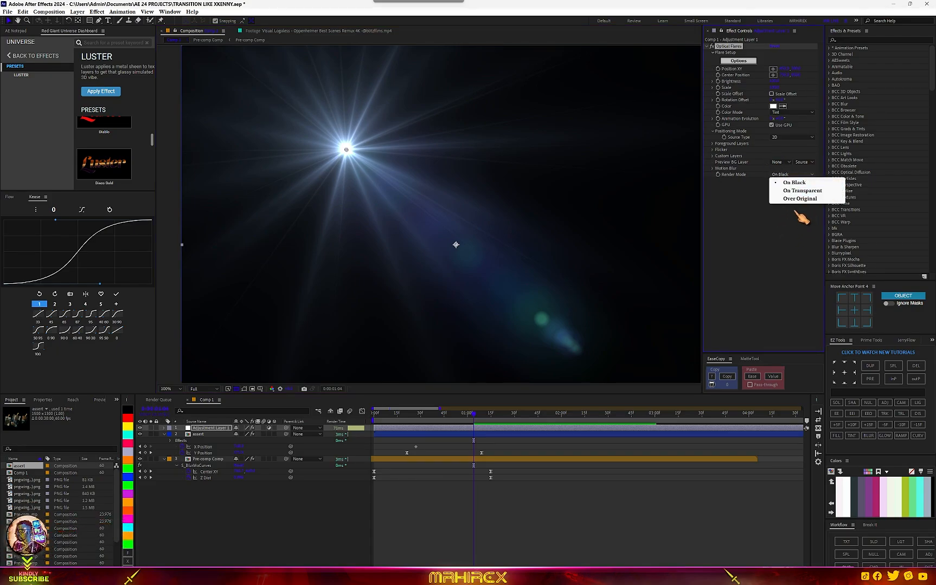
click(800, 199)
Move the flare's position from the first photo onto the face in the right-hand photo
scroll(491, 271, down, 4)
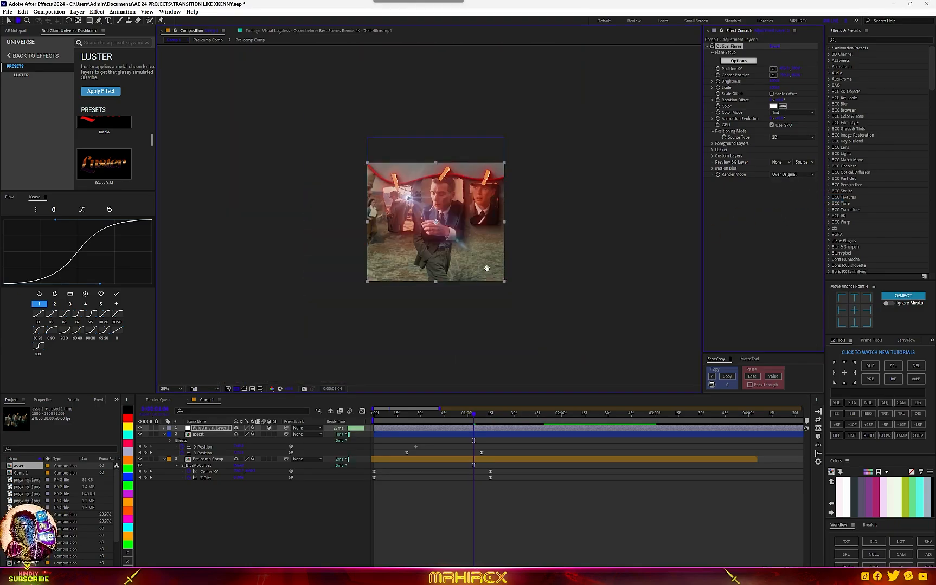
scroll(458, 221, up, 2)
key(v)
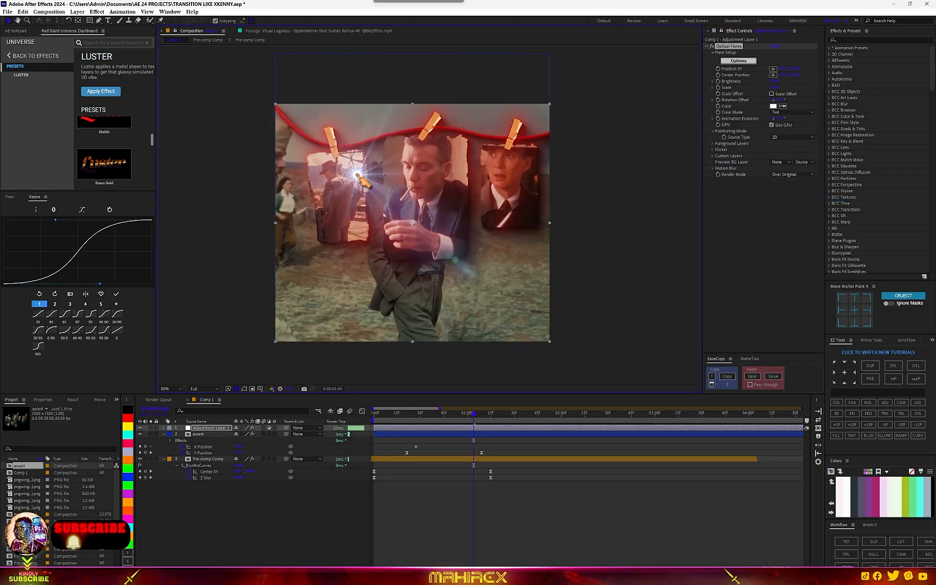
drag(358, 175, 509, 171)
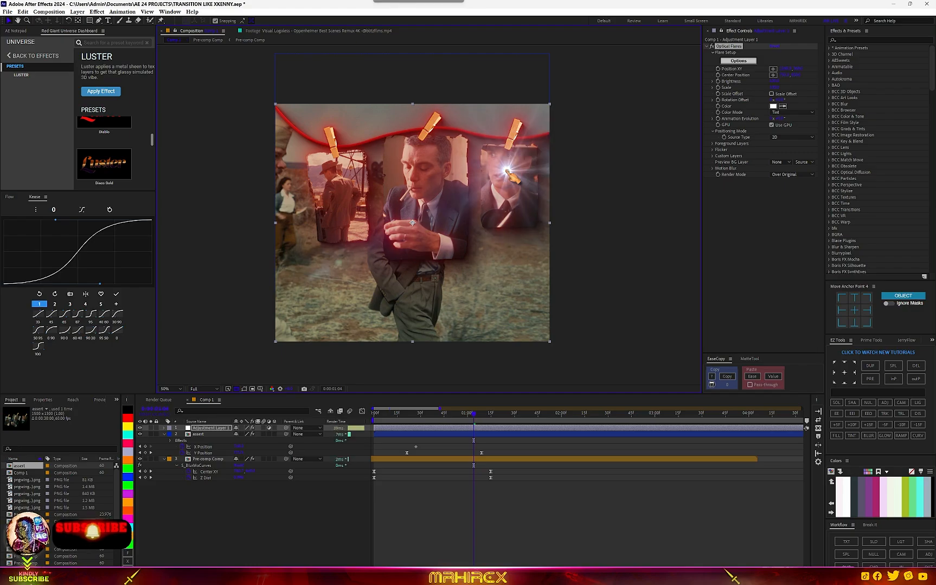
scroll(511, 177, up, 2)
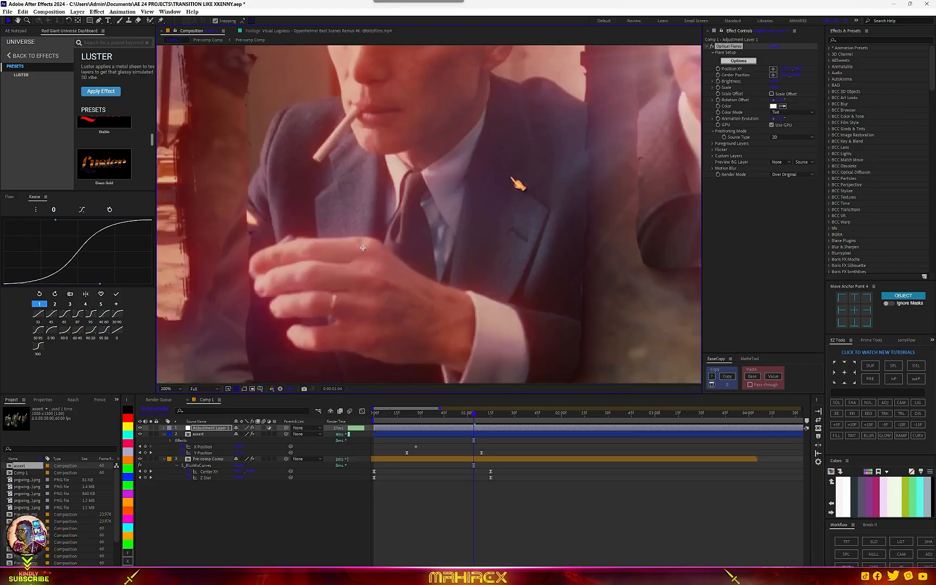
drag(512, 208, 389, 295)
drag(602, 146, 473, 214)
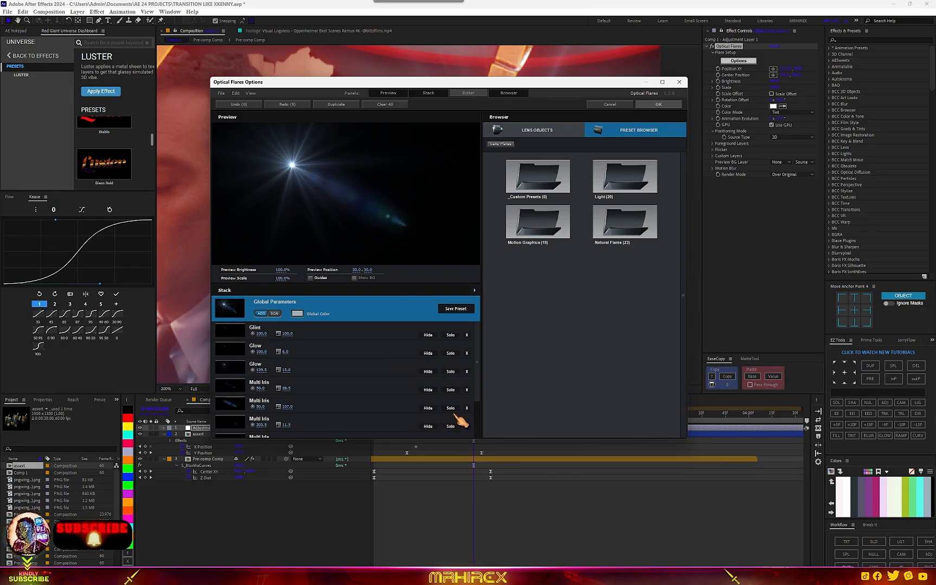
In the Optical Flares options, hide the first Glow and all Multi Iris elements, keep the Spike Ball, and apply the changes
click(428, 408)
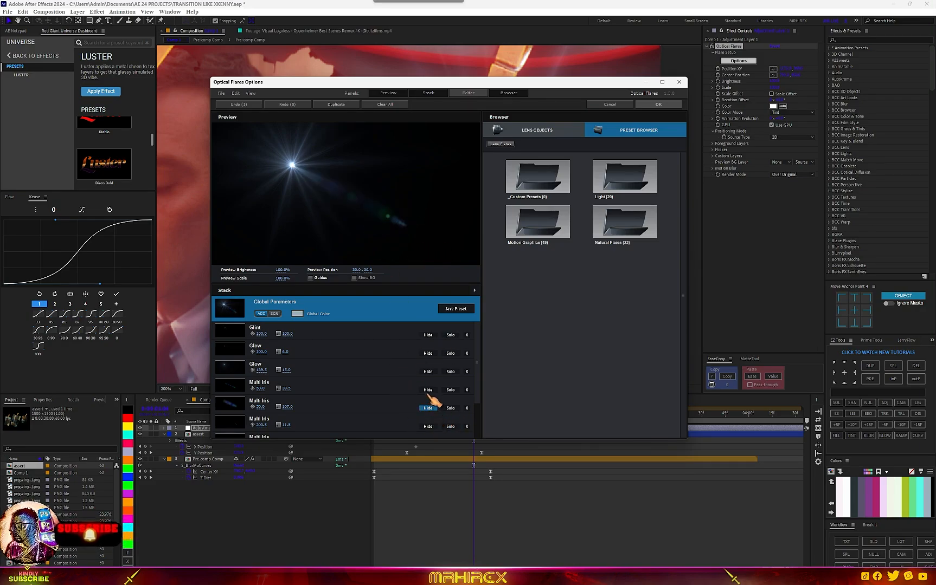
click(427, 372)
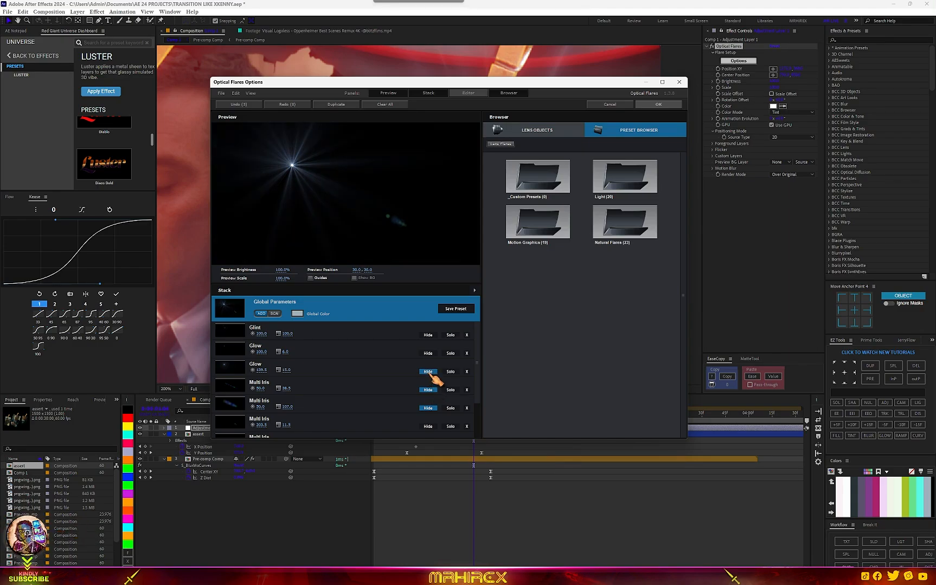
click(428, 372)
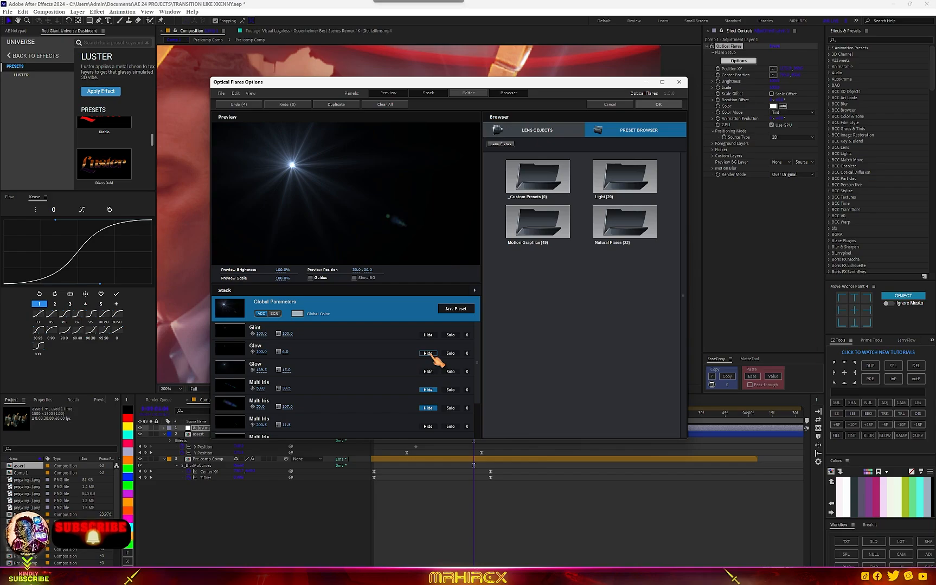
scroll(438, 393, down, 1)
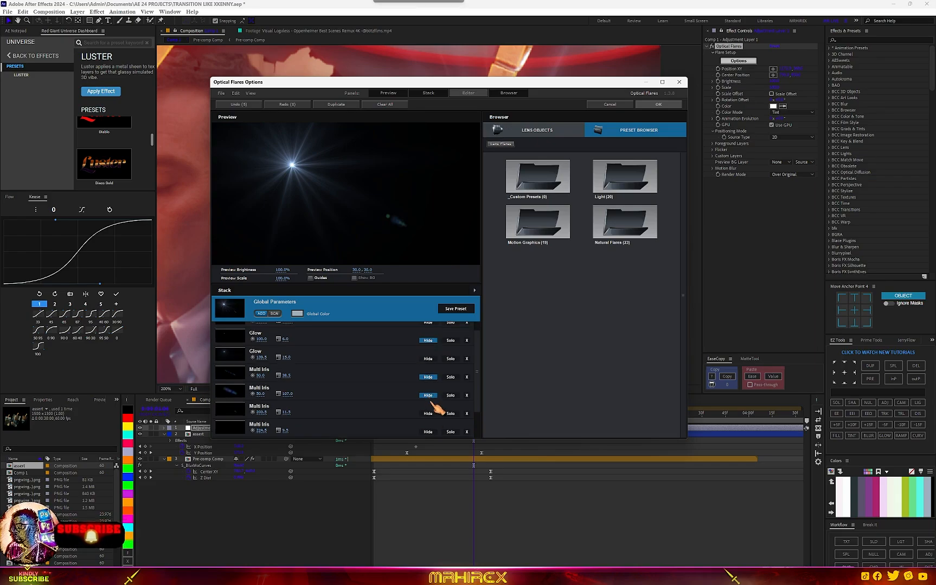
scroll(438, 416, down, 2)
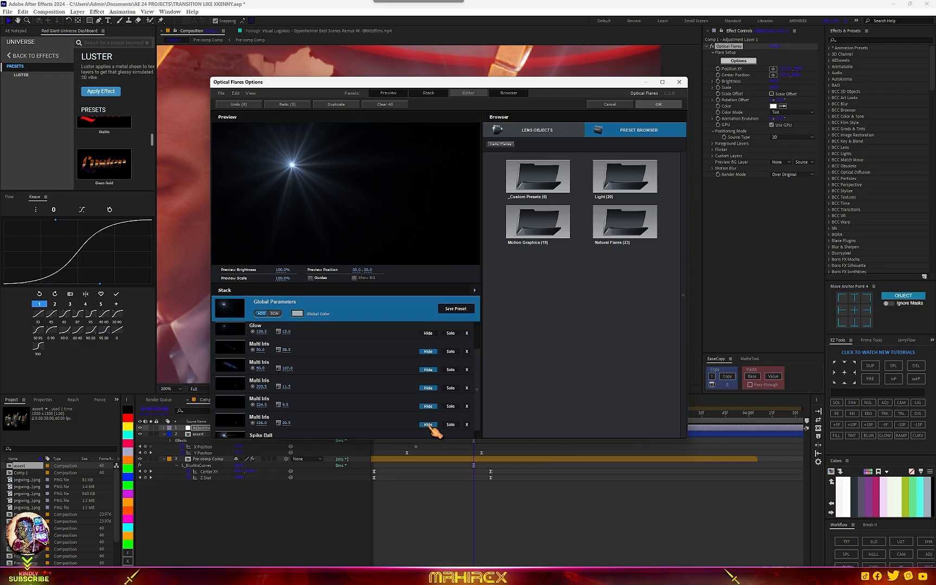
scroll(435, 432, down, 1)
click(429, 433)
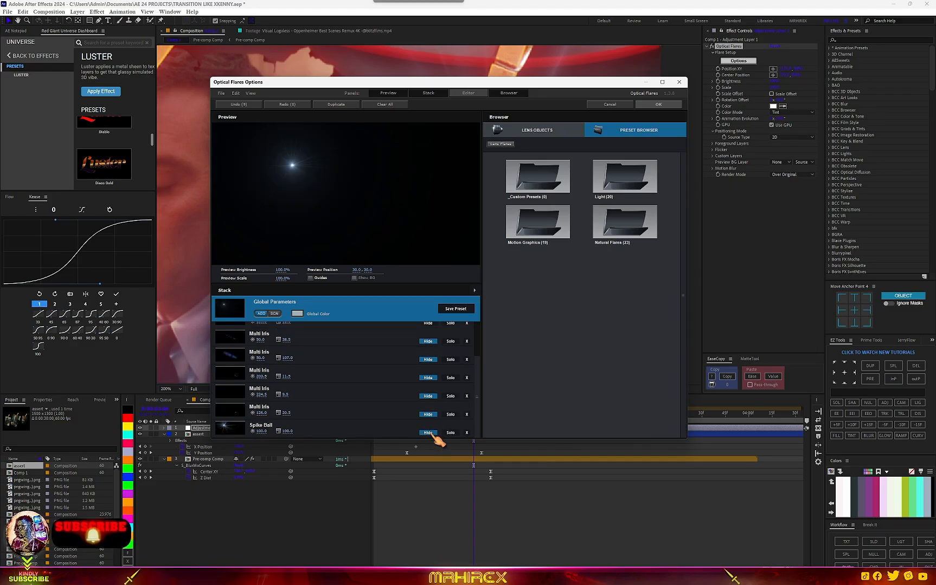
click(430, 433)
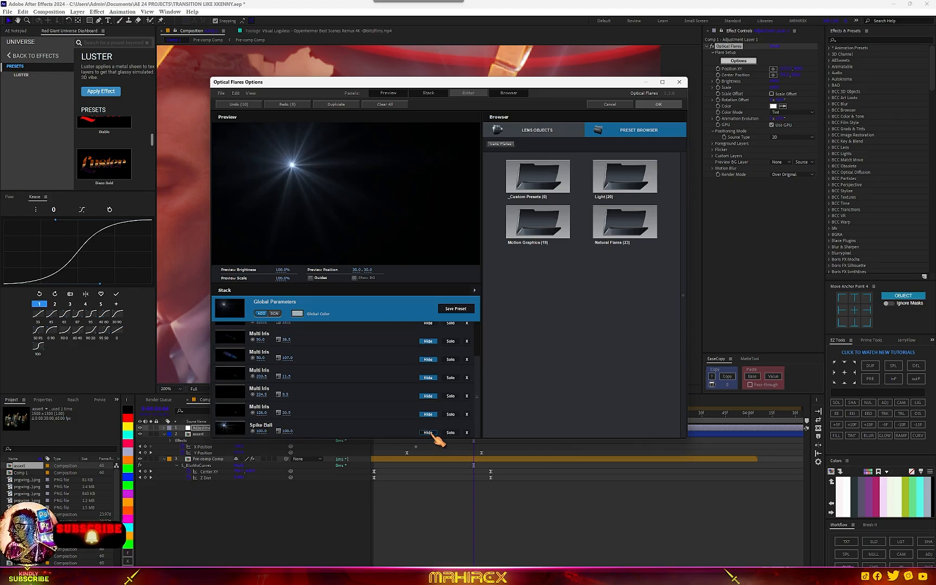
click(430, 433)
click(430, 433)
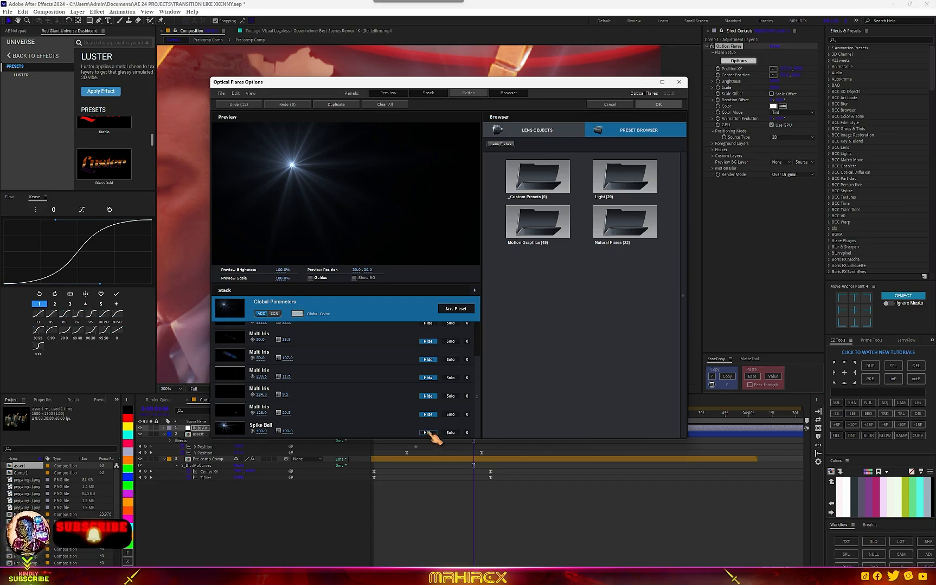
click(660, 105)
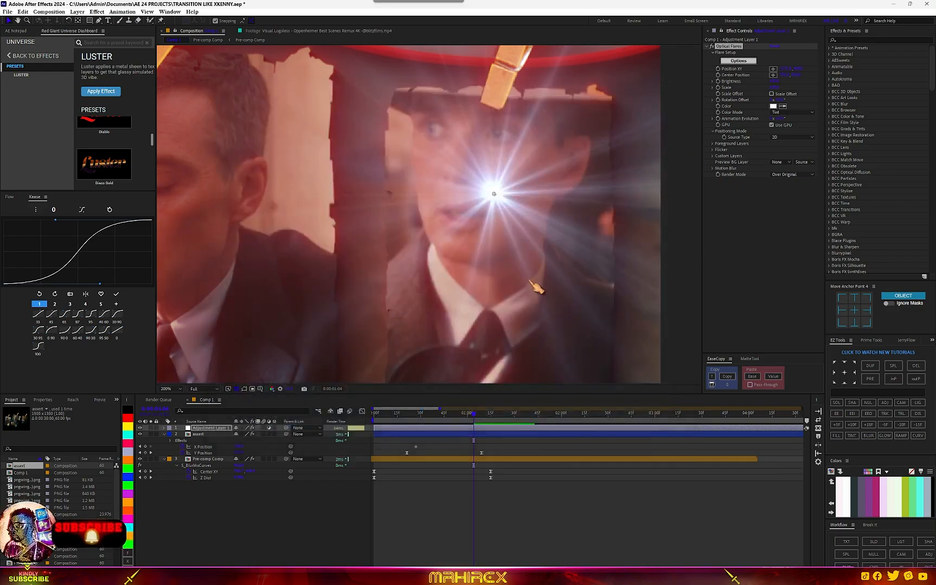
Set the Optical Flares color to orange at 0:00:00:54
drag(395, 414, 457, 422)
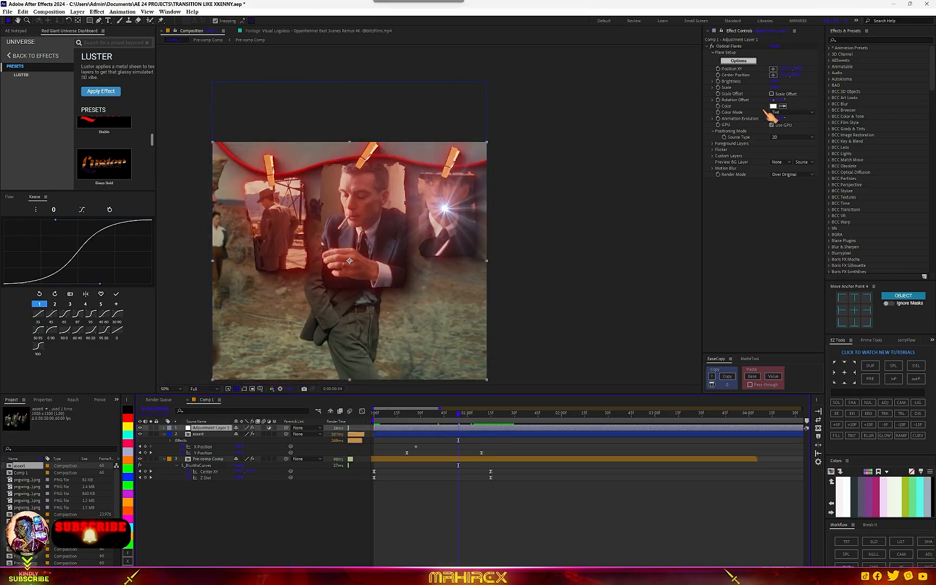
click(773, 107)
click(629, 294)
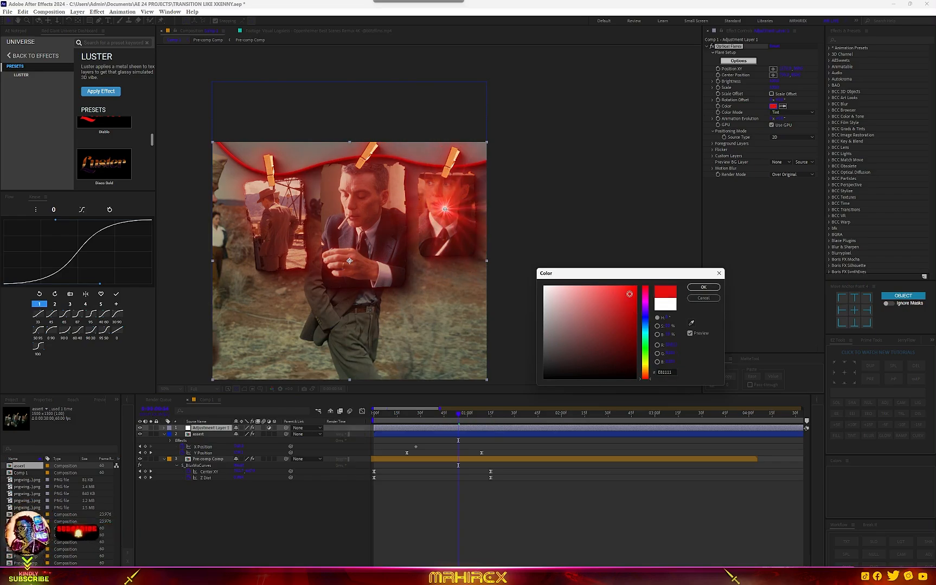
drag(648, 333, 650, 377)
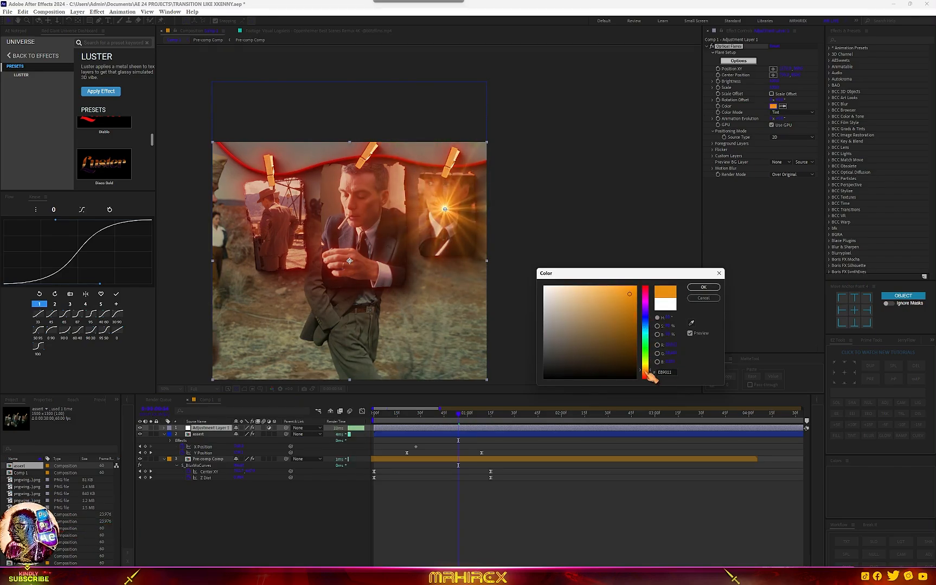
click(703, 287)
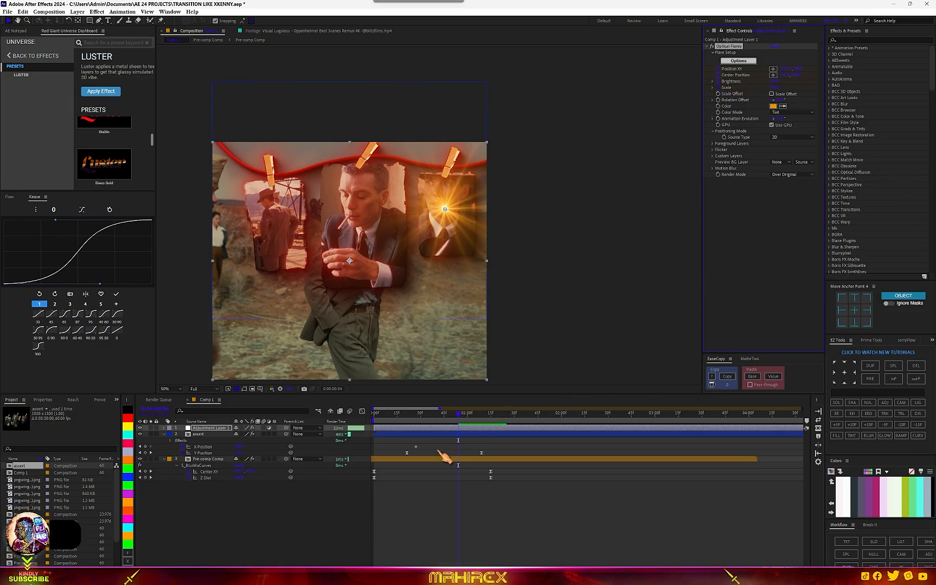
Move the flare's Position, Center Position, Brightness and Scale keyframes to 0:00:00:47 and add a second set at 0:00:00:58
key(u)
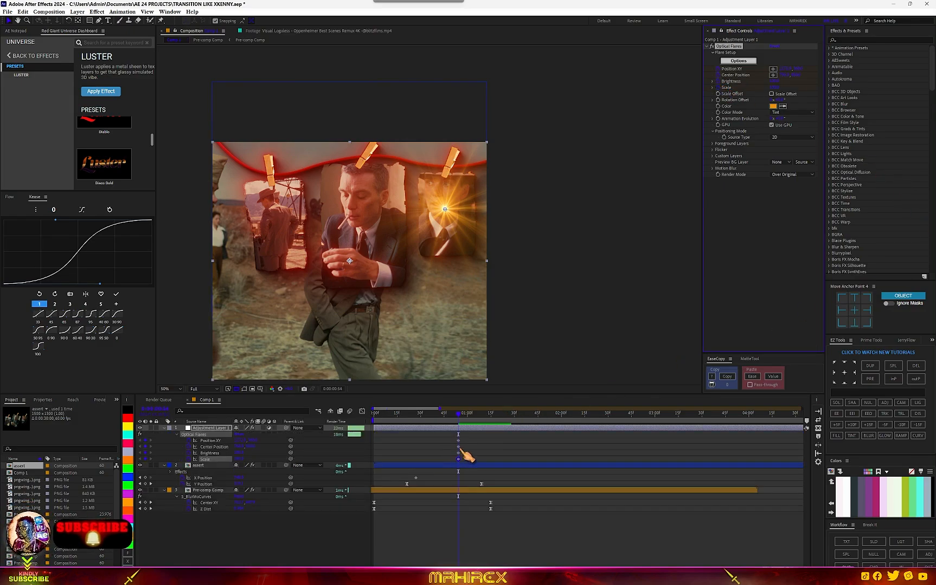
drag(479, 439, 453, 467)
click(464, 413)
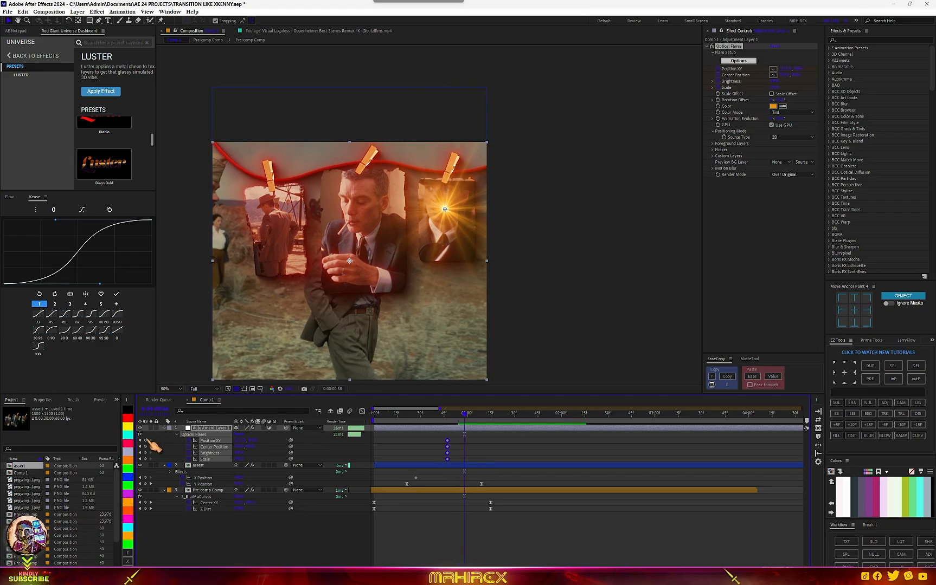
key(ctrl+v)
Keyframe the flare's Brightness and Scale to grow from invisible at 0:00:00:47 to a full white-out at 0:00:00:58
click(447, 414)
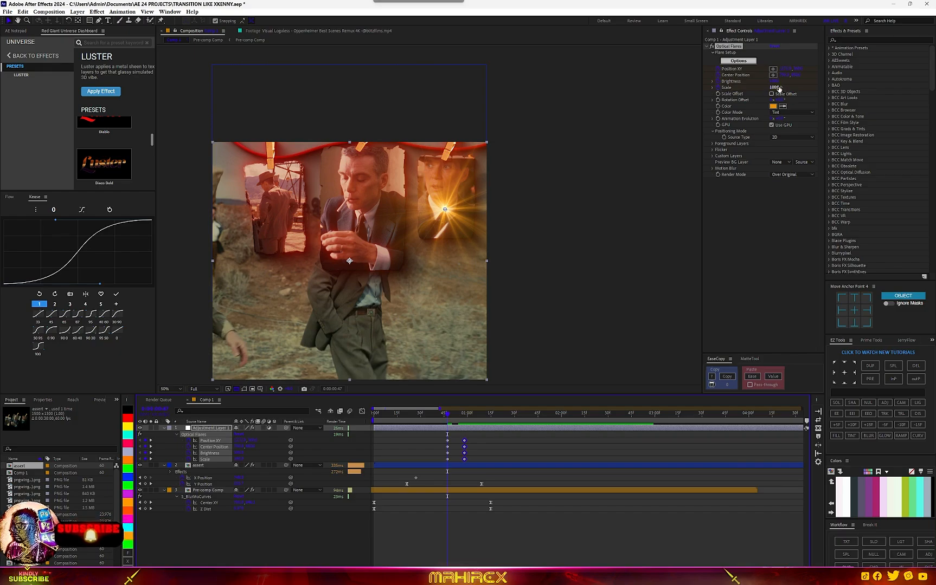
drag(773, 88, 769, 88)
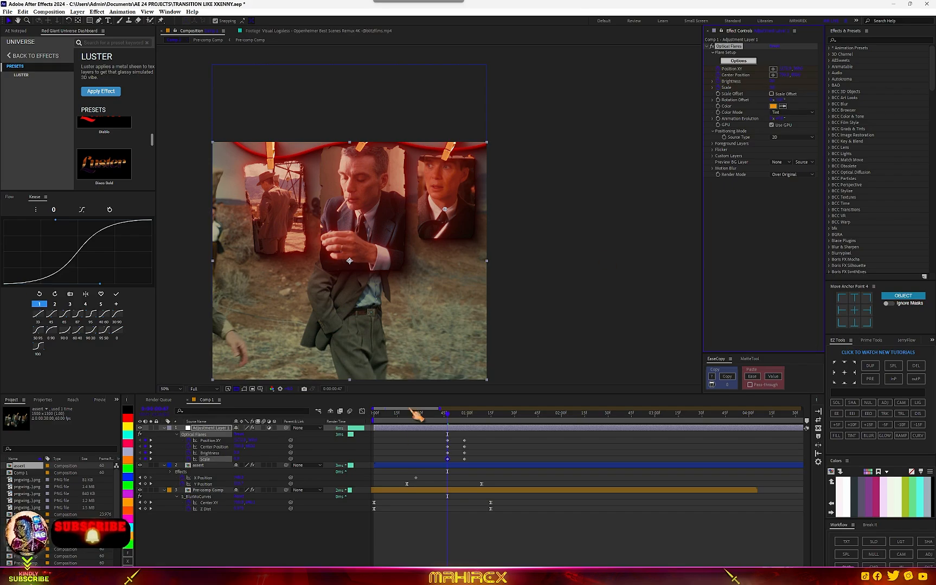
drag(450, 413, 468, 415)
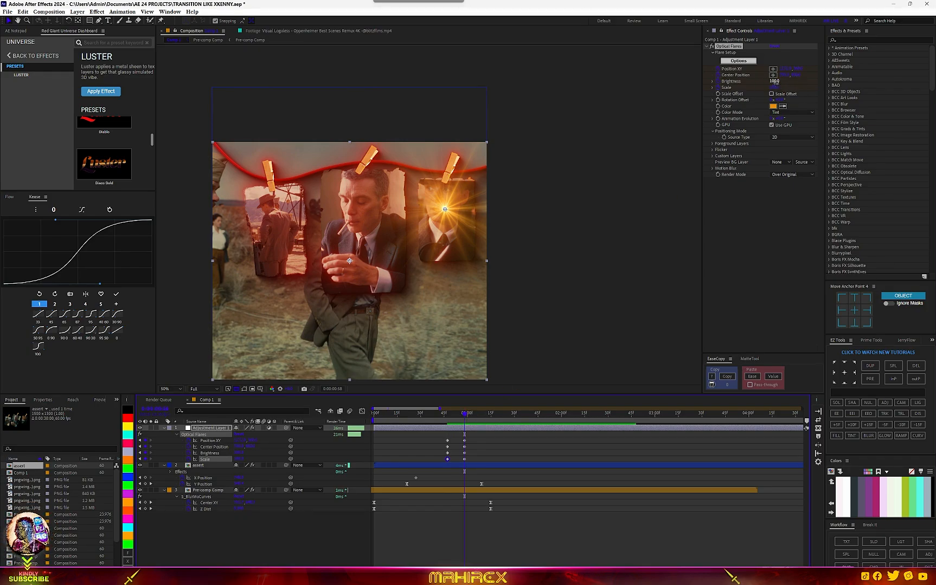
drag(774, 81, 795, 83)
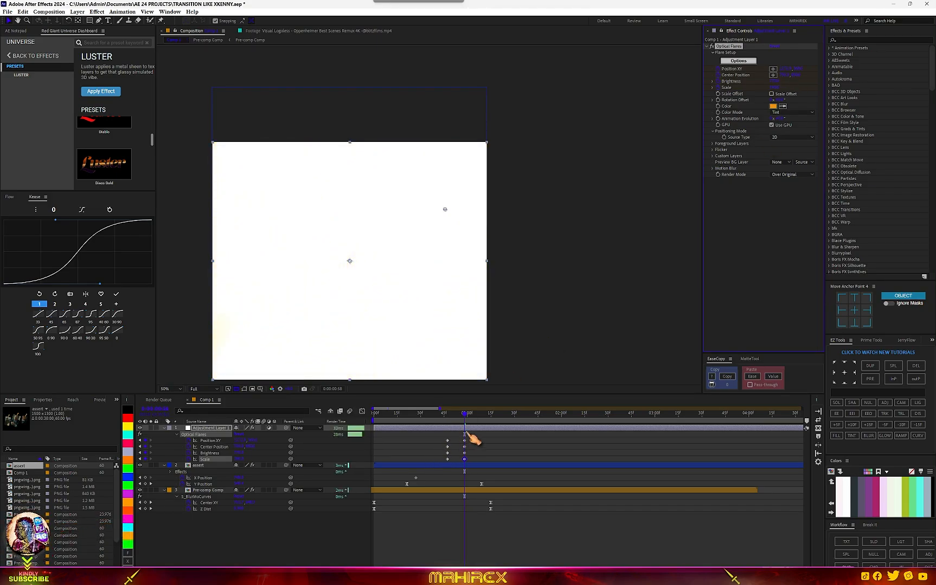
Add eased end keyframes at 0:00:01:16 that move the flare beyond the frame's left edge and reduce its Brightness and Scale until invisible
drag(464, 414, 497, 420)
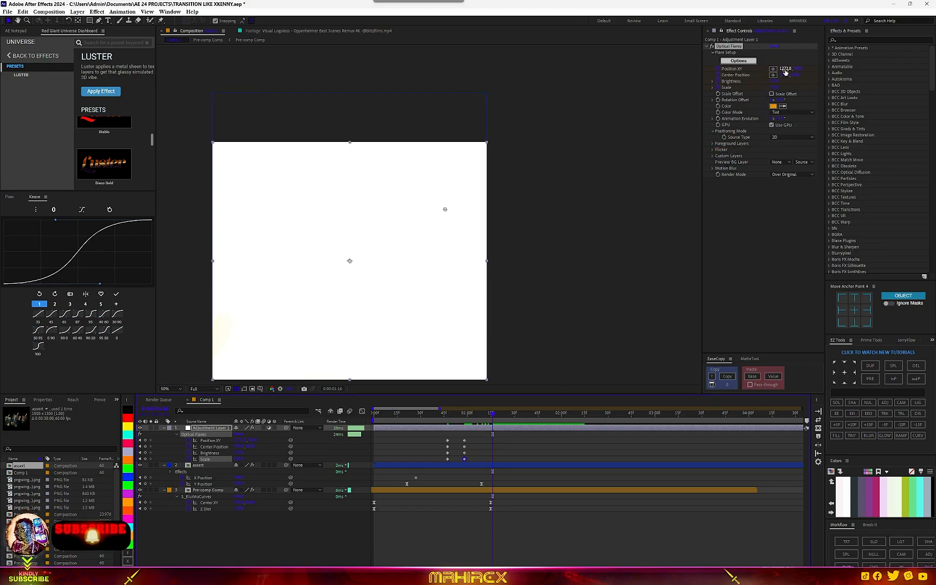
drag(785, 71, 373, 167)
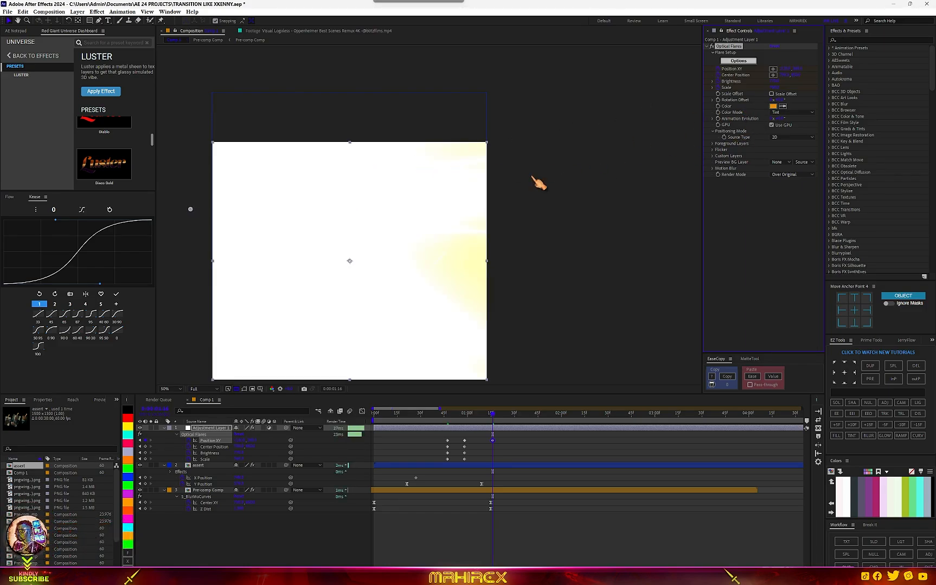
drag(201, 293, 430, 276)
drag(419, 192, 327, 232)
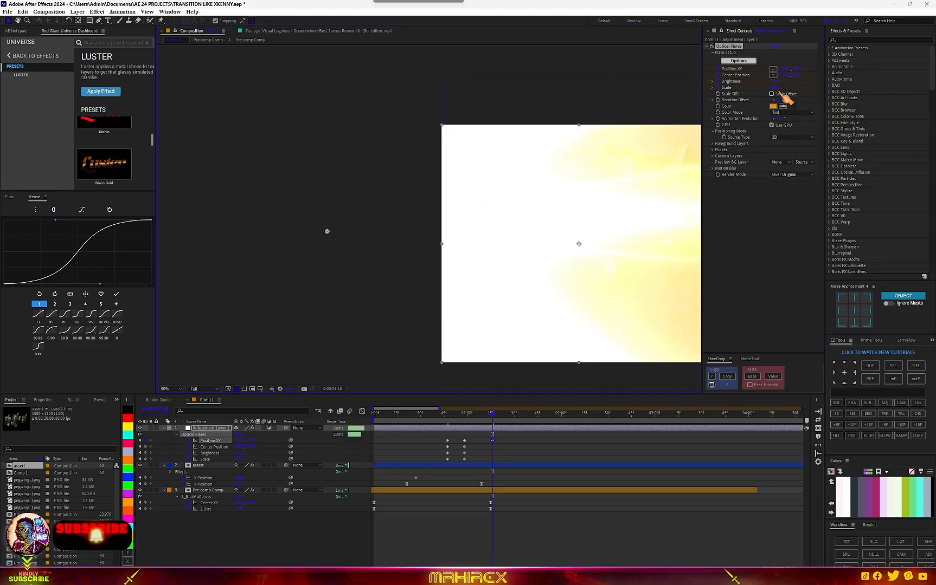
mouse_move(779, 87)
mouse_down()
mouse_move(754, 90)
mouse_move(767, 82)
mouse_up()
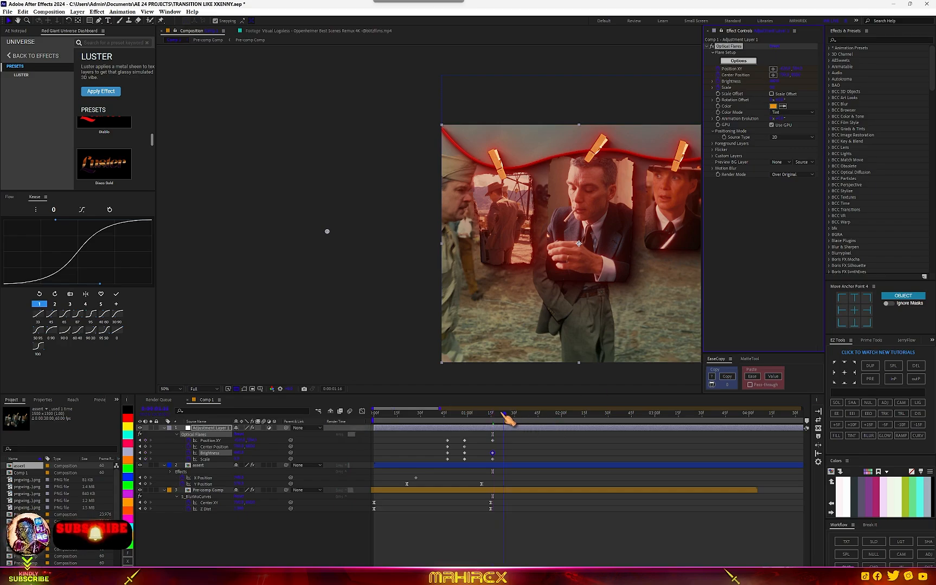
mouse_move(506, 418)
mouse_down()
mouse_move(423, 438)
mouse_move(381, 437)
mouse_move(498, 435)
mouse_up()
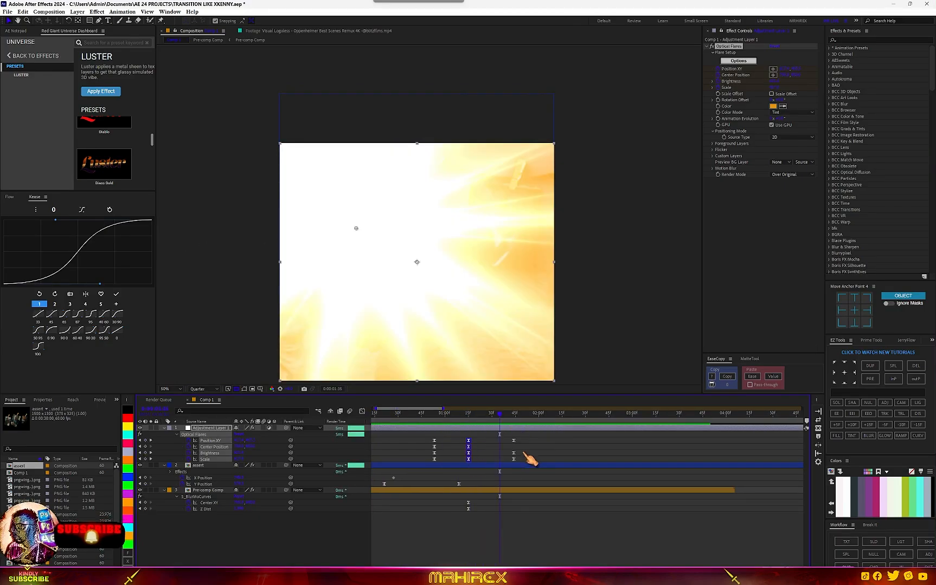
Pick another shot from the Oppenheimer footage and add it to Comp 1 directly below the adjustment layer
click(260, 31)
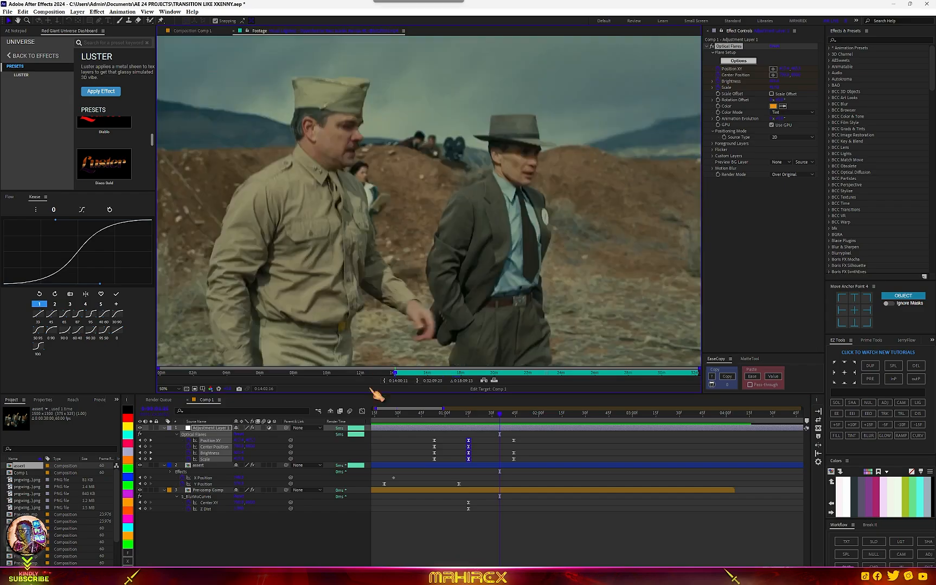
drag(422, 382, 548, 374)
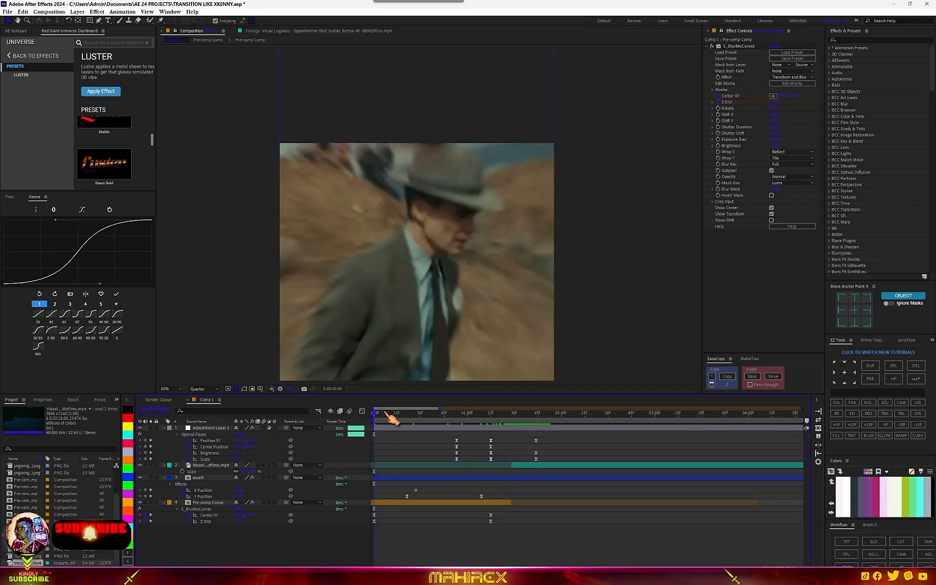
mouse_move(378, 414)
mouse_down()
mouse_move(497, 429)
mouse_move(377, 430)
mouse_up()
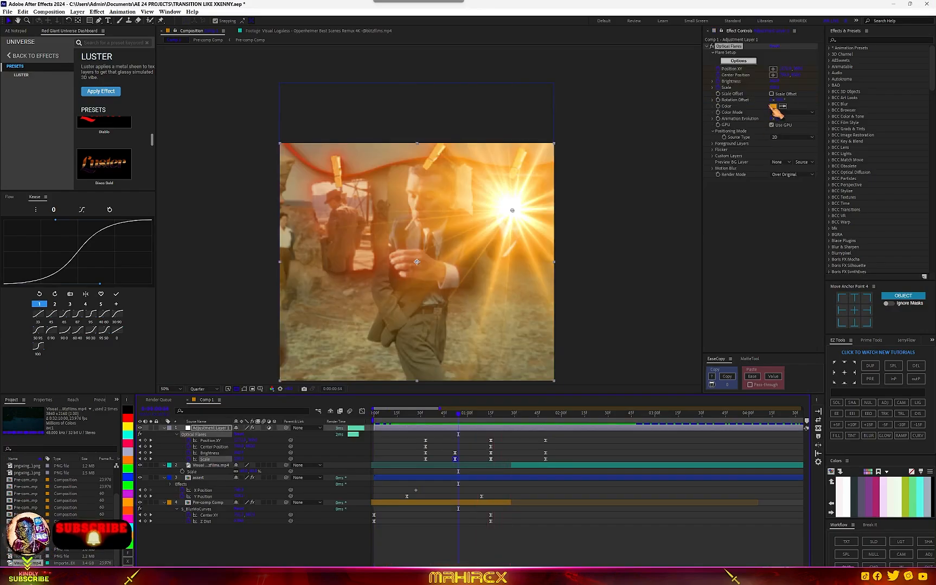
Change the Optical Flares color to a bright, saturated red
click(775, 106)
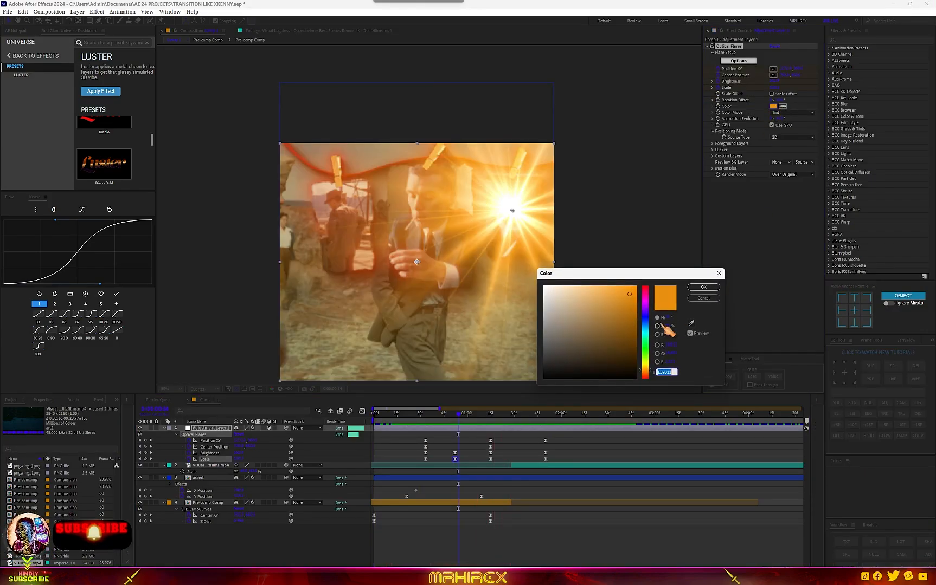
drag(645, 307, 648, 386)
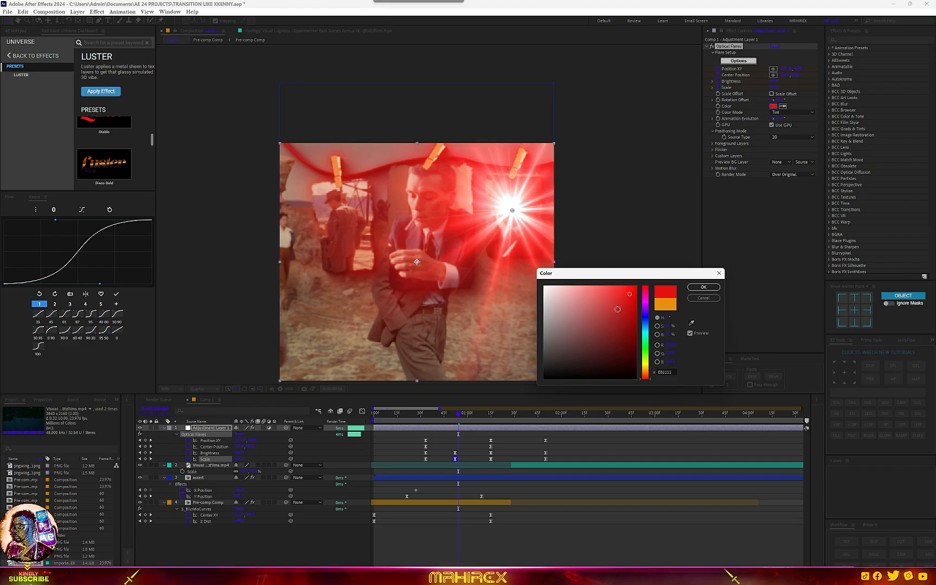
drag(628, 292, 632, 286)
click(705, 287)
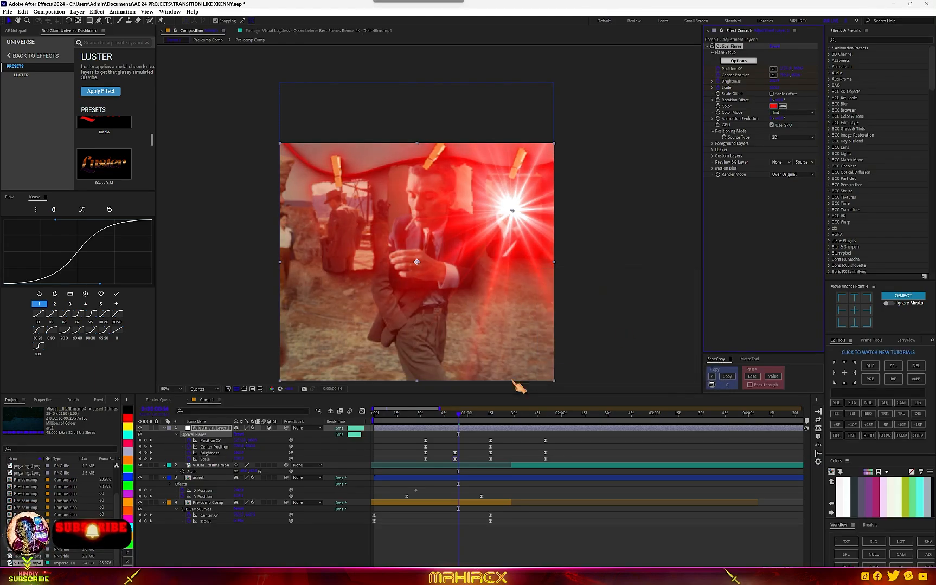
Preview the transition with the red flare and save the project
key(space)
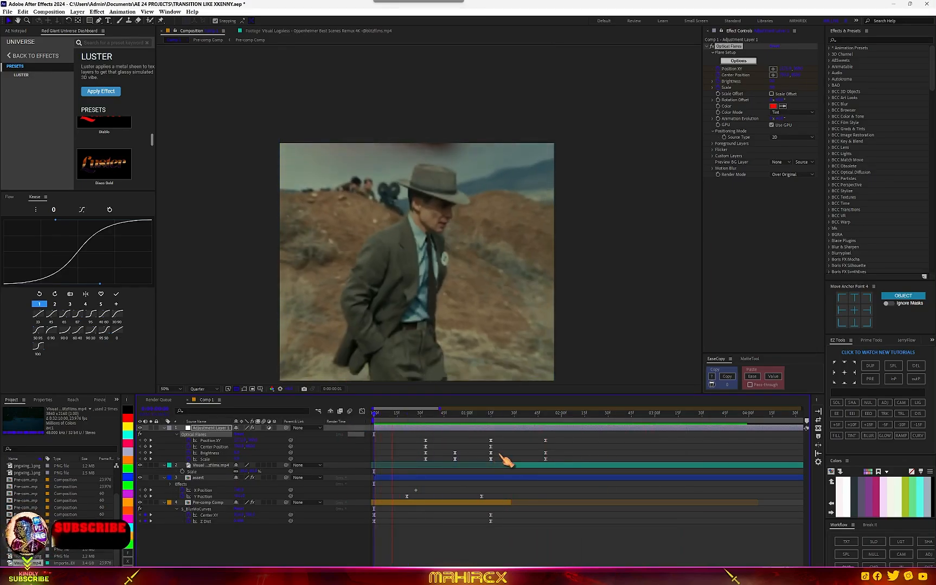
click(470, 415)
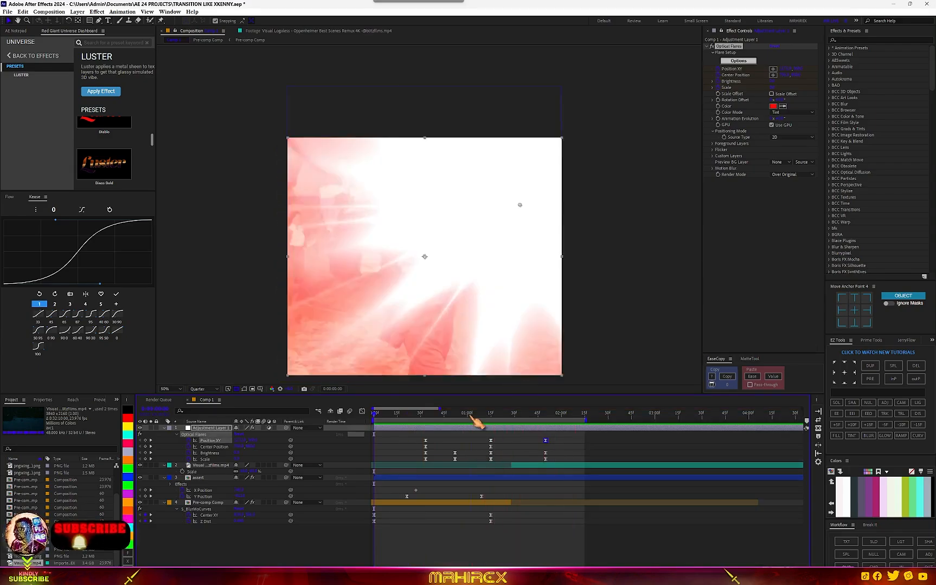
drag(471, 418, 504, 416)
key(ctrl+s)
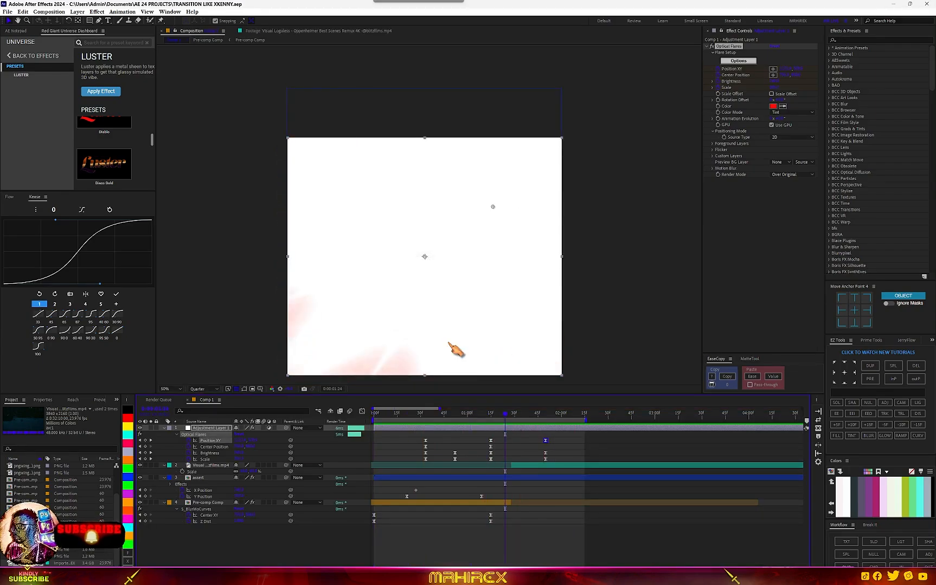
key(space)
drag(442, 320, 426, 298)
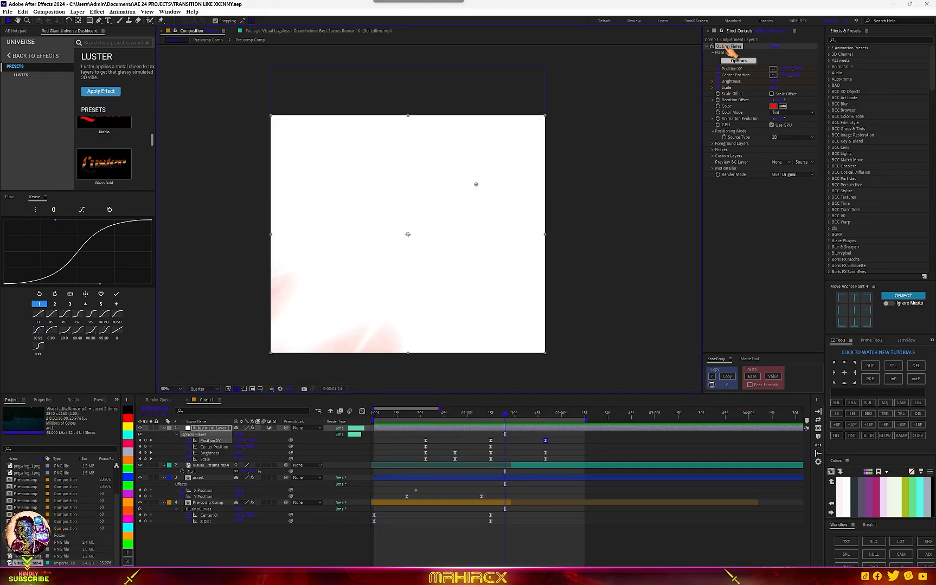
Disable Optical Flares on the adjustment layer and apply the BCC Lens Flare Adv OBS effect at 0:00:00:24
drag(461, 420, 413, 421)
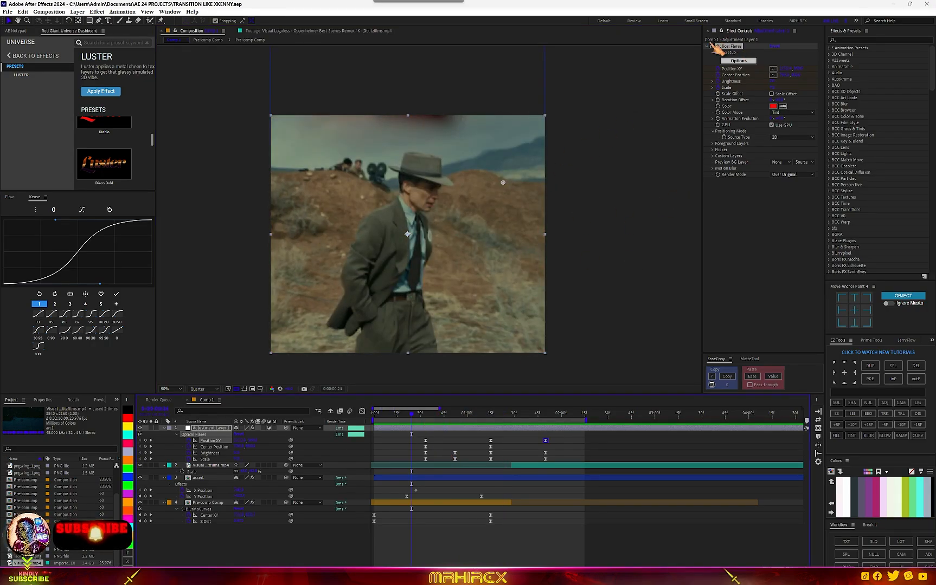
click(764, 237)
key(ctrl+space)
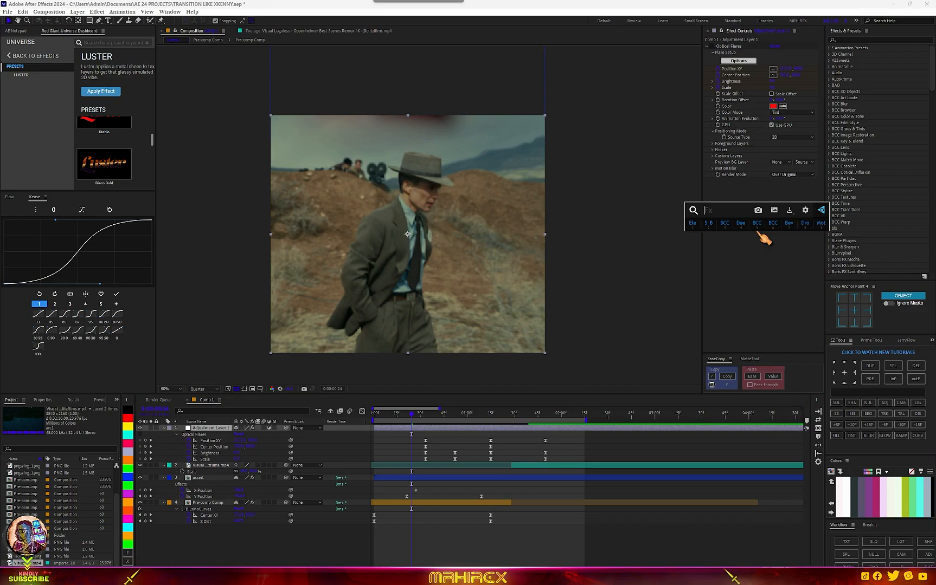
text(flare)
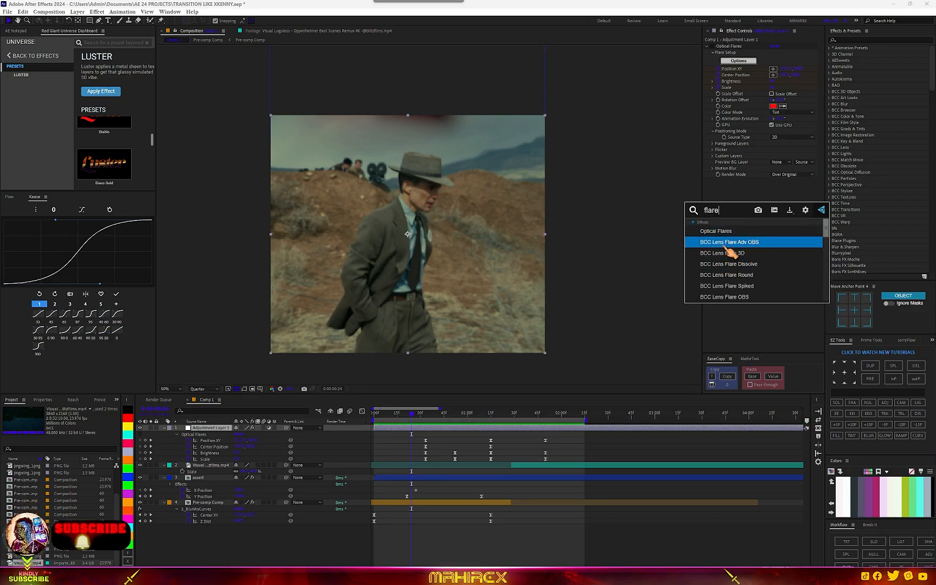
click(738, 244)
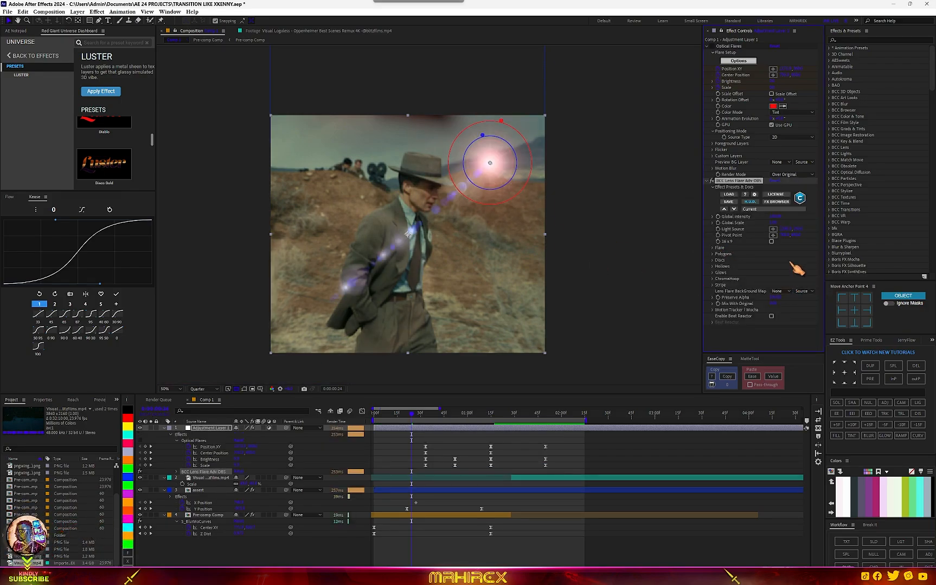
Compare the BCC Lens Flare presets in the FX Browser, including brightLightSource, flareOnly, blueSpike and Default
click(778, 202)
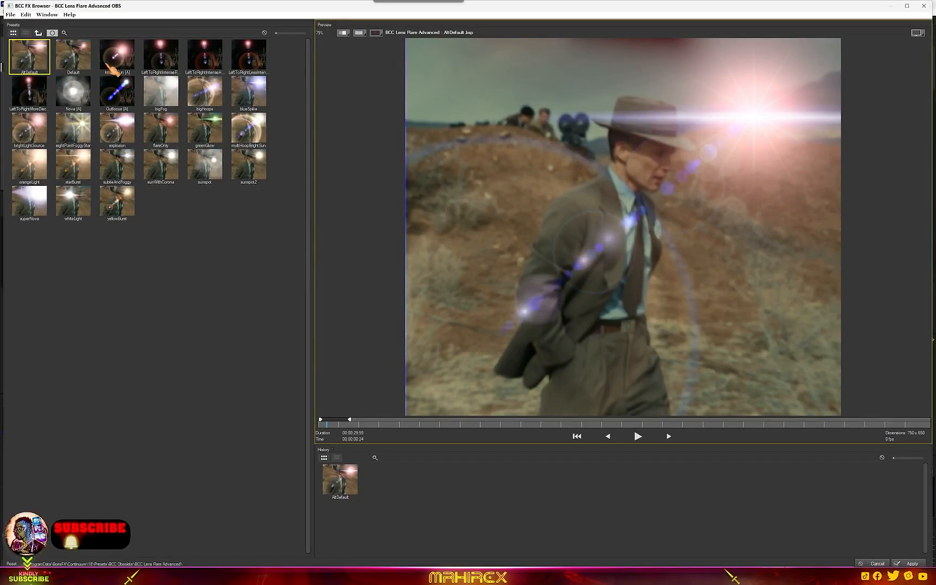
click(111, 60)
click(122, 108)
click(100, 173)
click(59, 172)
click(29, 130)
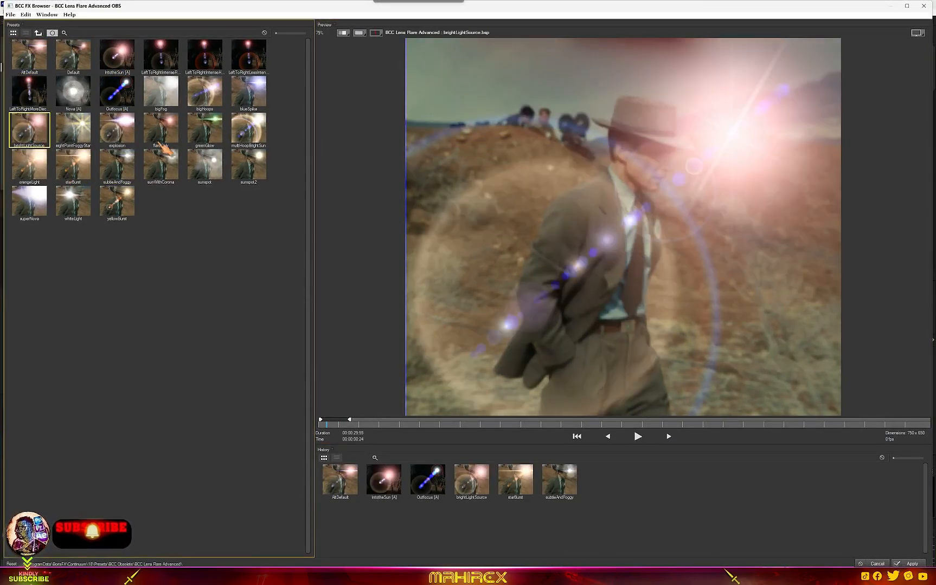
click(198, 142)
click(115, 179)
click(160, 128)
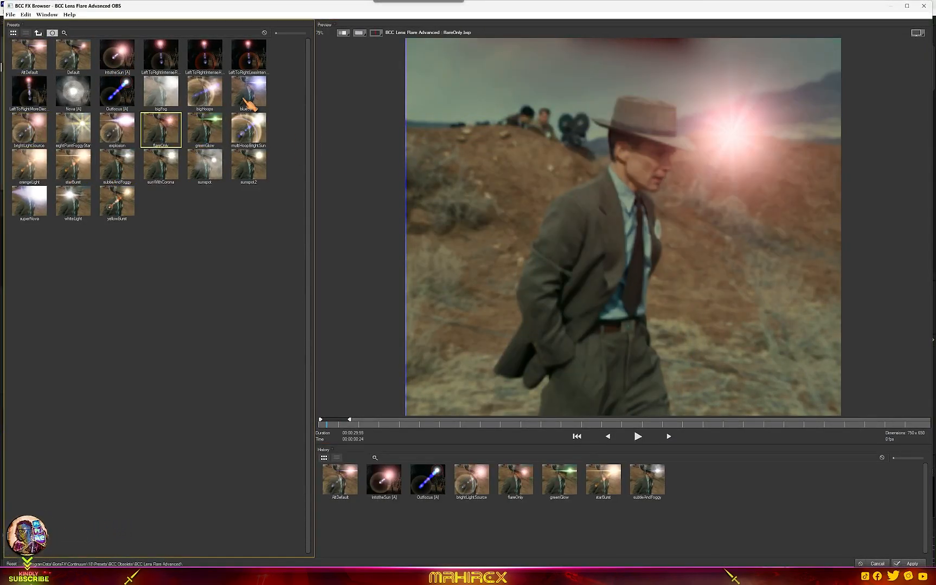
click(248, 91)
click(30, 54)
click(117, 55)
click(77, 75)
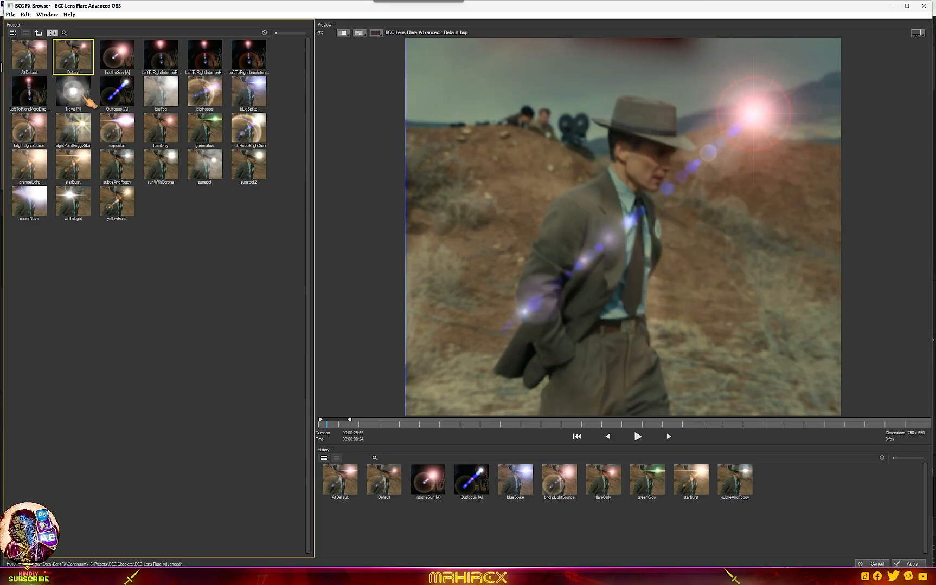
Apply the IntotheSun flare preset with Stretch To Fit and First Frame, and check it up to 0:00:00:28
click(116, 63)
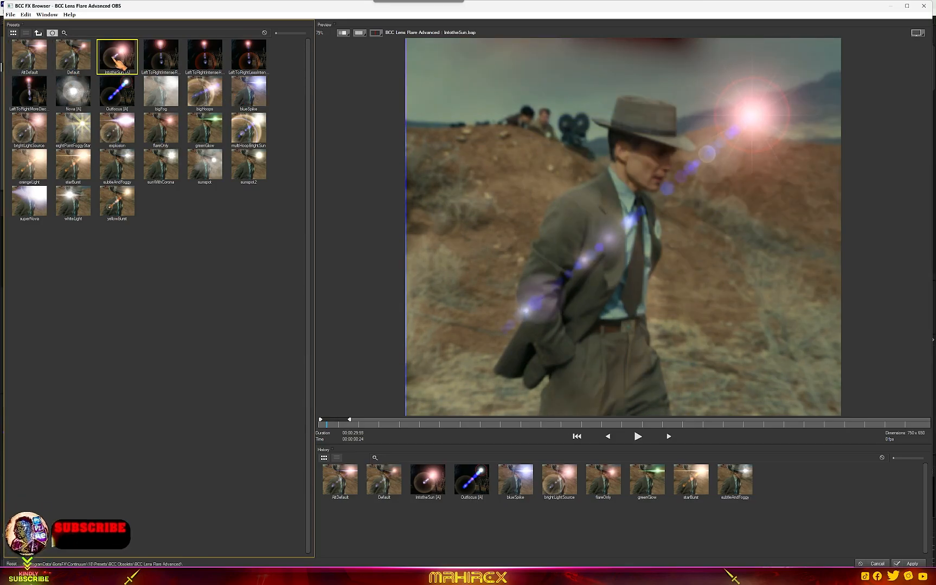
click(930, 562)
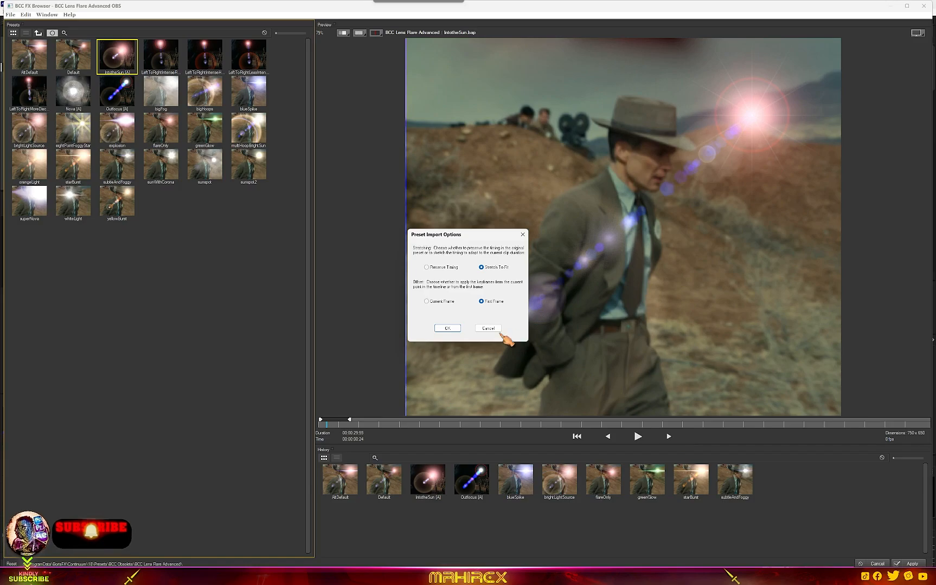
click(460, 327)
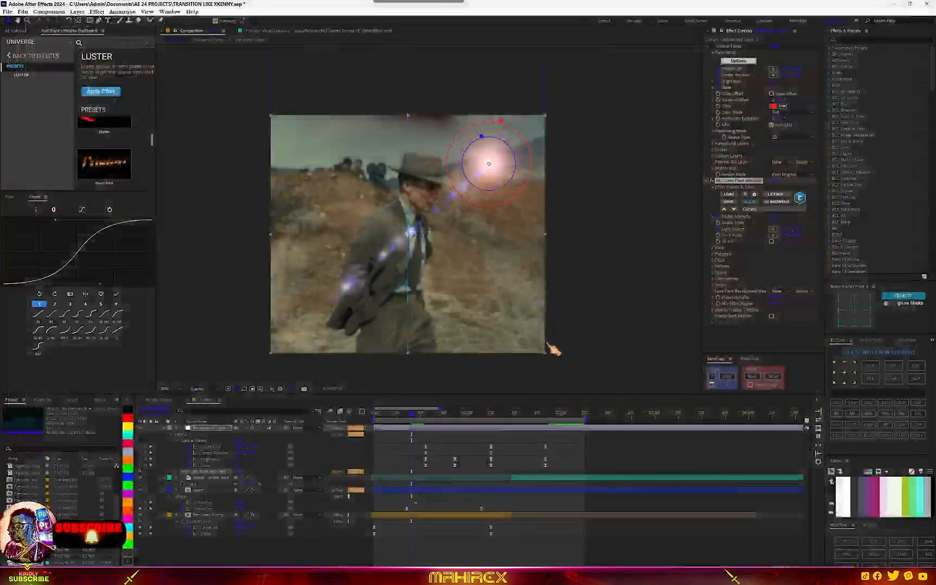
click(423, 415)
drag(438, 416, 418, 416)
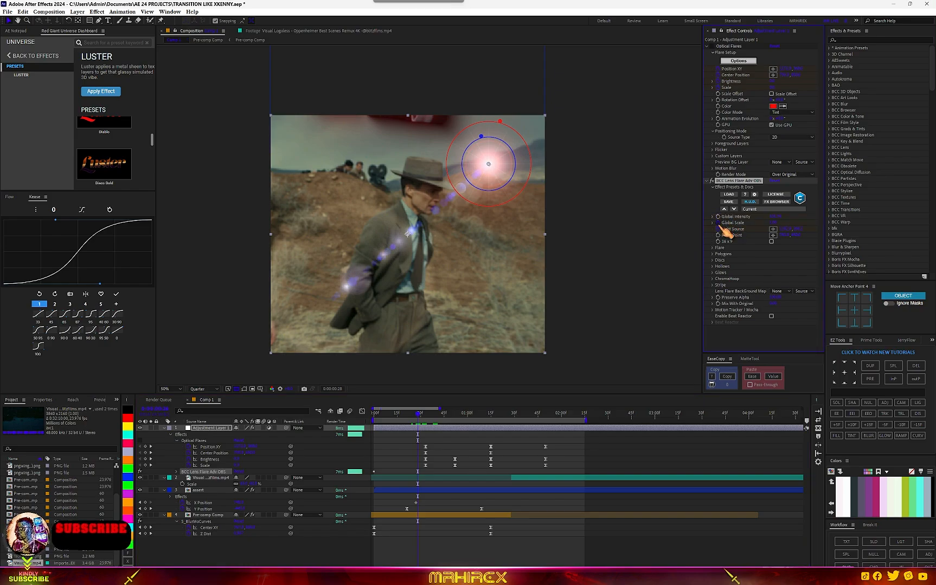
Turn off the polygons and discs of the BCC lens flare and inspect the flare up close
click(712, 253)
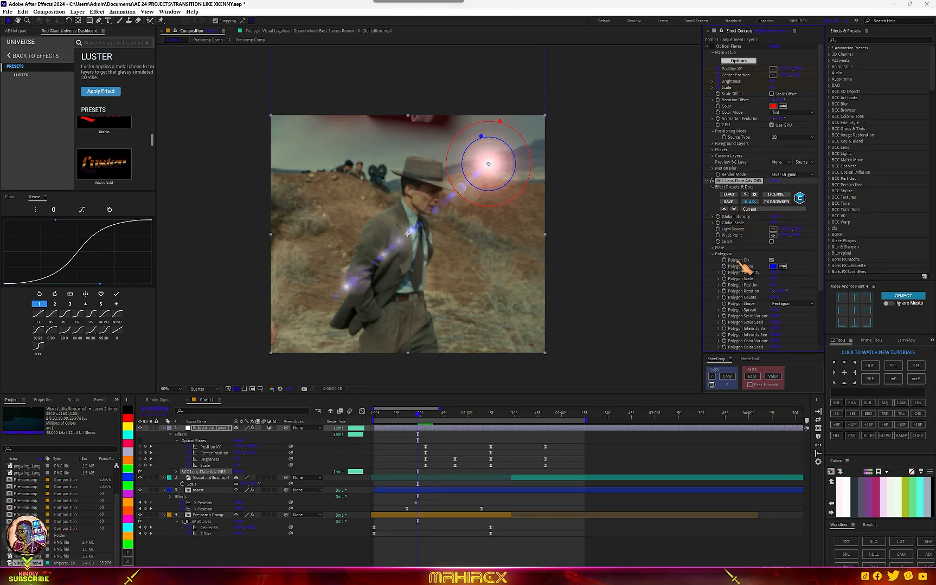
click(713, 254)
click(713, 261)
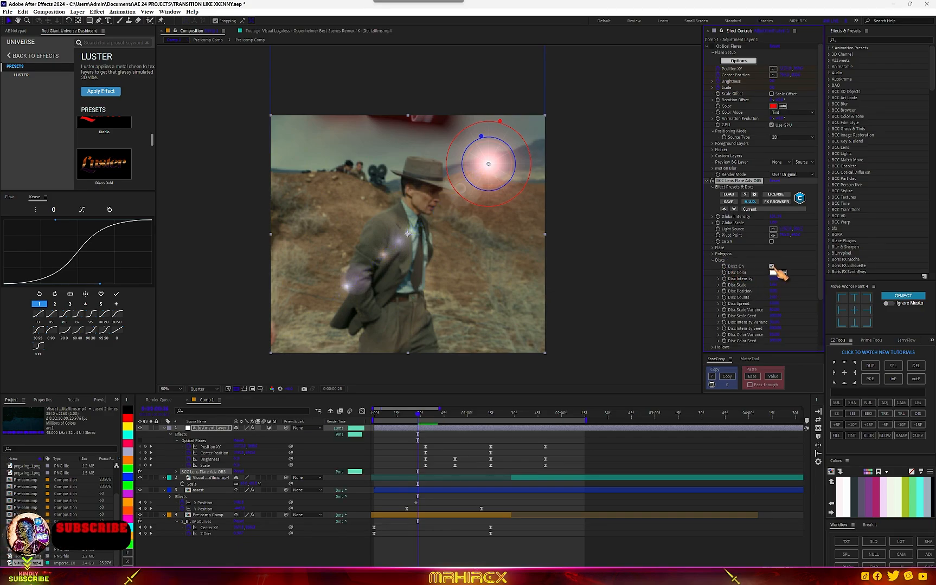
scroll(390, 253, up, 2)
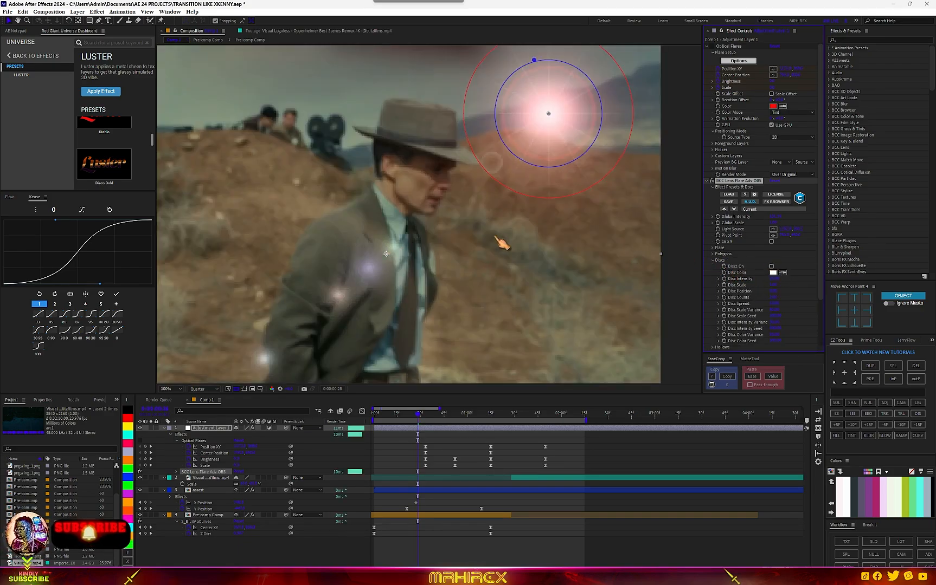
scroll(542, 244, down, 2)
scroll(450, 259, up, 2)
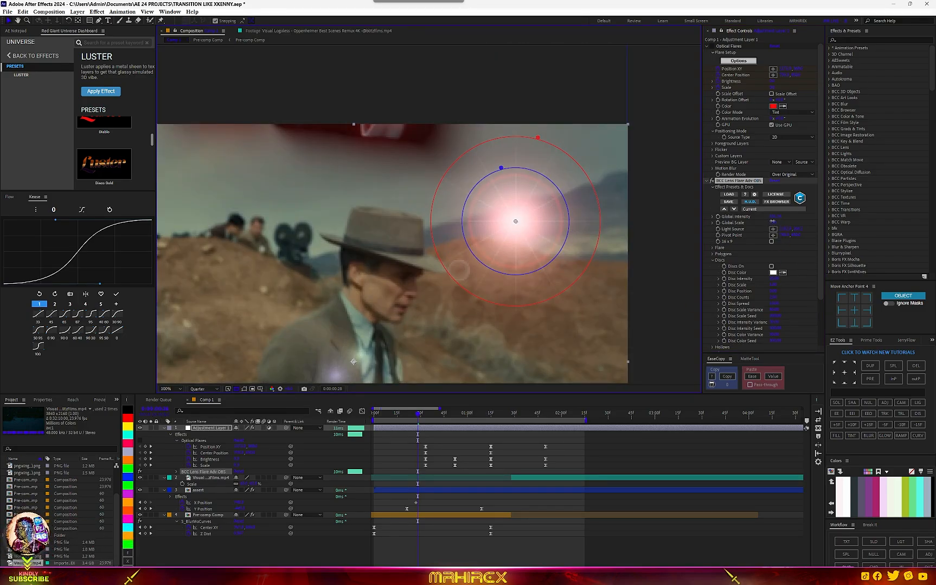
Try a much larger Global Scale that floods the frame, and delete the BCC Lens Flare Adv OBS effect
drag(773, 223, 786, 221)
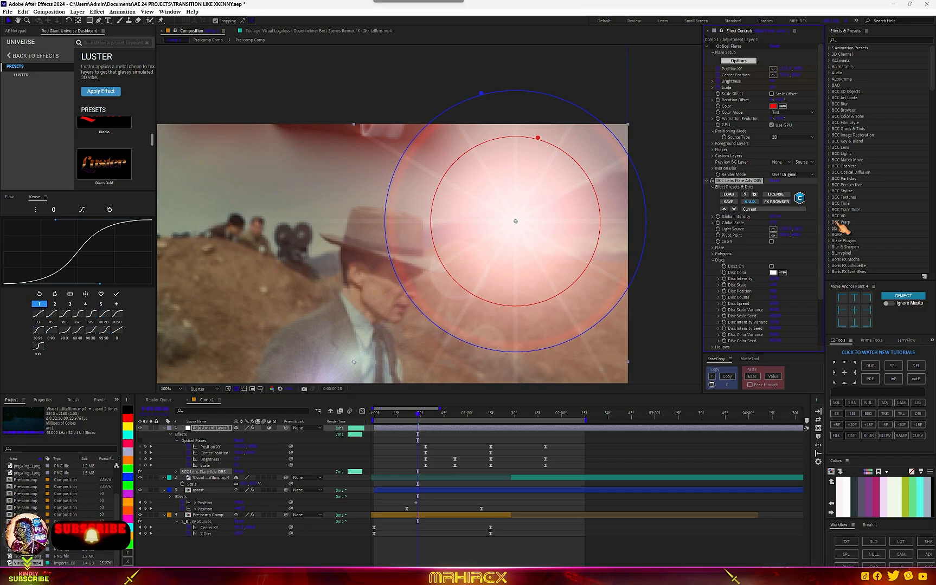
drag(779, 223, 800, 223)
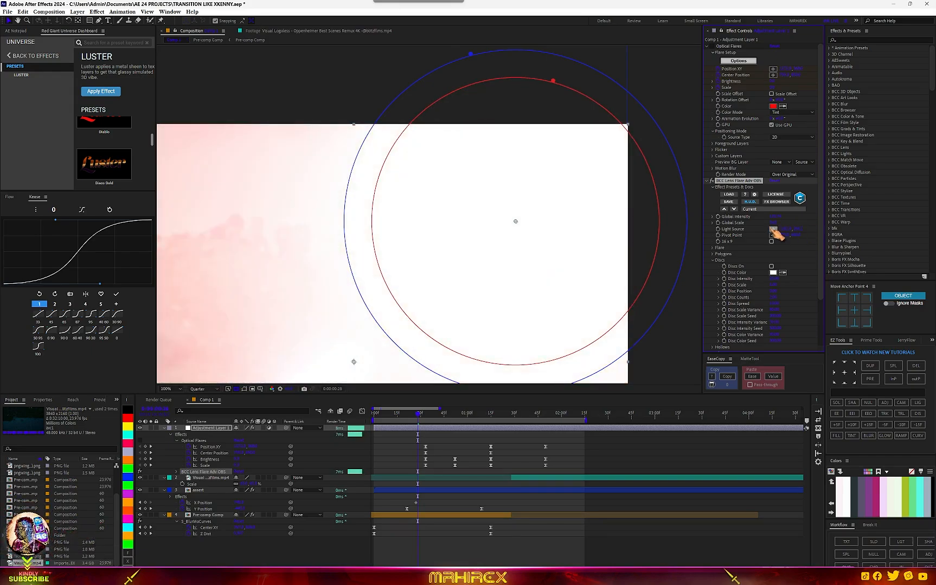
scroll(561, 313, down, 2)
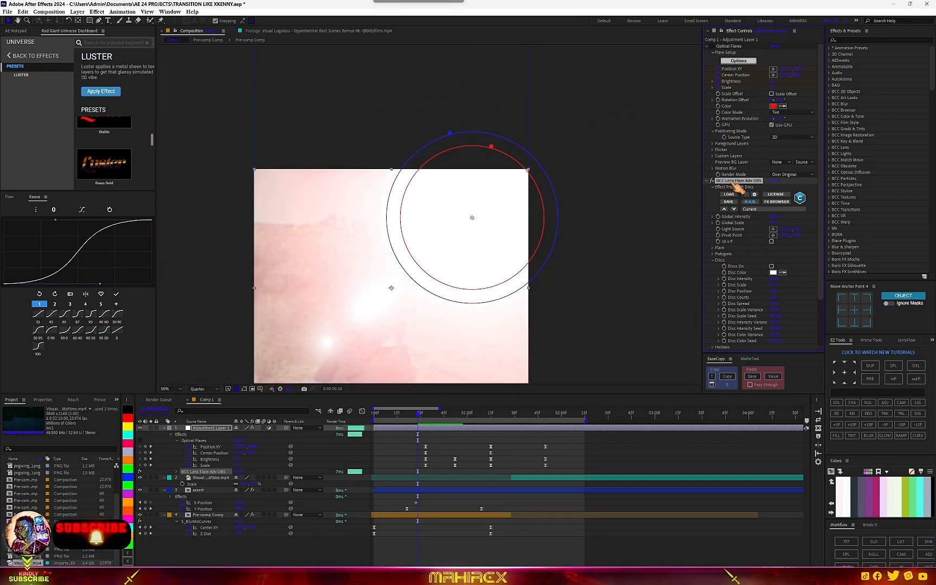
key(Delete)
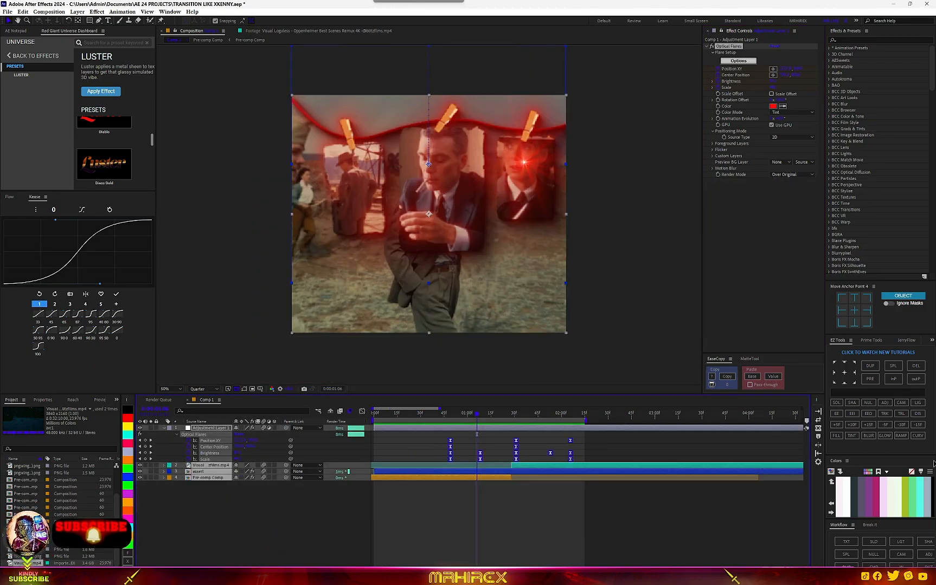
Pre-compose all the layers of Comp 1 and apply the BCC+Camera Shake effect to the precomp
click(870, 379)
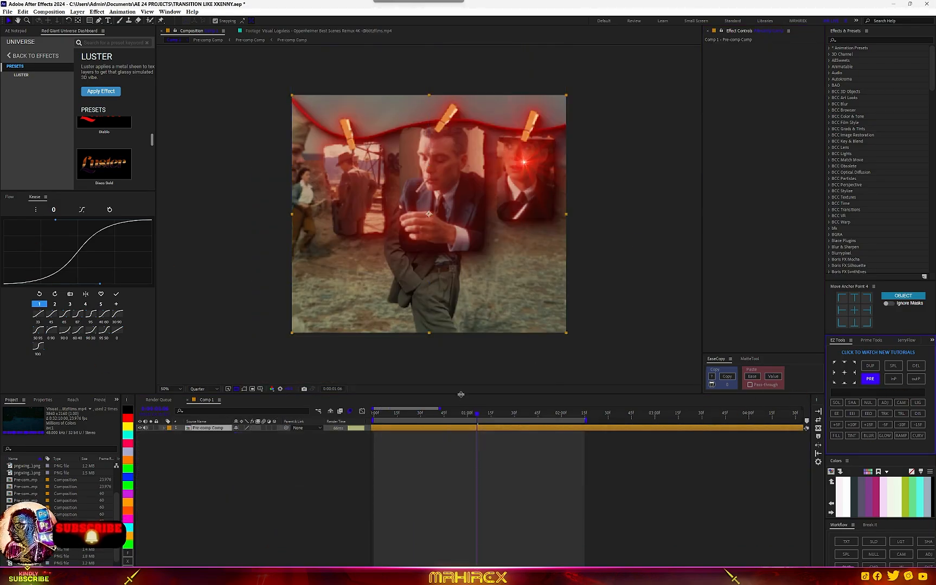
key(ctrl+space)
text(shak)
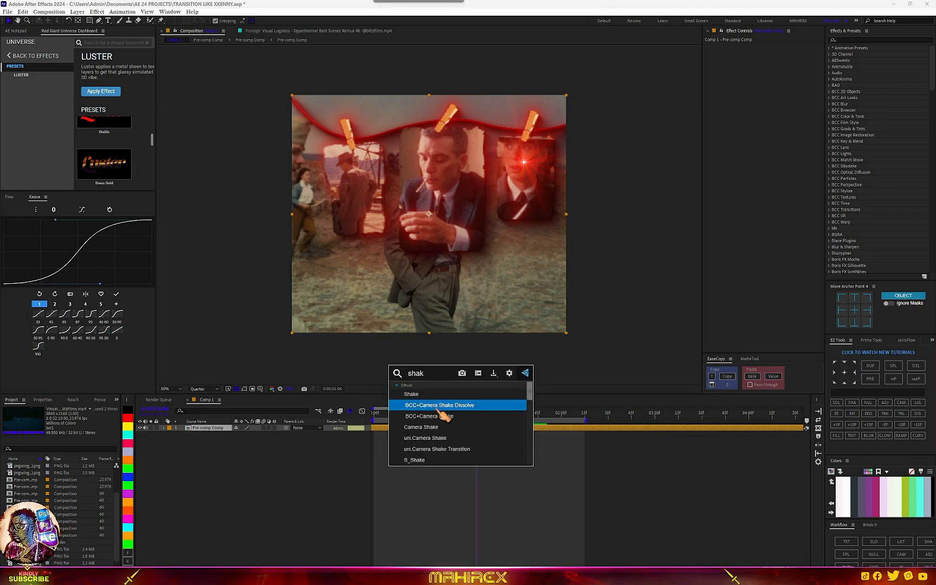
click(440, 416)
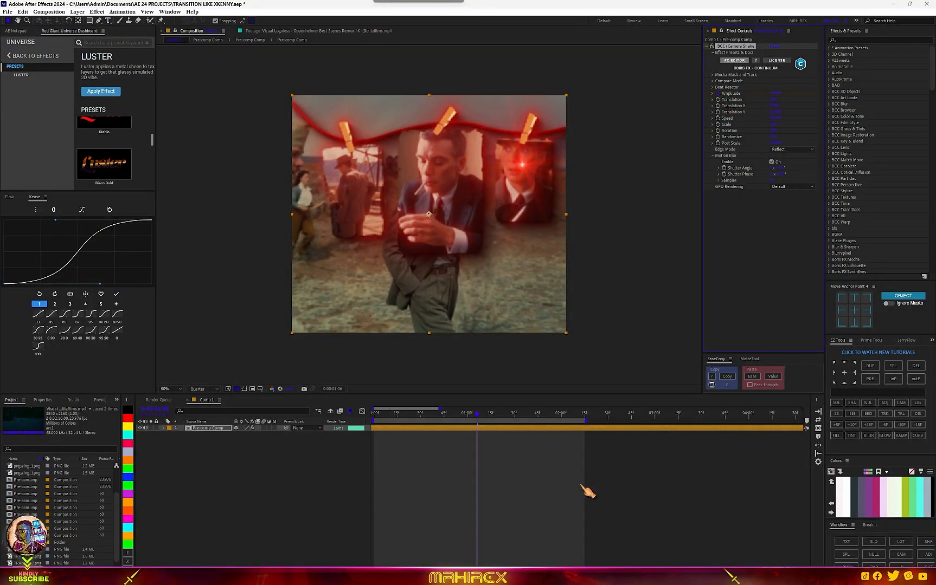
Keyframe the Camera Shake Amplitude from 0 to 200 at 0:00:01:06 and back to 0 after it, with all three keyframes eased
key(u)
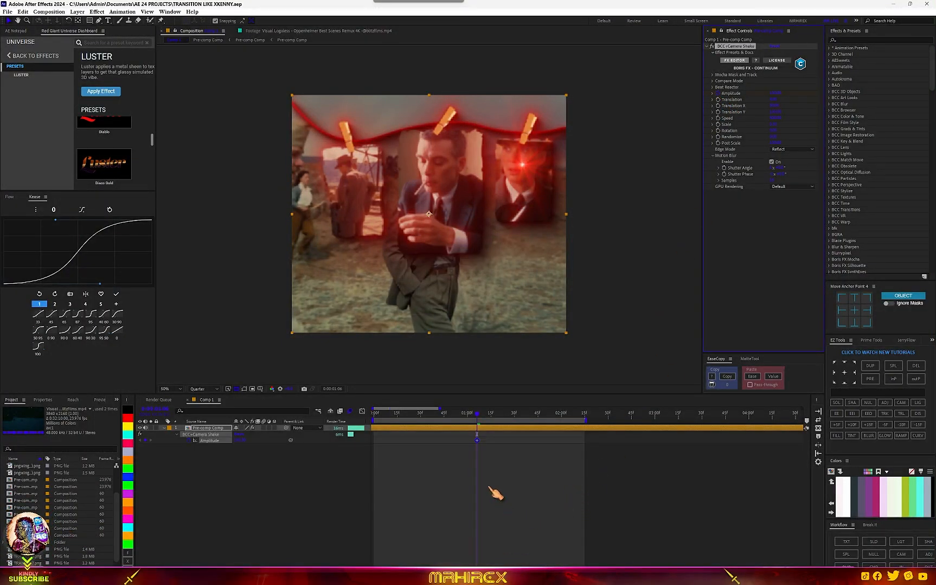
drag(480, 423, 456, 421)
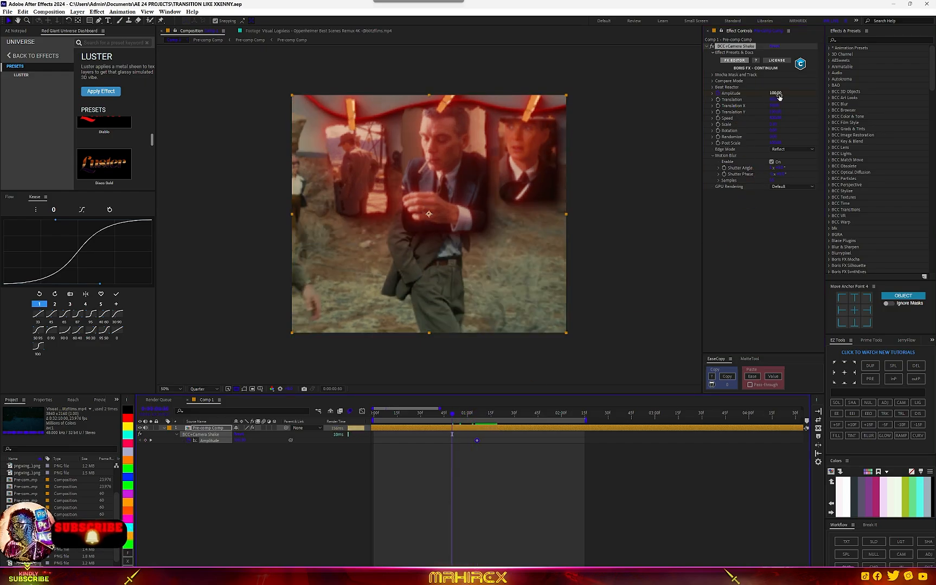
key(Return)
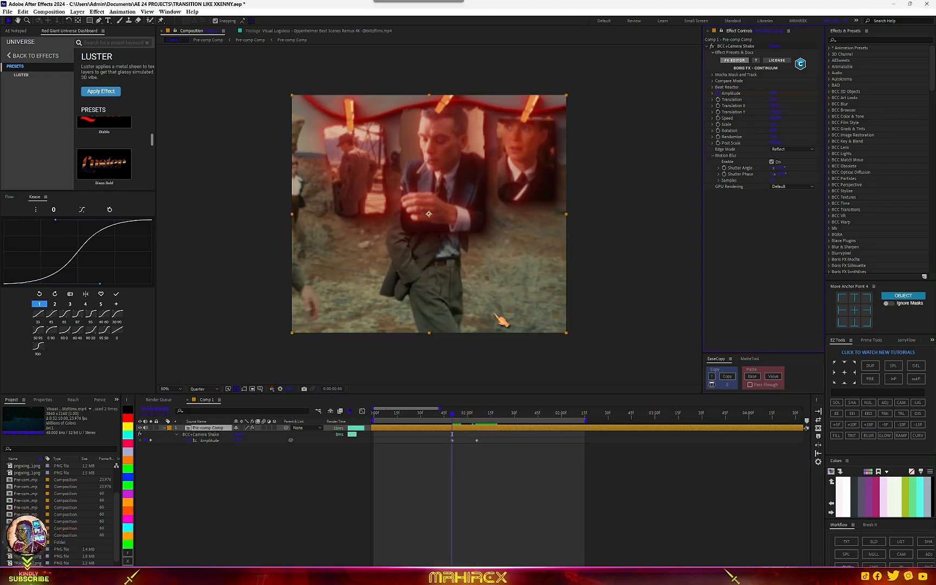
key(k)
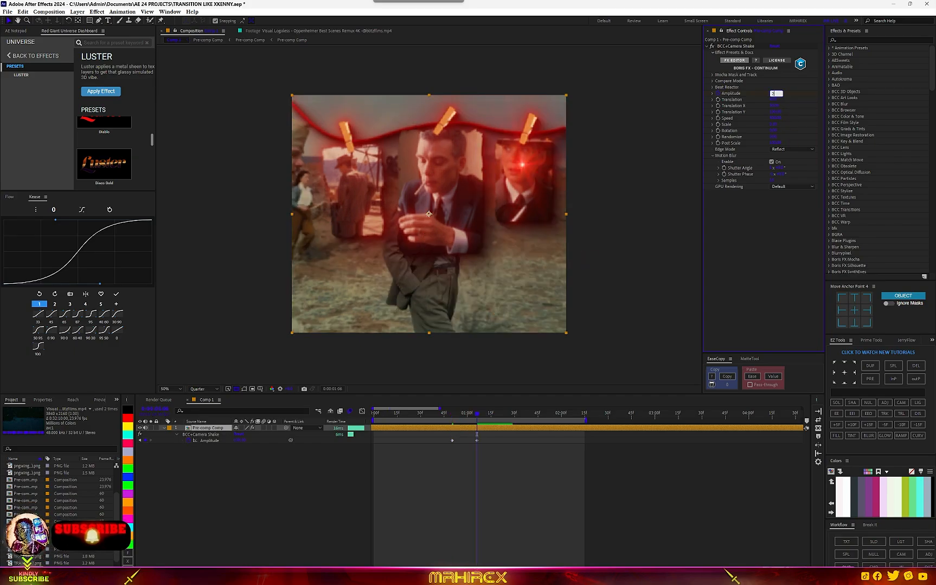
key(Return)
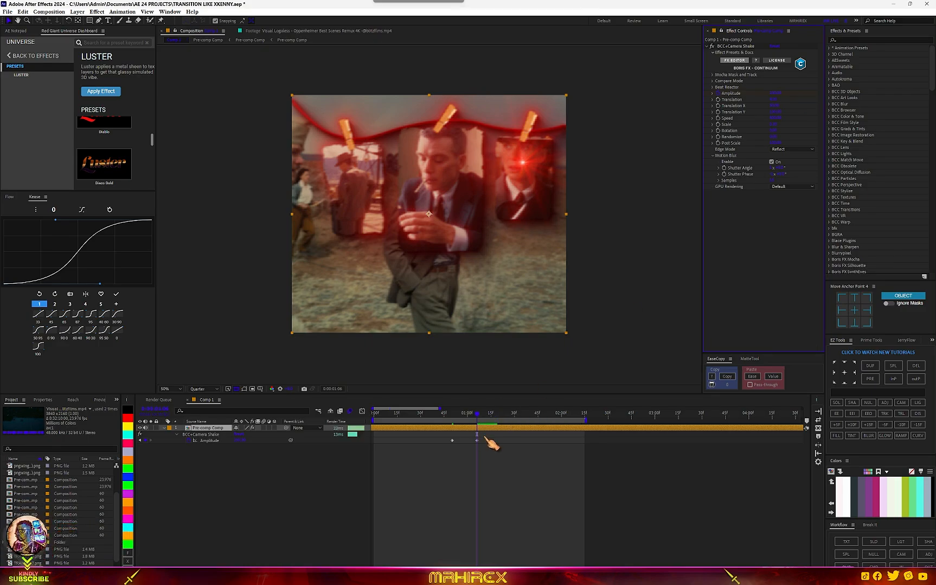
drag(478, 414, 495, 414)
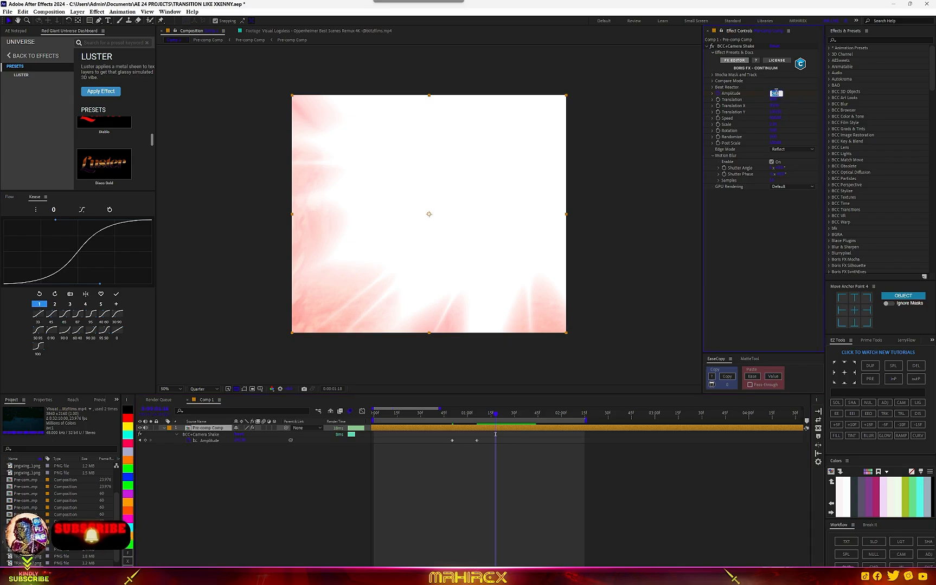
drag(495, 440, 425, 460)
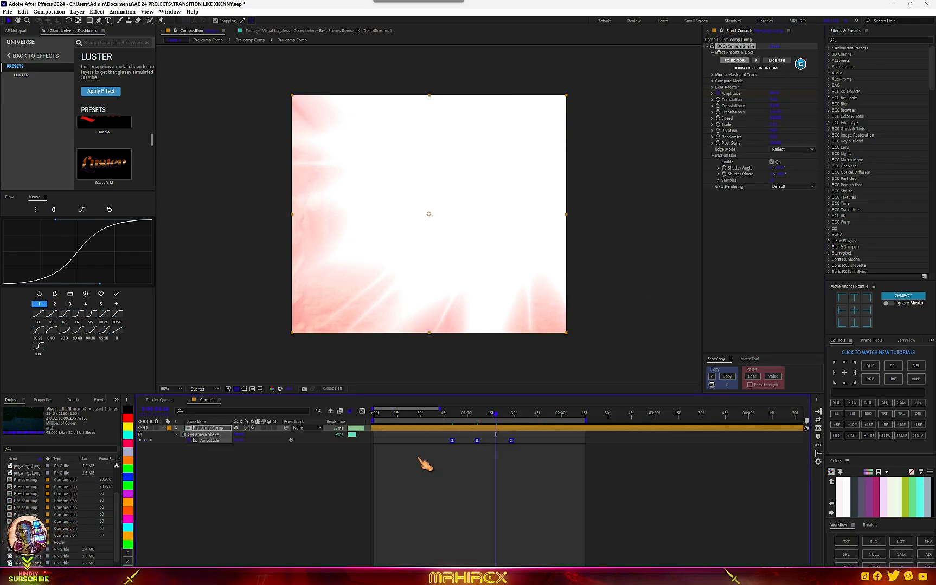
Shape the Amplitude value graph so it rises sharply into the peak, holds briefly and falls steeply to 0
click(362, 412)
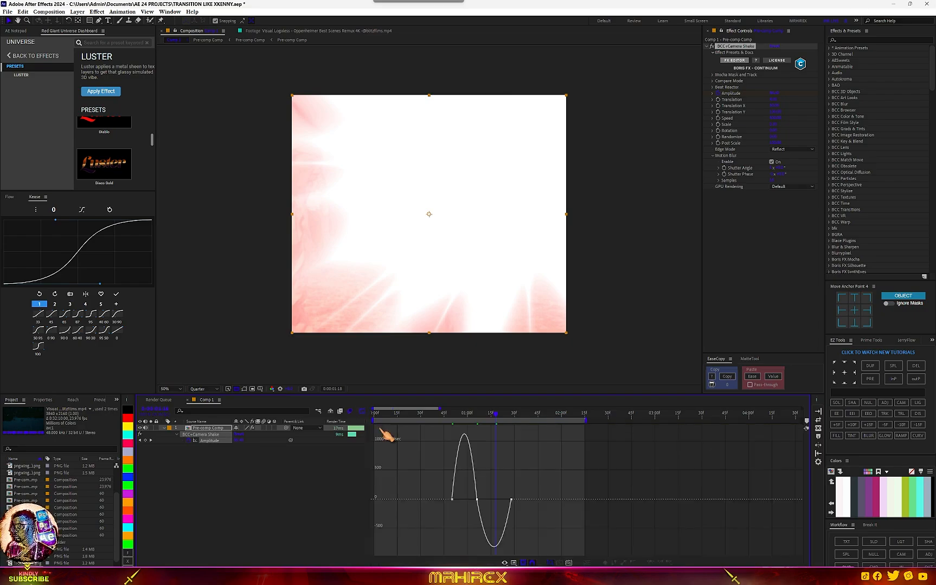
right_click(475, 501)
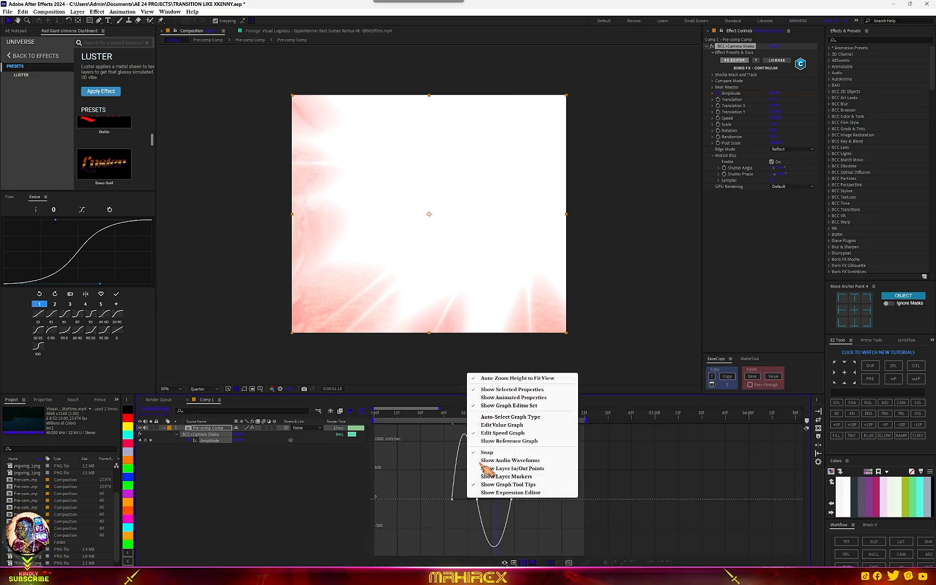
click(496, 426)
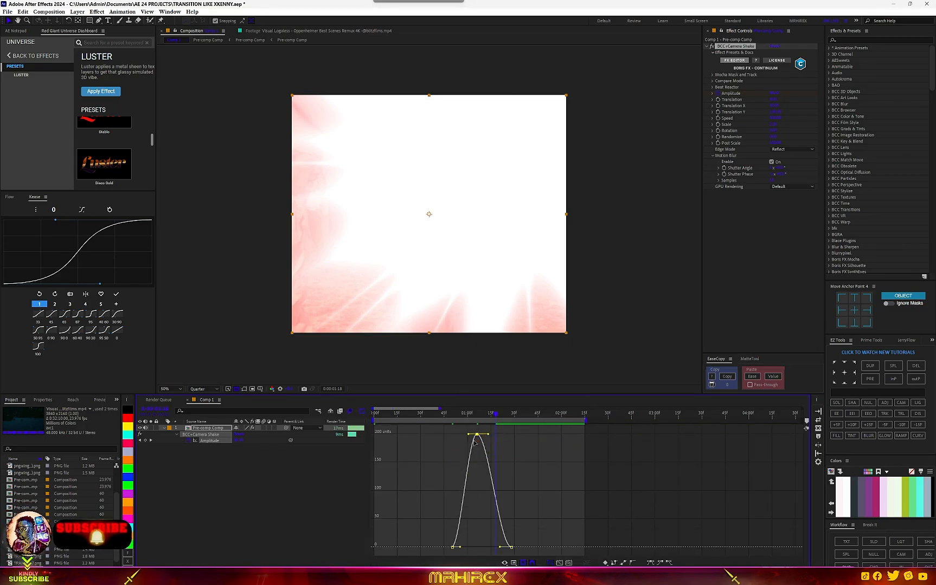
drag(470, 436, 482, 478)
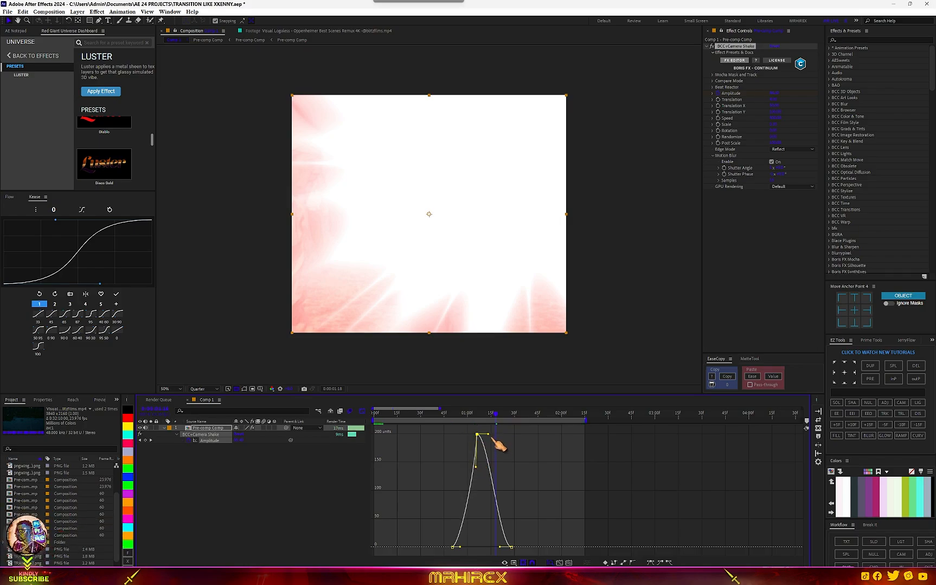
drag(490, 437, 503, 437)
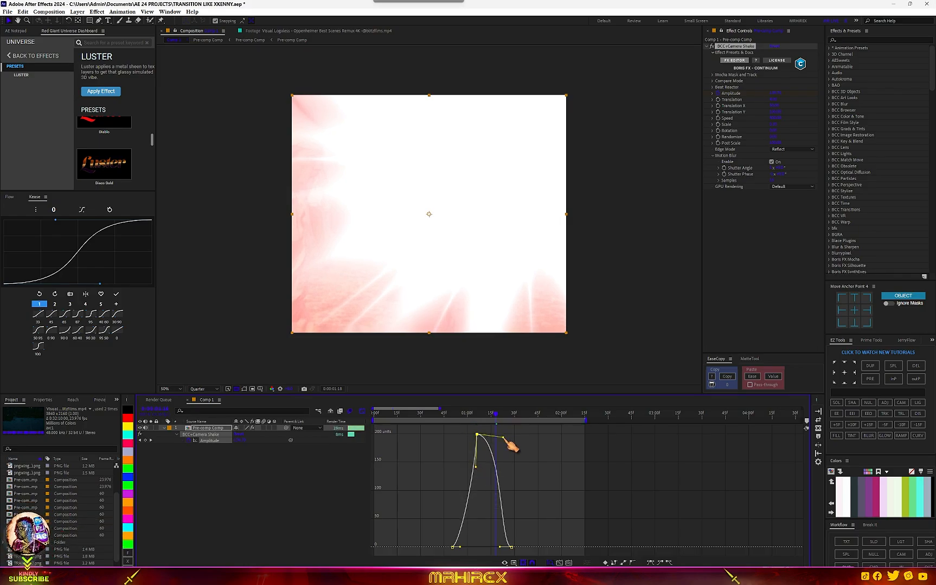
drag(500, 547, 484, 546)
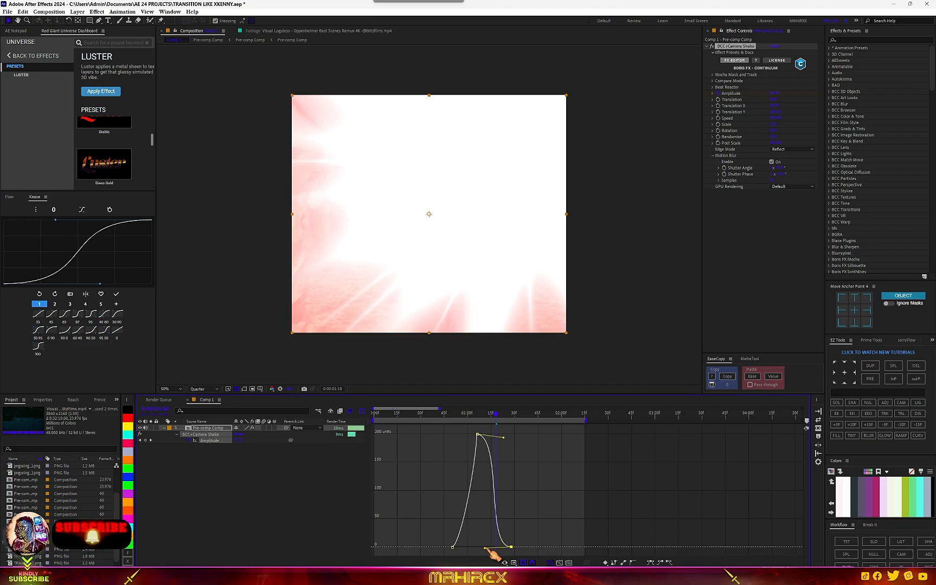
Preview the transition with the camera shake
click(476, 415)
key(space)
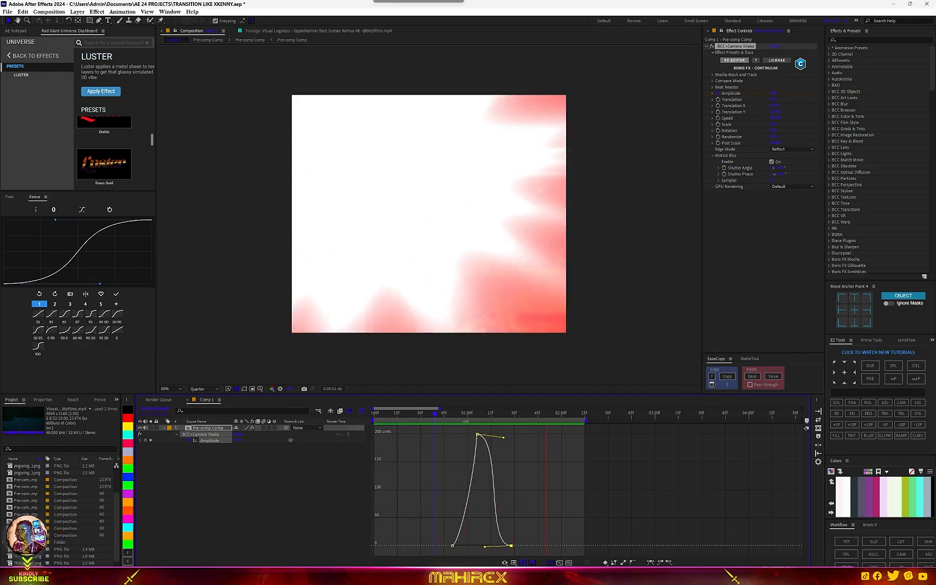
click(470, 414)
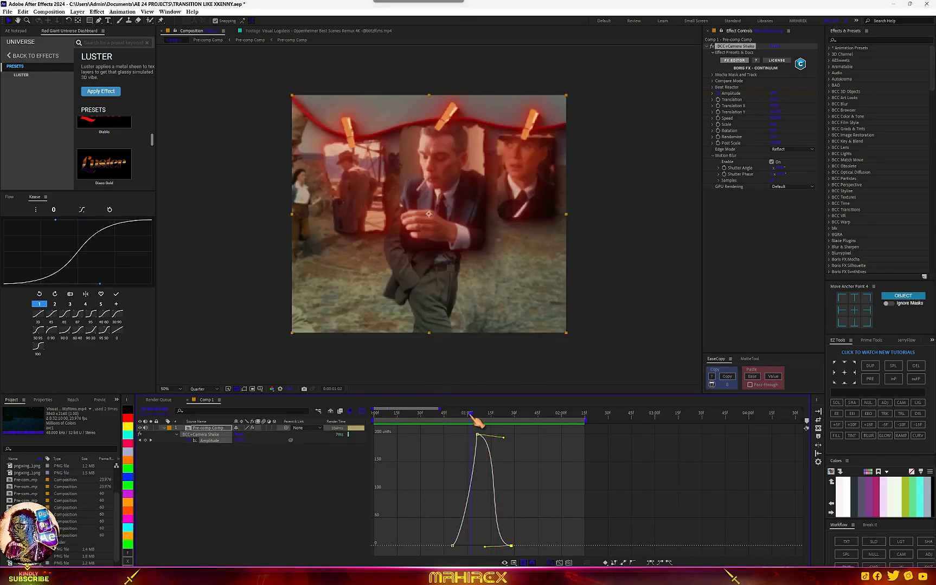
Increase the Camera Shake Amplitude at the middle peak keyframe for a stronger shake
click(363, 412)
key(k)
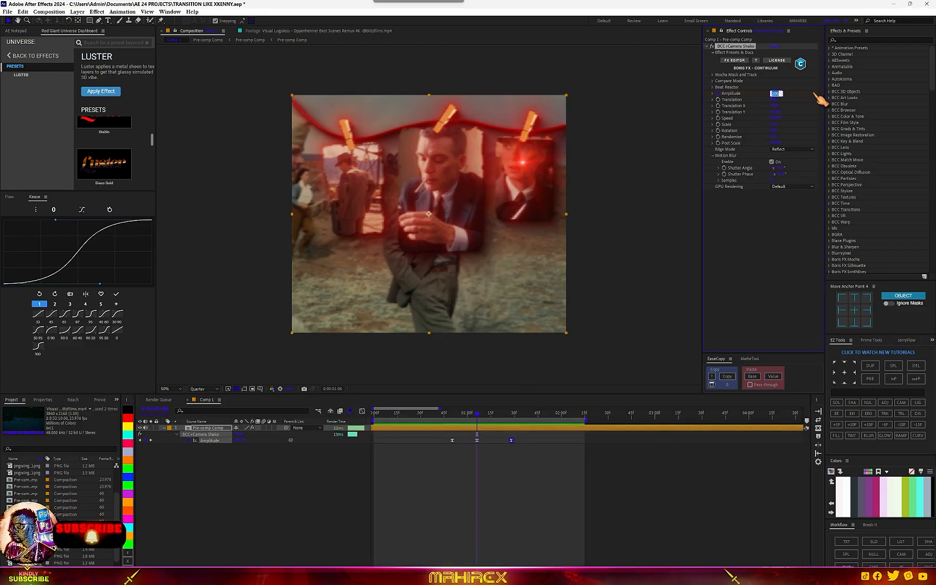
key(Return)
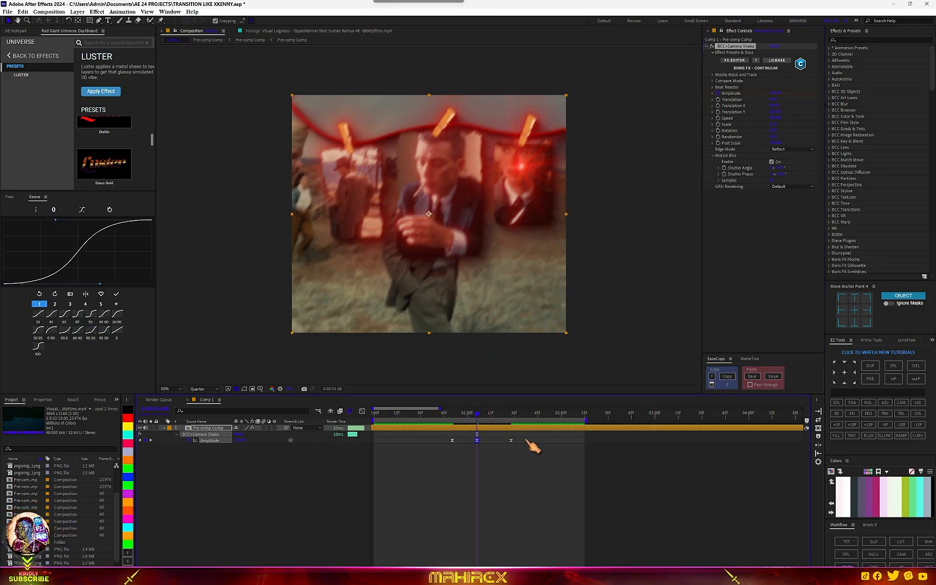
Stretch the three Amplitude keyframes over a slightly longer span with the first kept in place, and preview the shake
drag(526, 442, 431, 453)
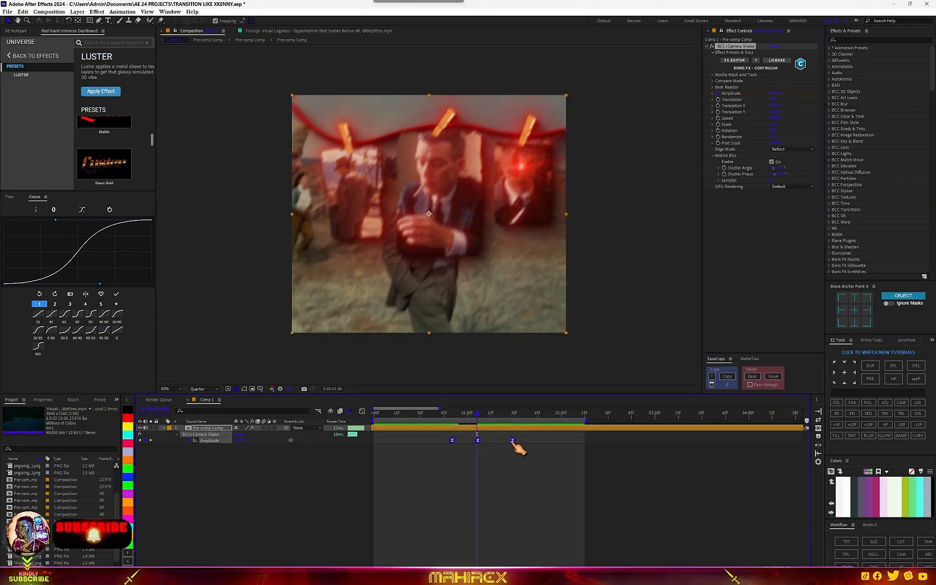
drag(512, 442, 523, 446)
key(space)
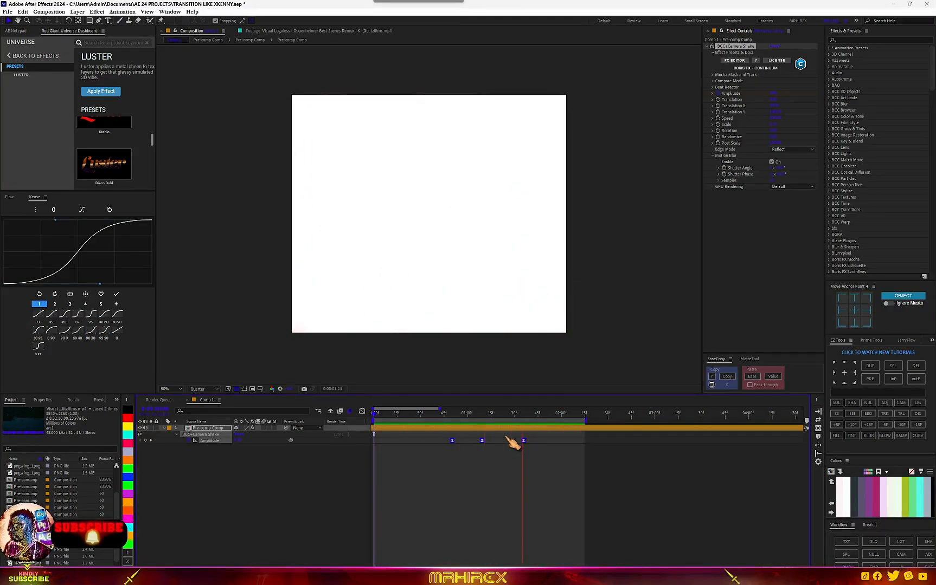
Open the precomp inside Comp 1 and reveal its layers' keyframes to check the flare and rope timing around the flash
drag(478, 414, 486, 416)
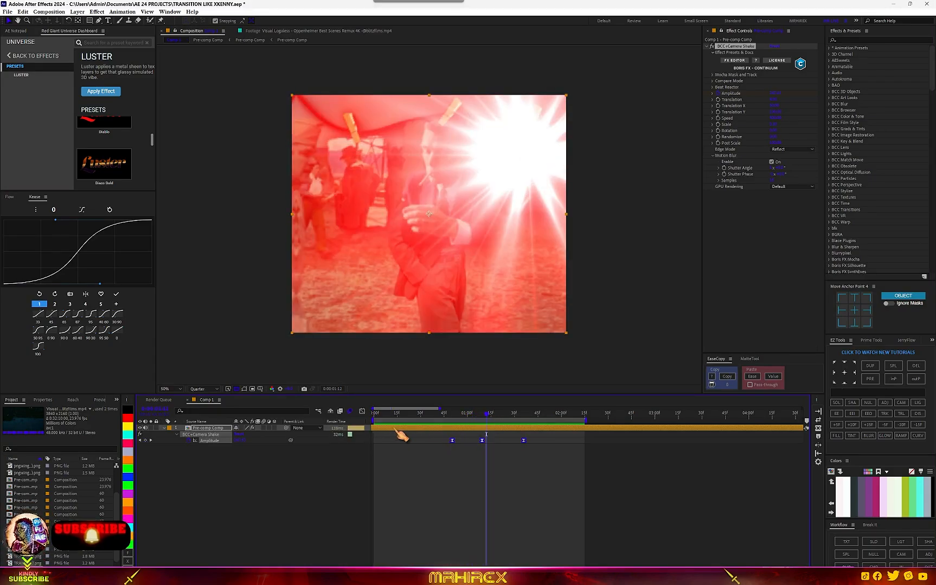
double_click(399, 433)
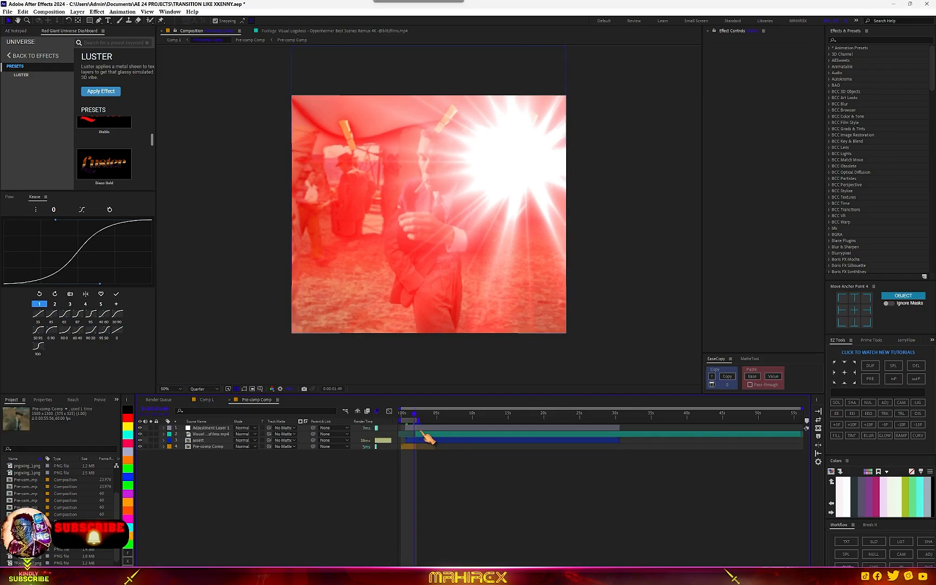
key(u)
scroll(403, 478, up, 4)
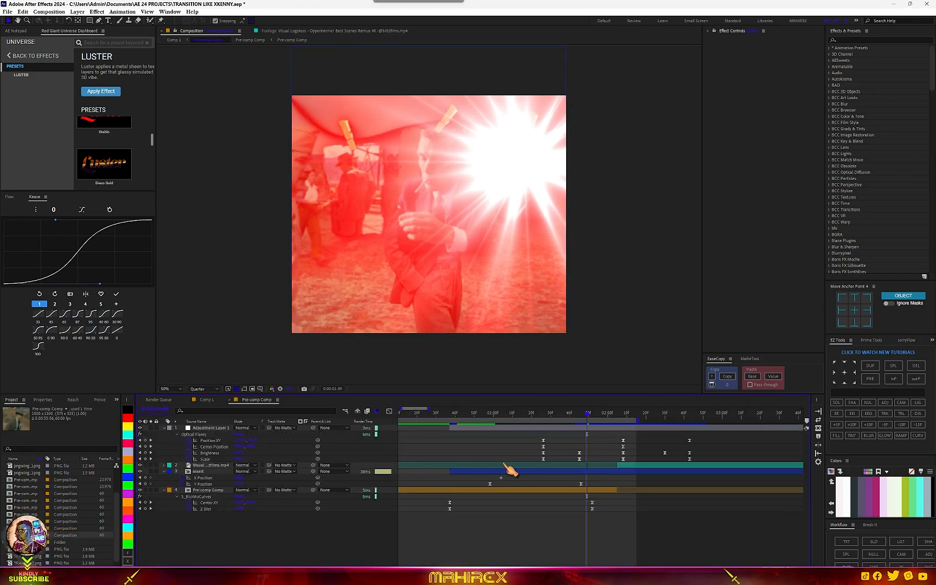
mouse_move(581, 416)
mouse_down()
mouse_move(538, 418)
mouse_move(580, 426)
mouse_up()
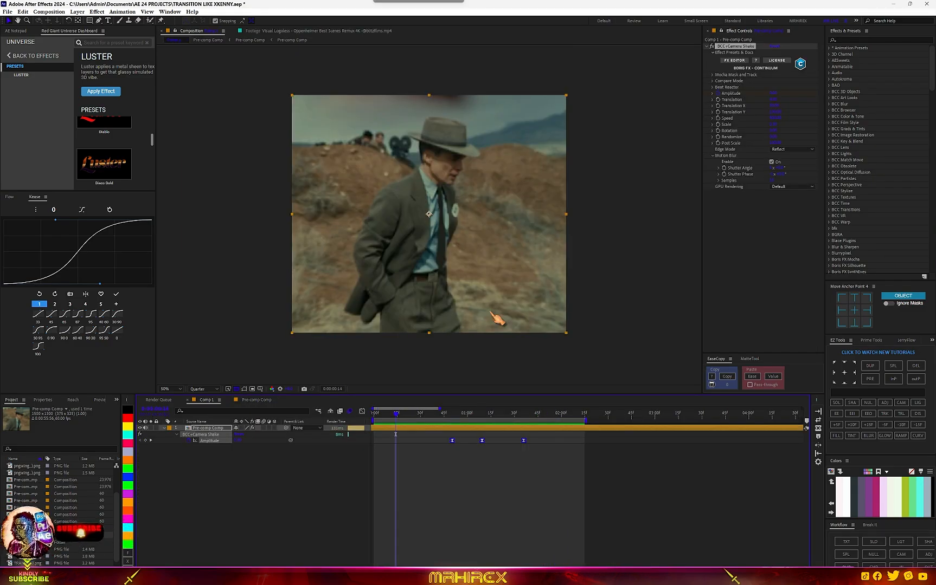